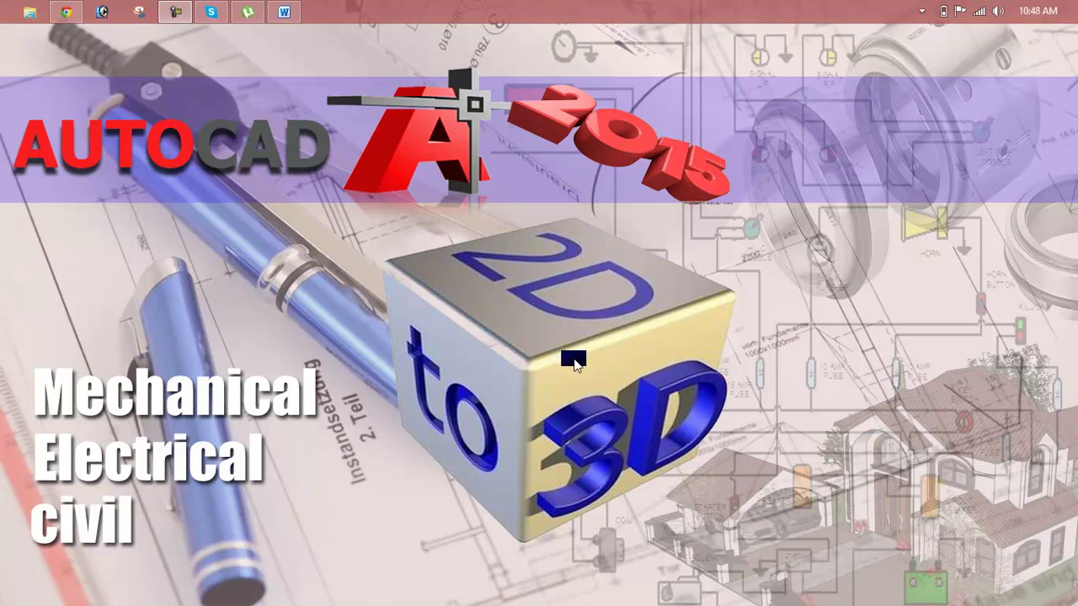
- Bring up the Lesson 02 AutoCAD 2015 outline in Word, then switch to Gmail in Chrome
{"action": "left_click", "coordinate": [285, 13]}
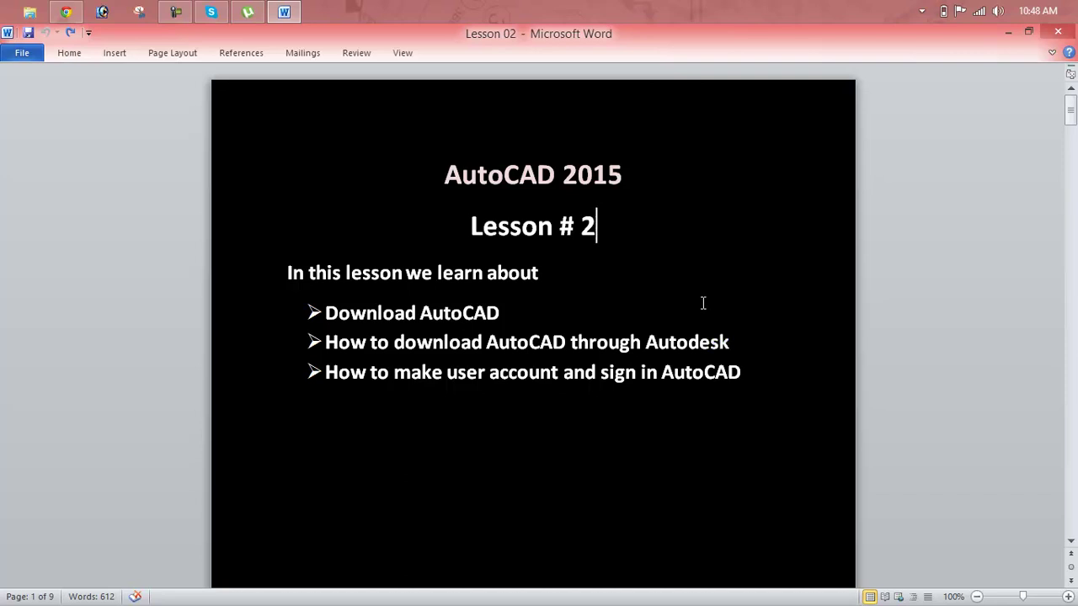
{"action": "left_click", "coordinate": [74, 8]}
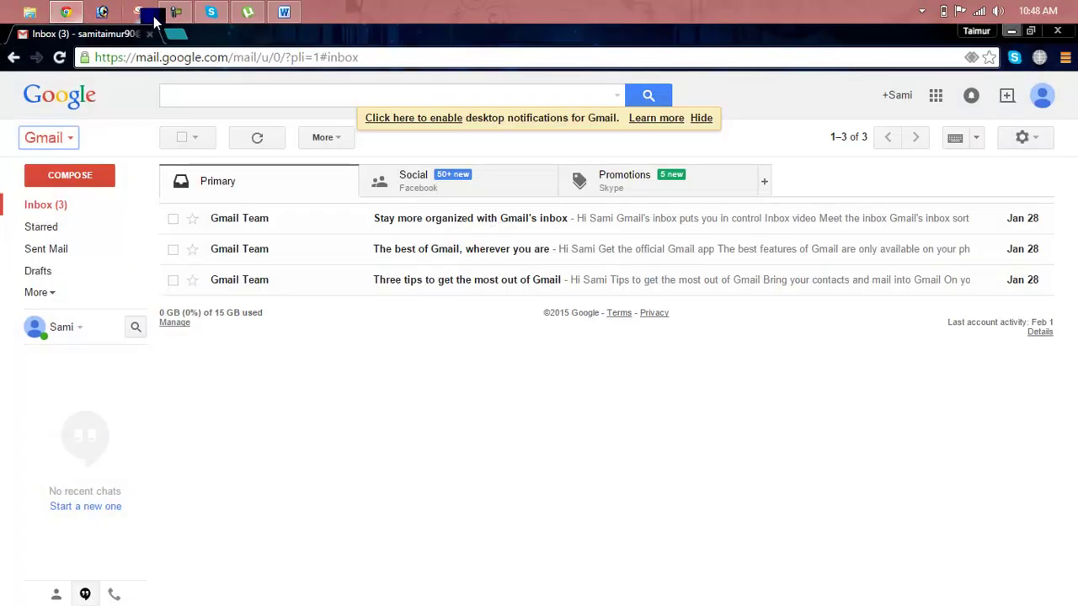
{"action": "left_click", "coordinate": [172, 33]}
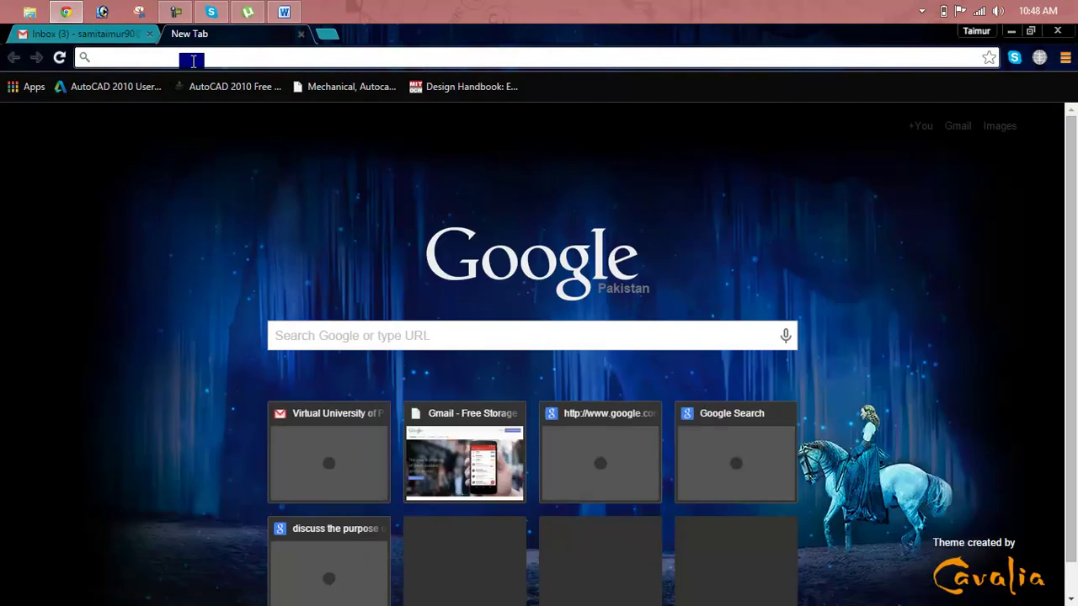
{"action": "type", "text": "Aut"}
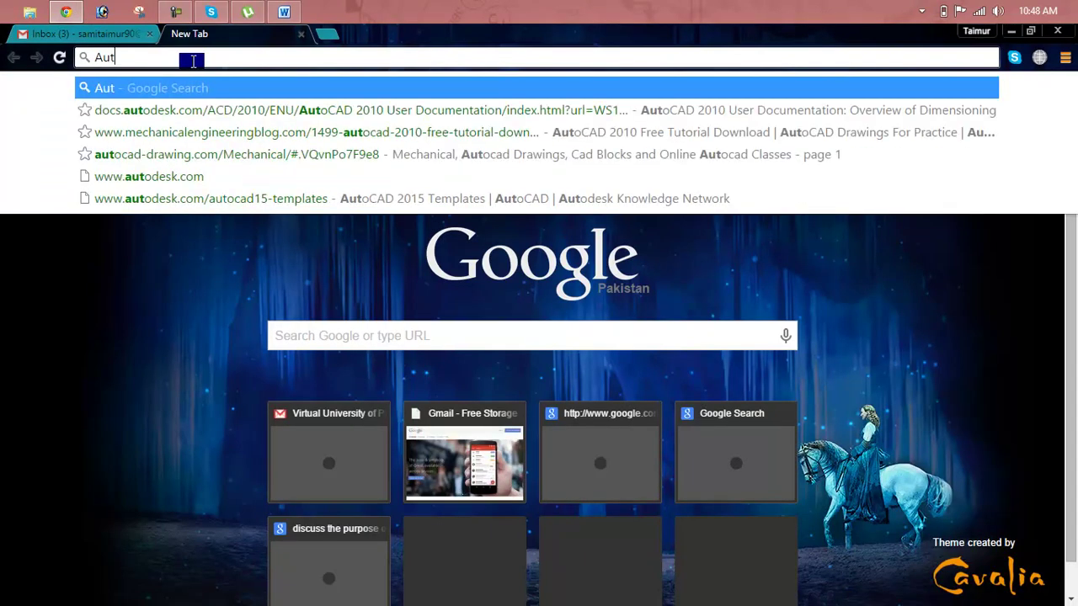
{"action": "type", "text": "odesk"}
{"action": "key", "text": "BackSpace"}
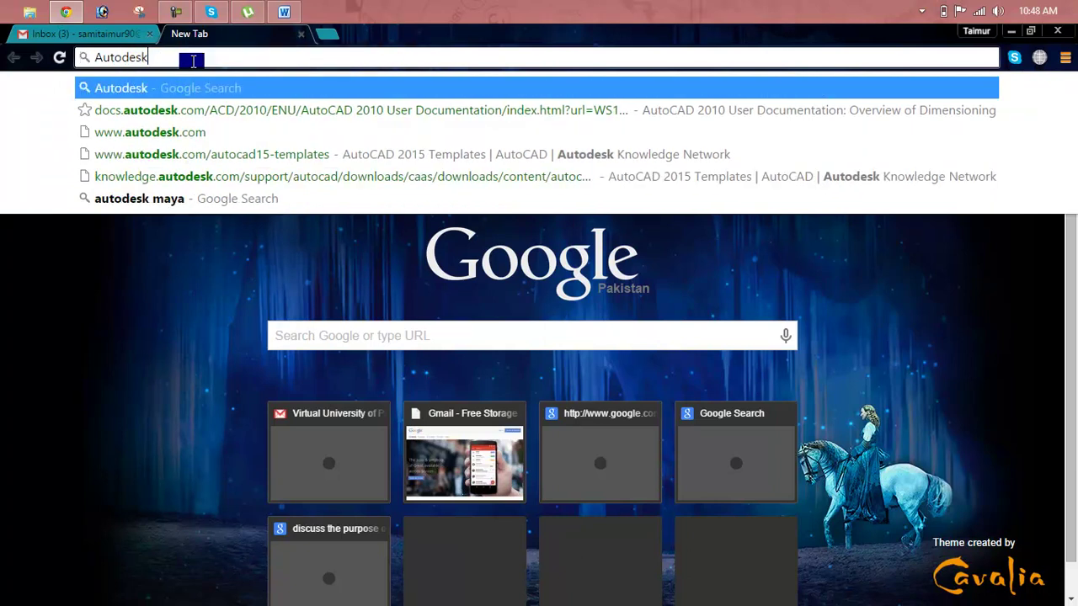
{"action": "key", "text": "ctrl+Return"}
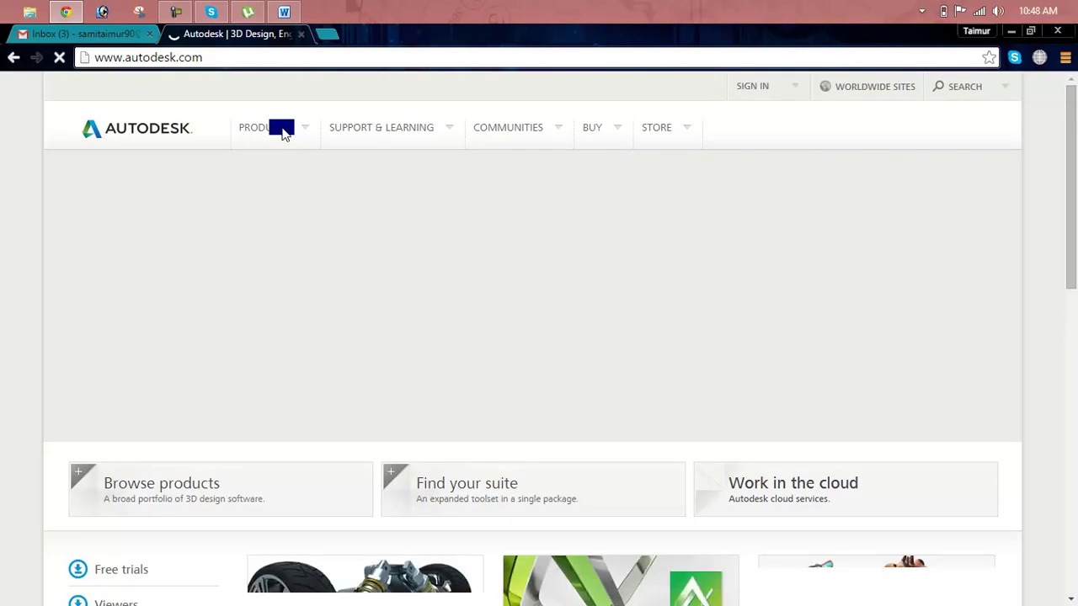
{"action": "left_click", "coordinate": [328, 36]}
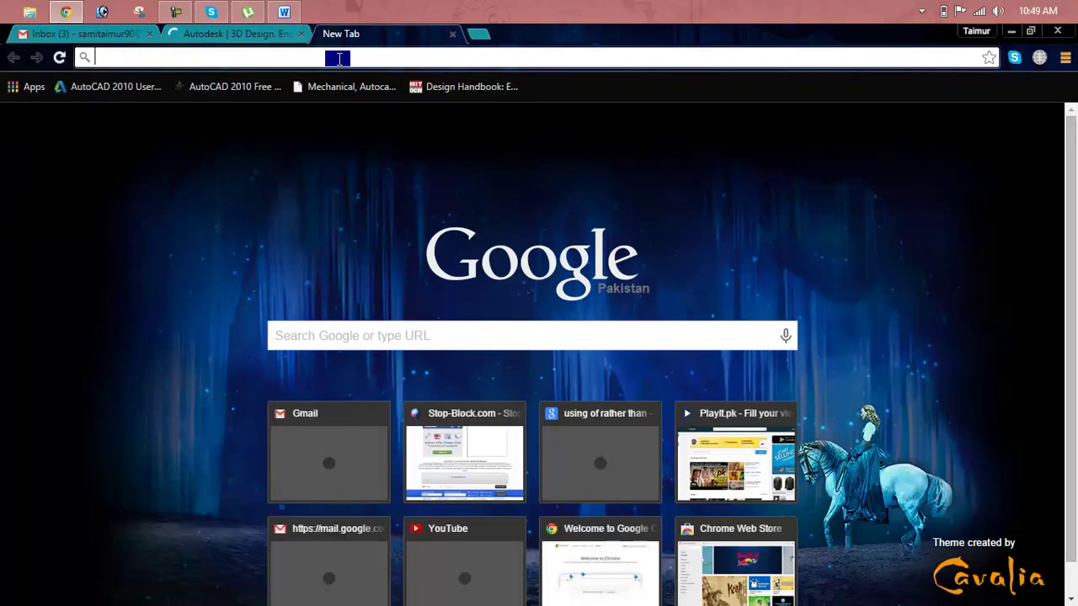
- On google.com, search for 'free download autocad 2015 full version on kickass'
{"action": "type", "text": "google.com"}
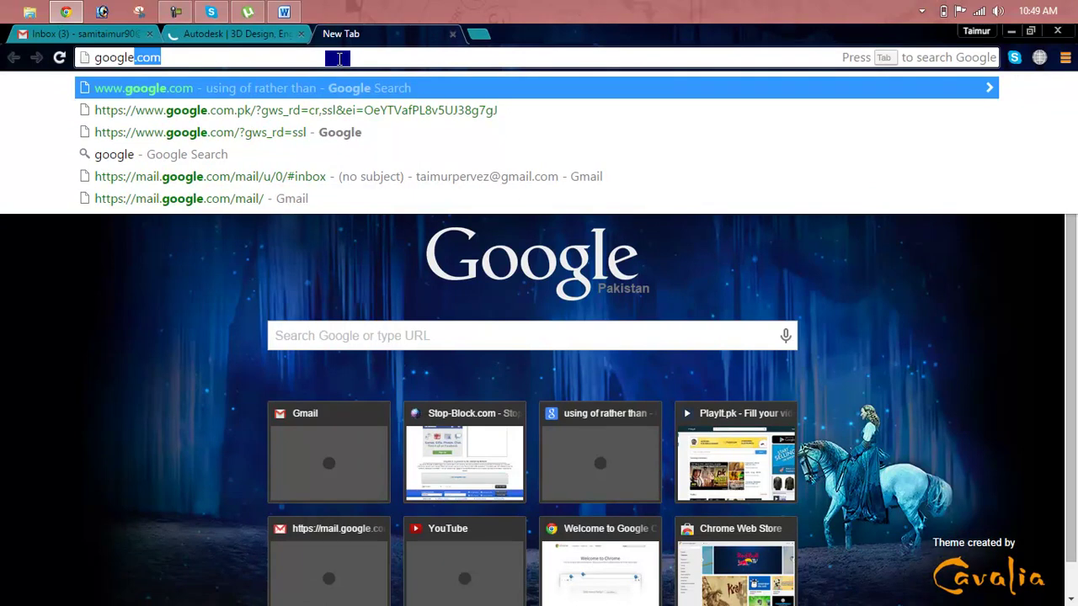
{"action": "key", "text": "Return"}
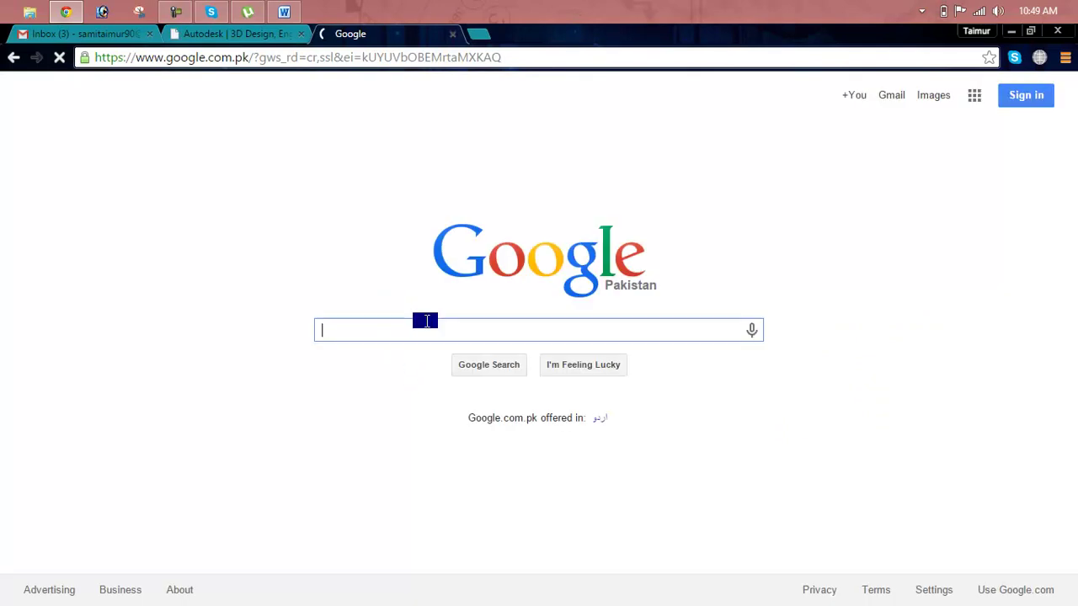
{"action": "left_click", "coordinate": [428, 329]}
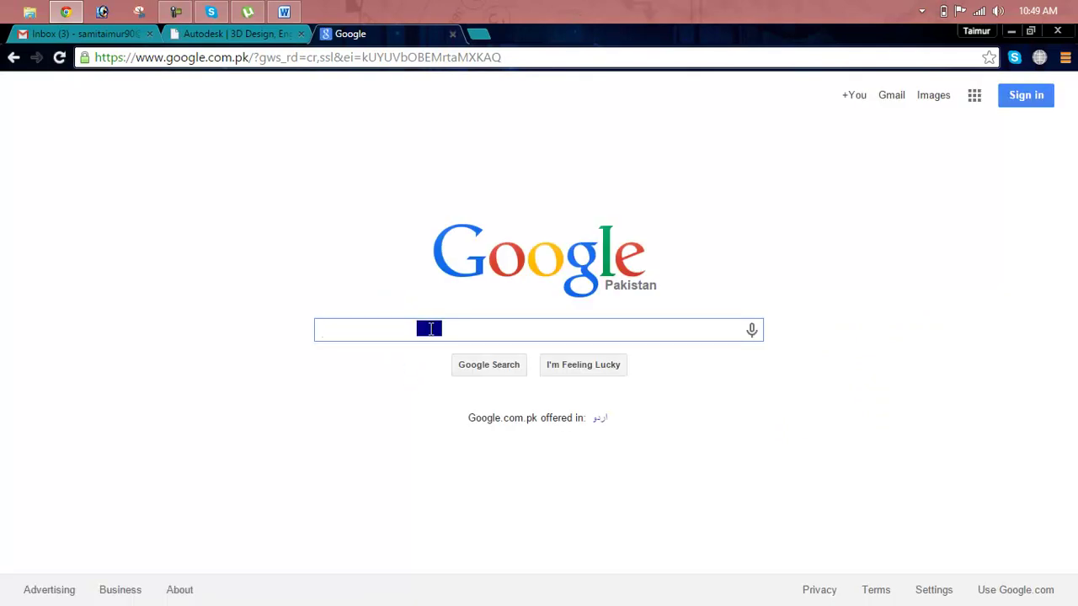
{"action": "type", "text": "ree "}
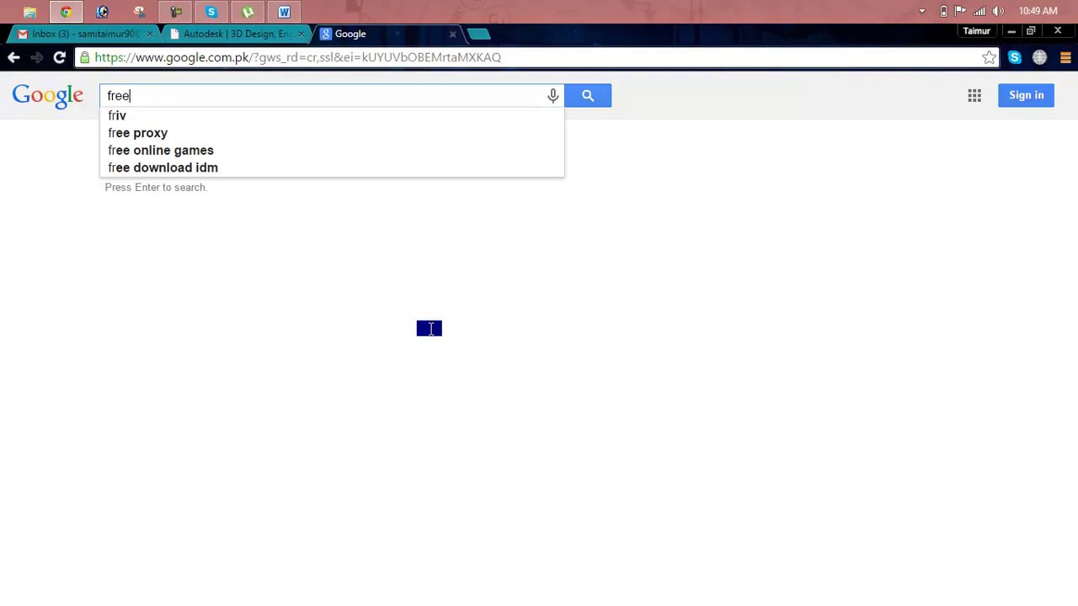
{"action": "type", "text": "download autocad "}
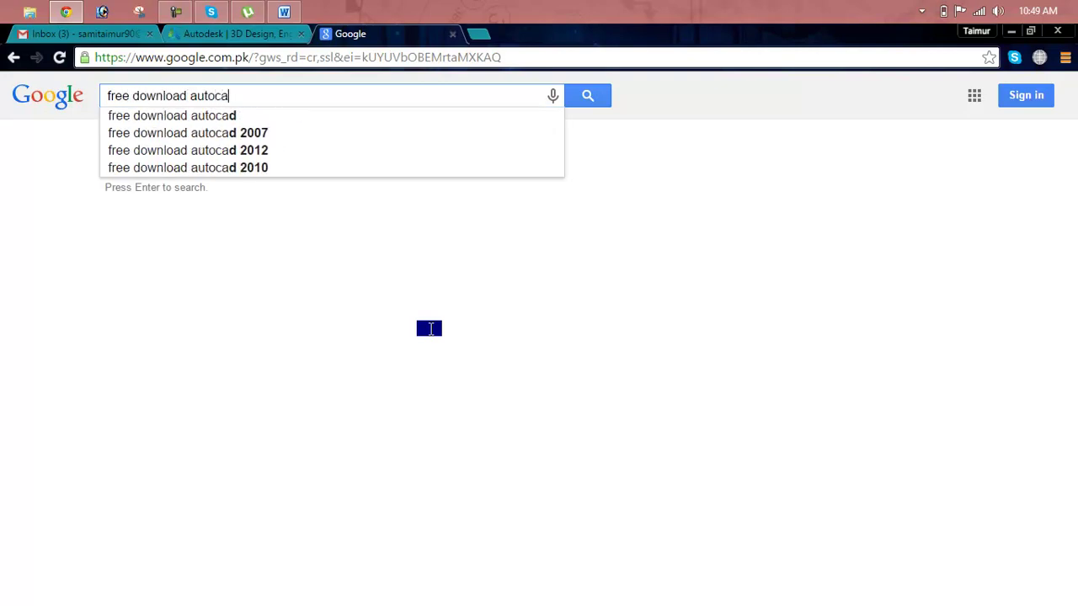
{"action": "type", "text": "2015 fu"}
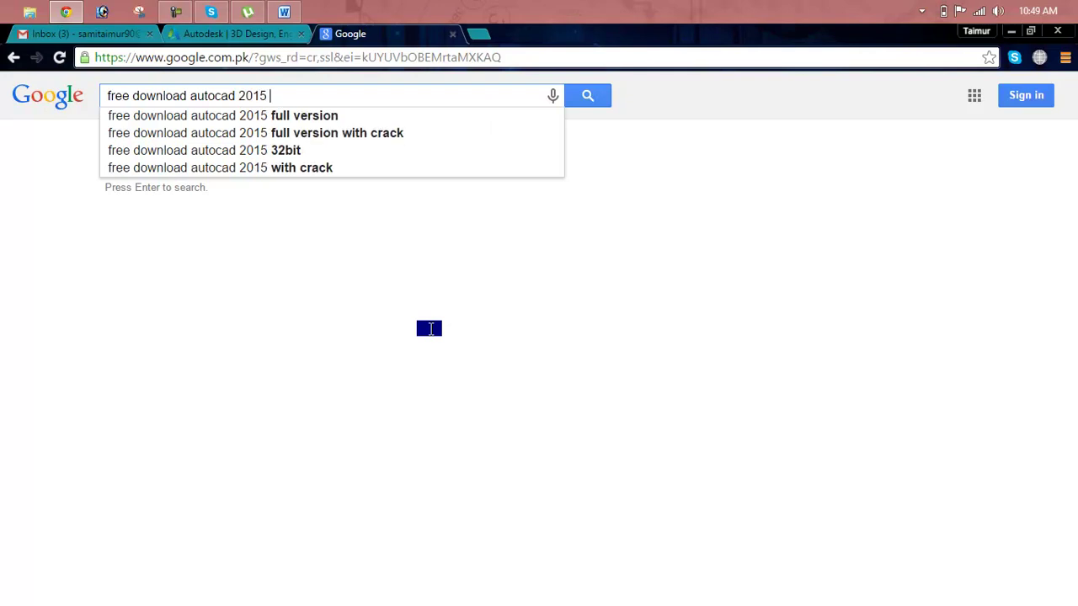
{"action": "type", "text": "ll ver"}
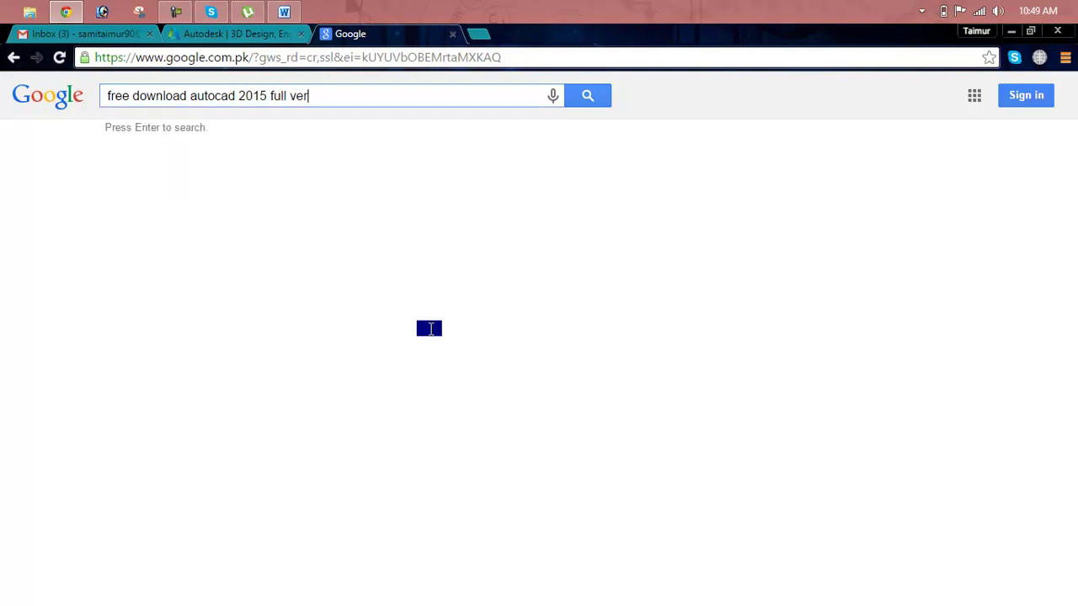
{"action": "type", "text": "siono"}
{"action": "key", "text": "BackSpace"}
{"action": "type", "text": "on kickass"}
{"action": "key", "text": "Return"}
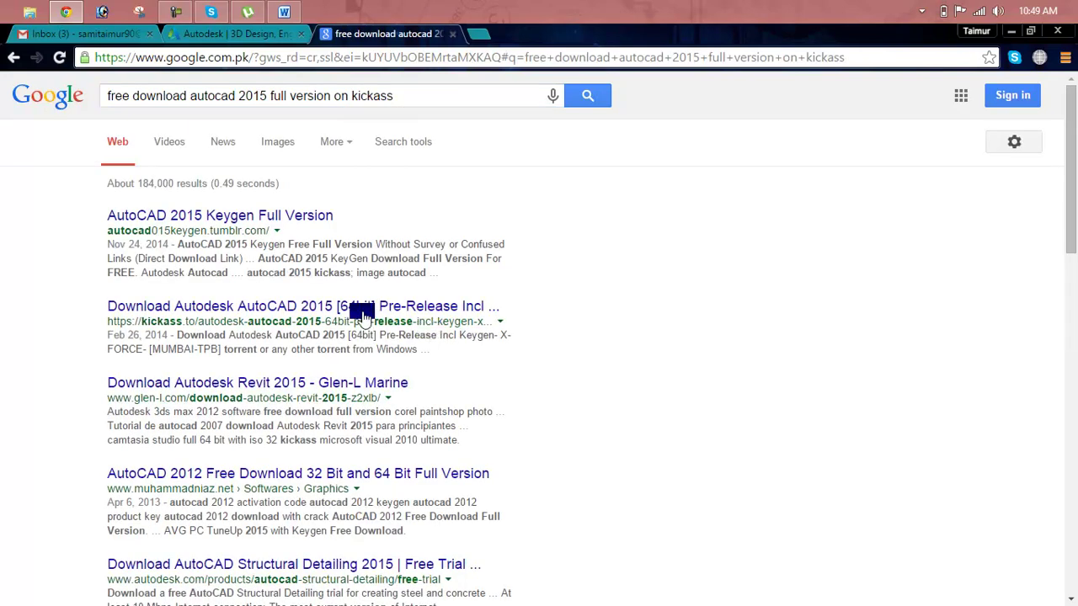
- Download the 164 KB AutoCAD 2015 64-bit torrent file from Kickass Torrents and open it
{"action": "left_click", "coordinate": [322, 308]}
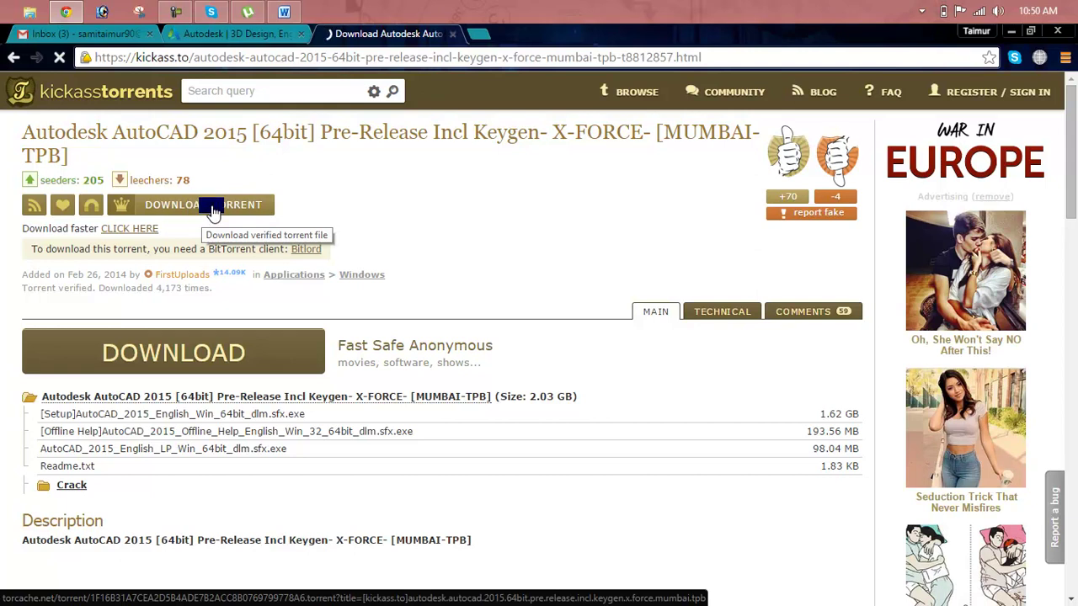
{"action": "left_click", "coordinate": [206, 213]}
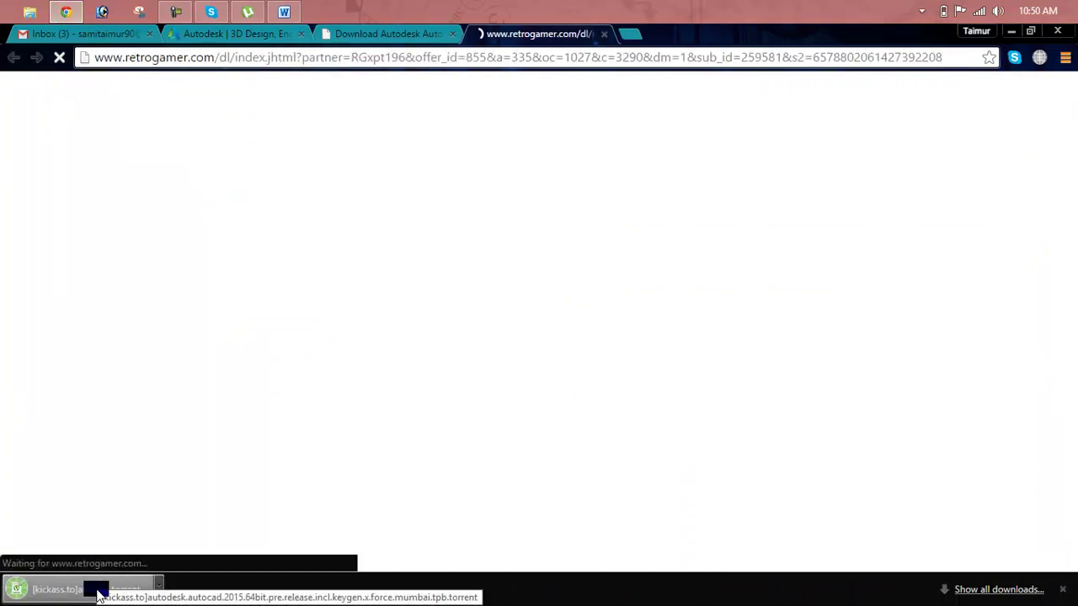
{"action": "left_click", "coordinate": [97, 593]}
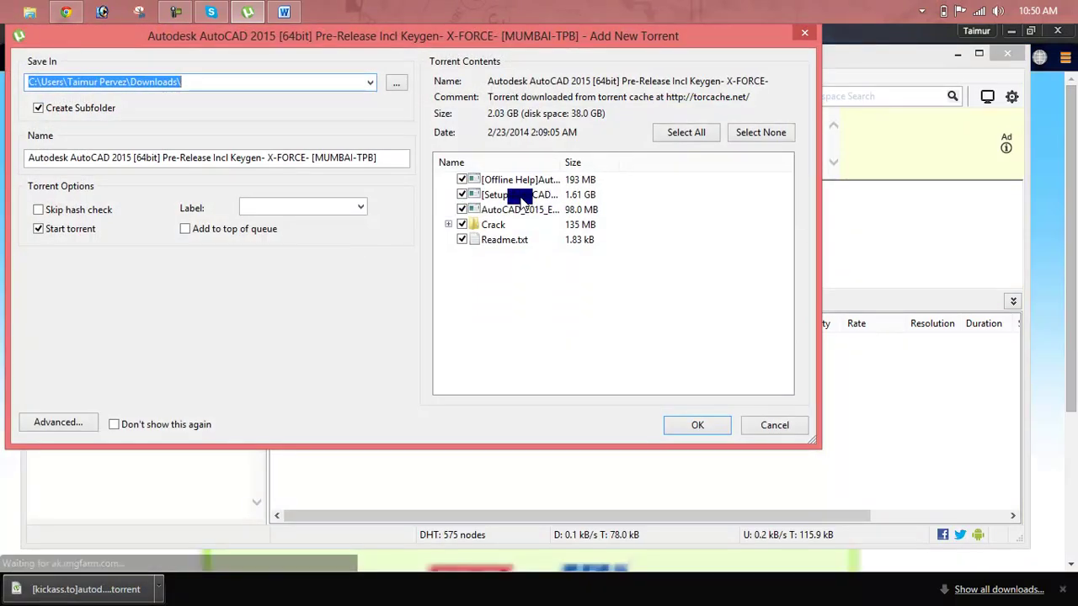
- Add the 2.03 GB AutoCAD 2015 torrent in uTorrent, delete it, and close uTorrent and the Retrogamer ad tab
{"action": "left_click", "coordinate": [692, 428]}
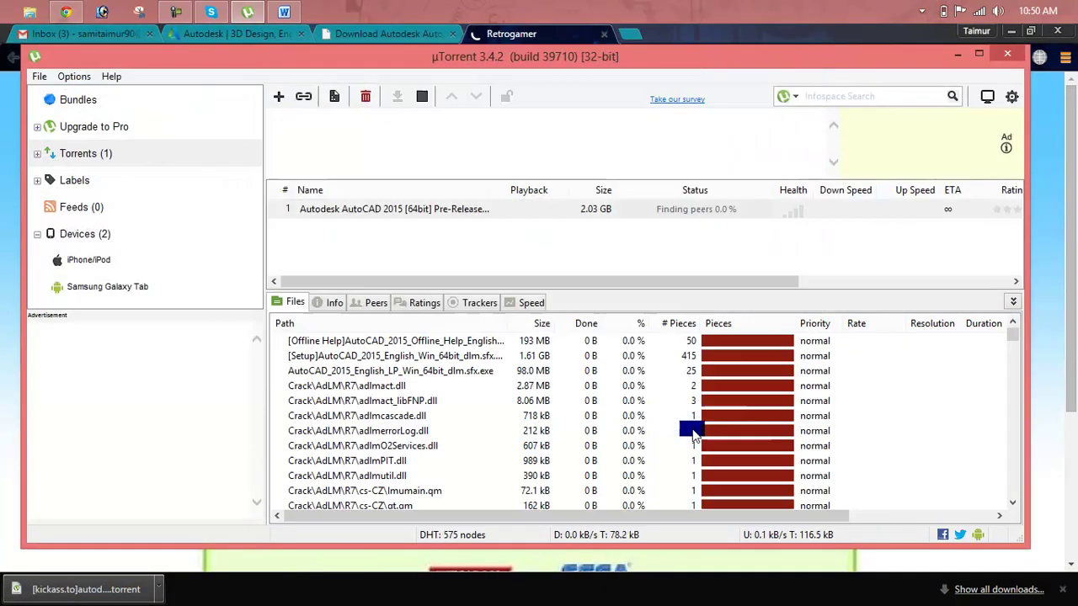
{"action": "left_click", "coordinate": [519, 213]}
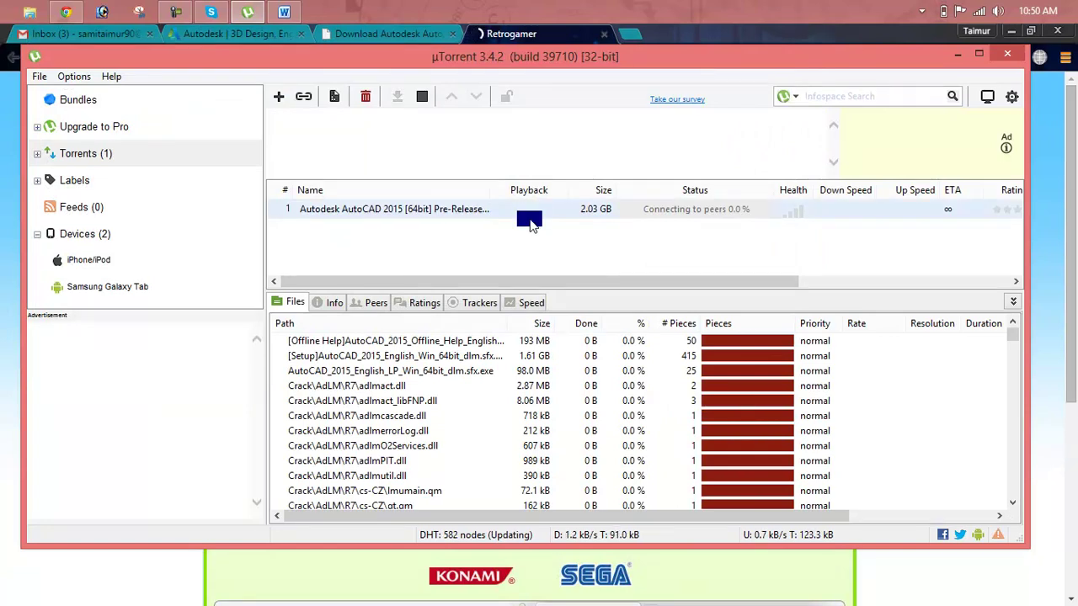
{"action": "key", "text": "Delete"}
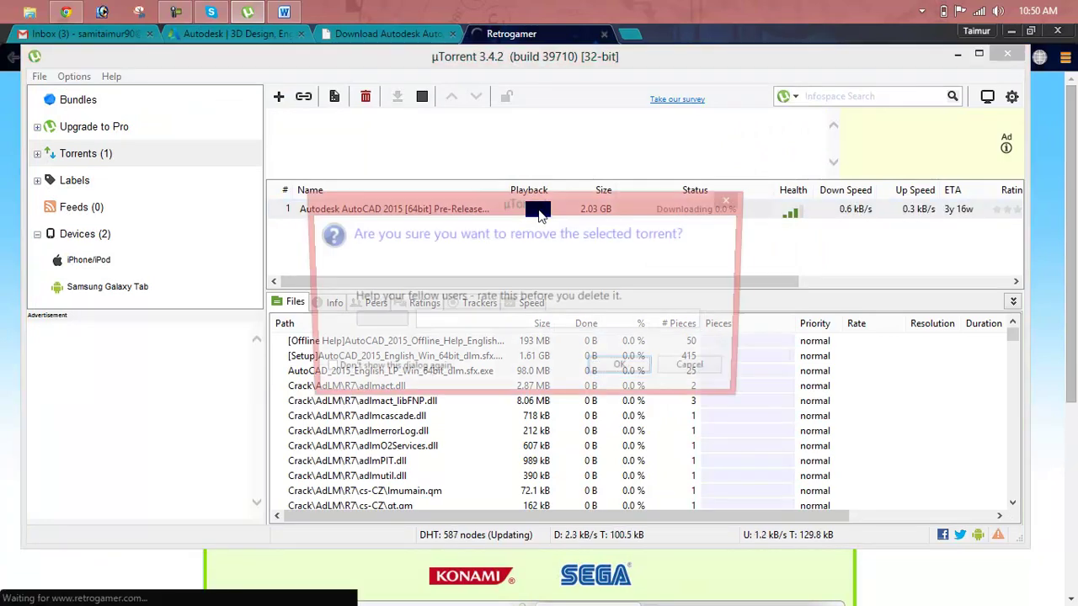
{"action": "left_click", "coordinate": [646, 373]}
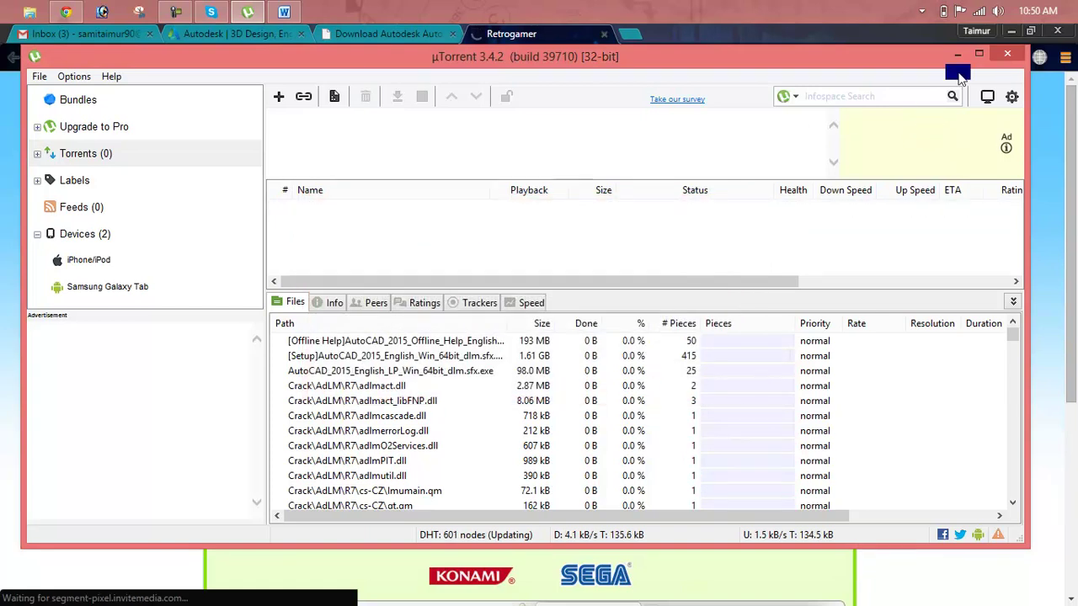
{"action": "left_click", "coordinate": [1006, 51]}
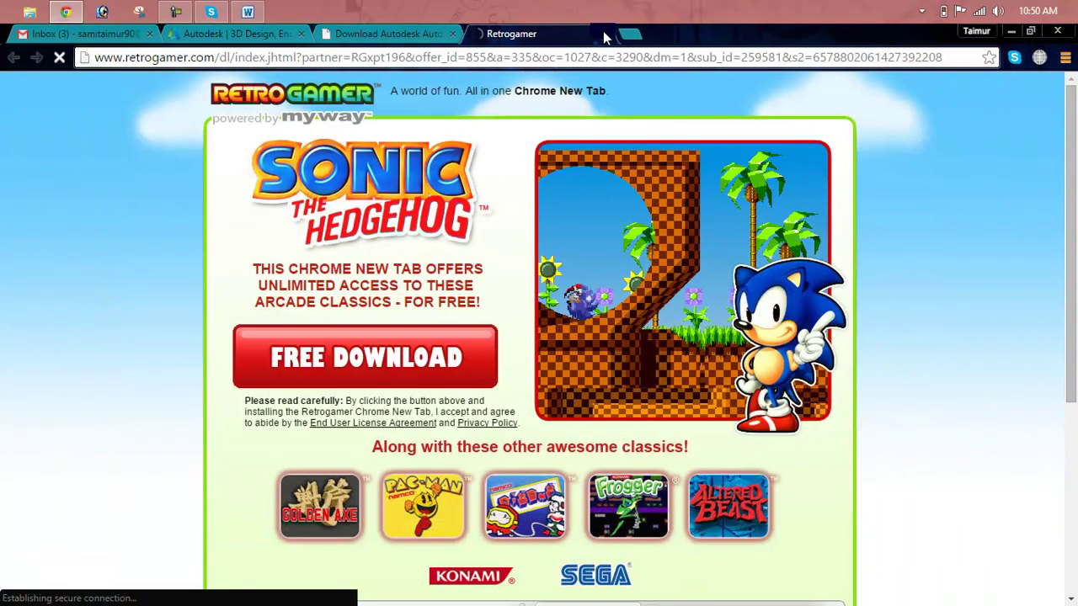
{"action": "left_click", "coordinate": [603, 33]}
{"action": "left_click", "coordinate": [477, 35]}
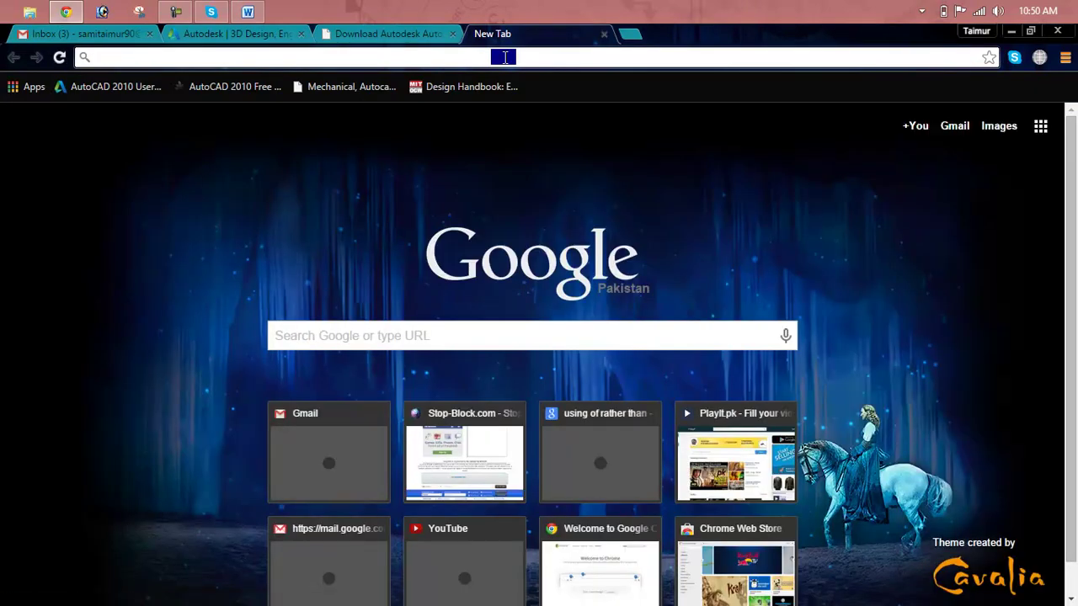
- Search Google for 'download utorrent'
{"action": "type", "text": "google.com"}
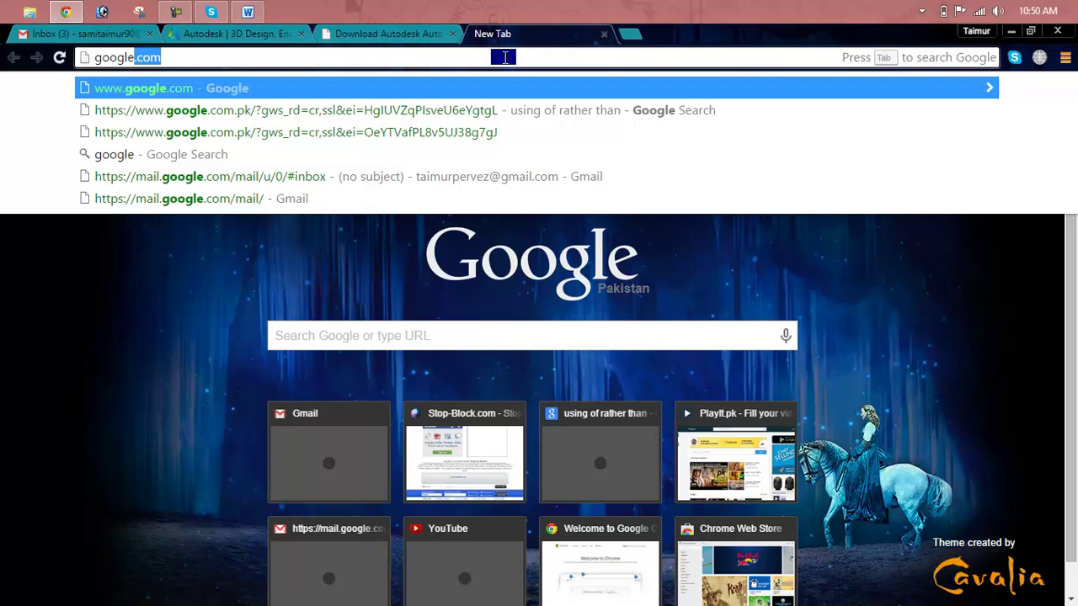
{"action": "key", "text": "Return"}
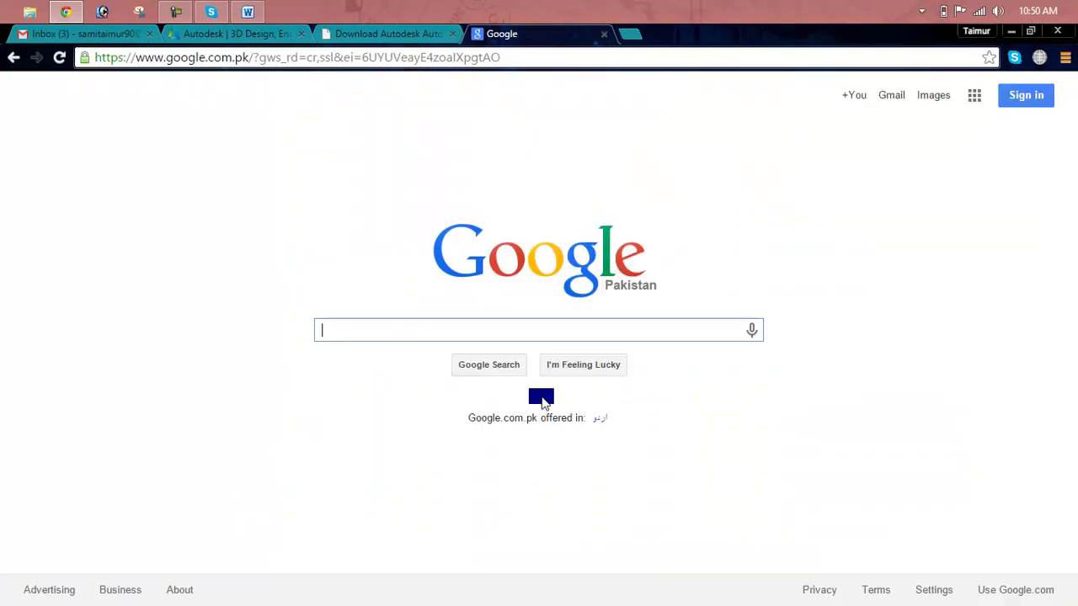
{"action": "type", "text": "download u"}
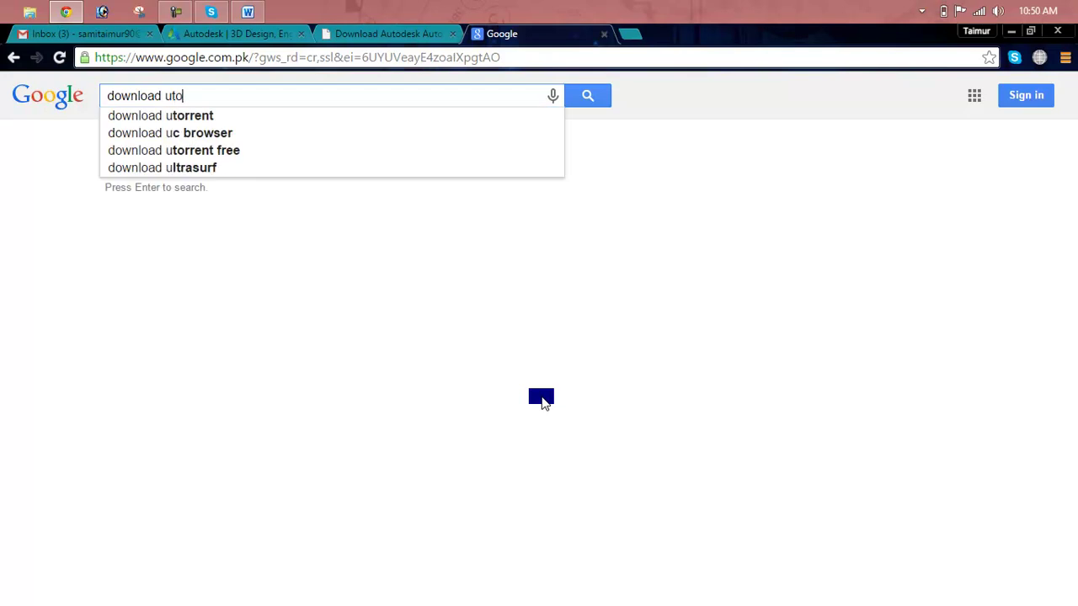
{"action": "type", "text": "to"}
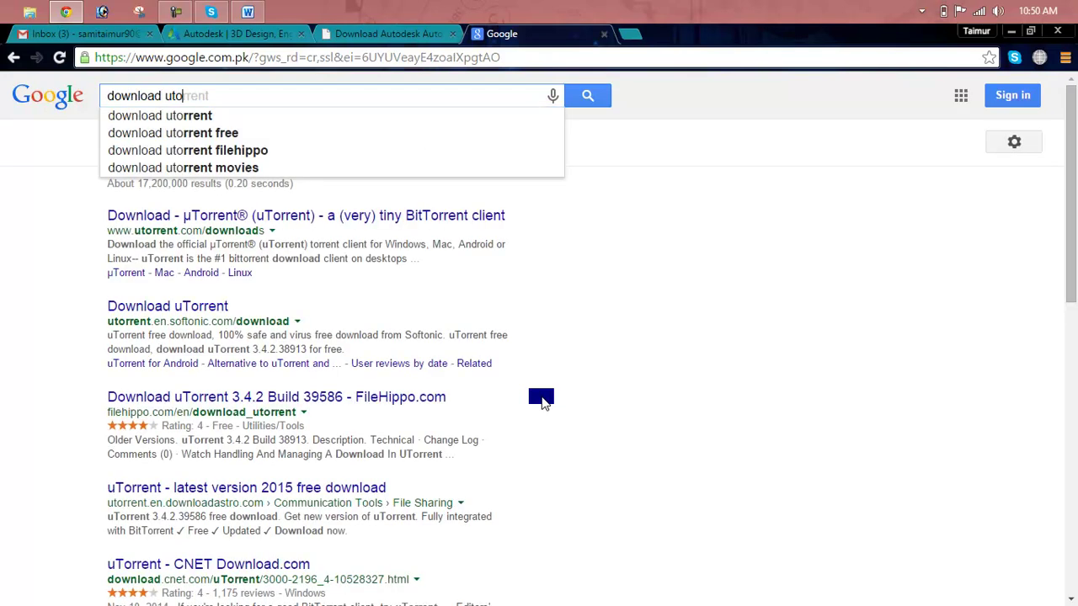
{"action": "type", "text": "rrent"}
{"action": "key", "text": "Return"}
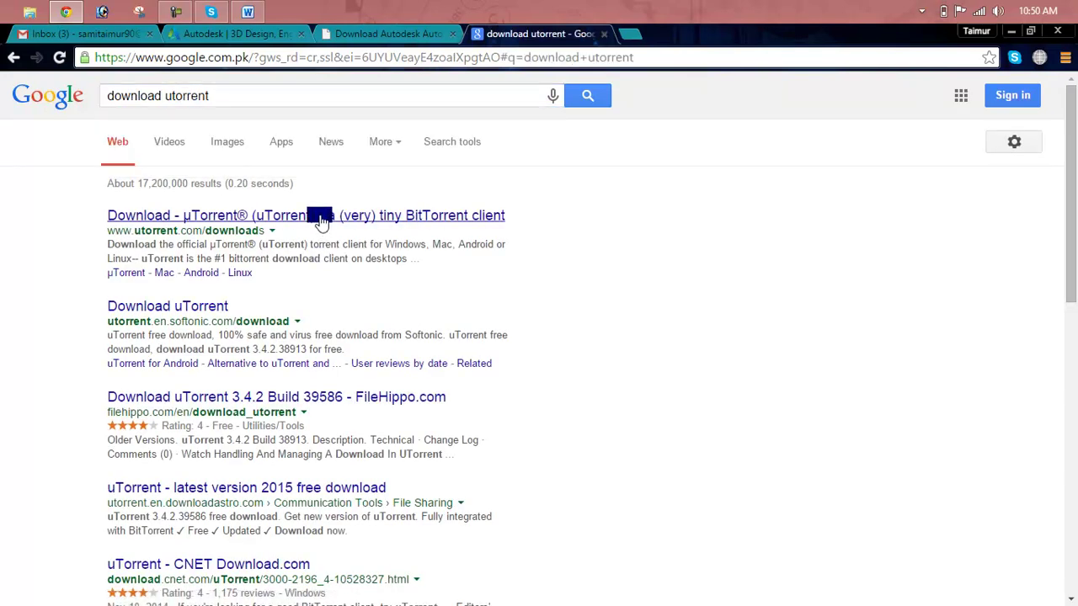
- Open utorrent.com's downloads page and review the Windows builds, including µTorrent Stable 3.4.2
{"action": "left_click", "coordinate": [321, 219]}
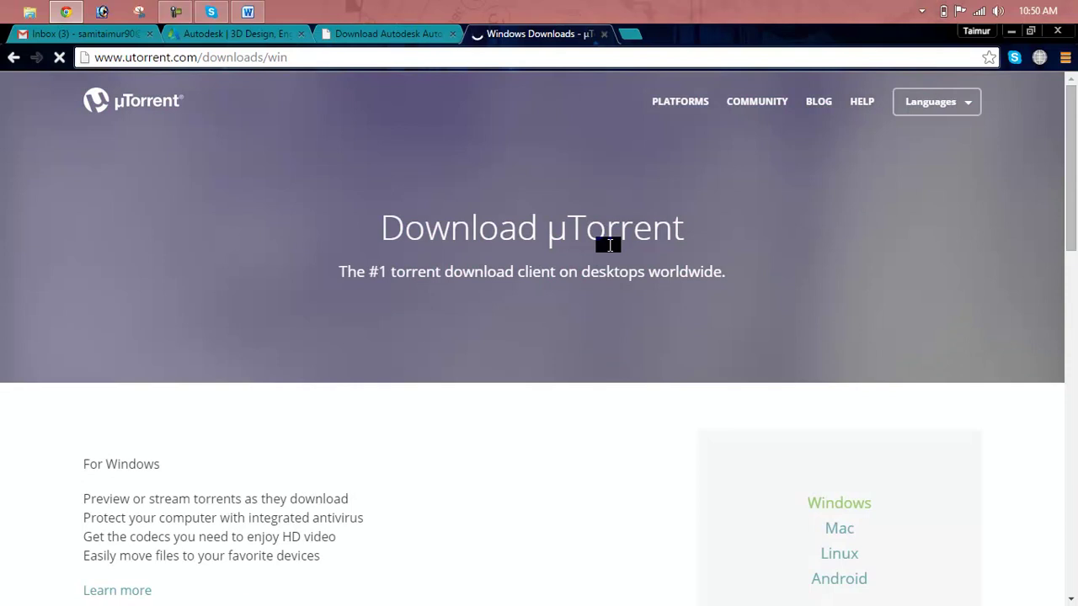
{"action": "scroll", "coordinate": [610, 245], "scroll_direction": "down", "scroll_amount": 3}
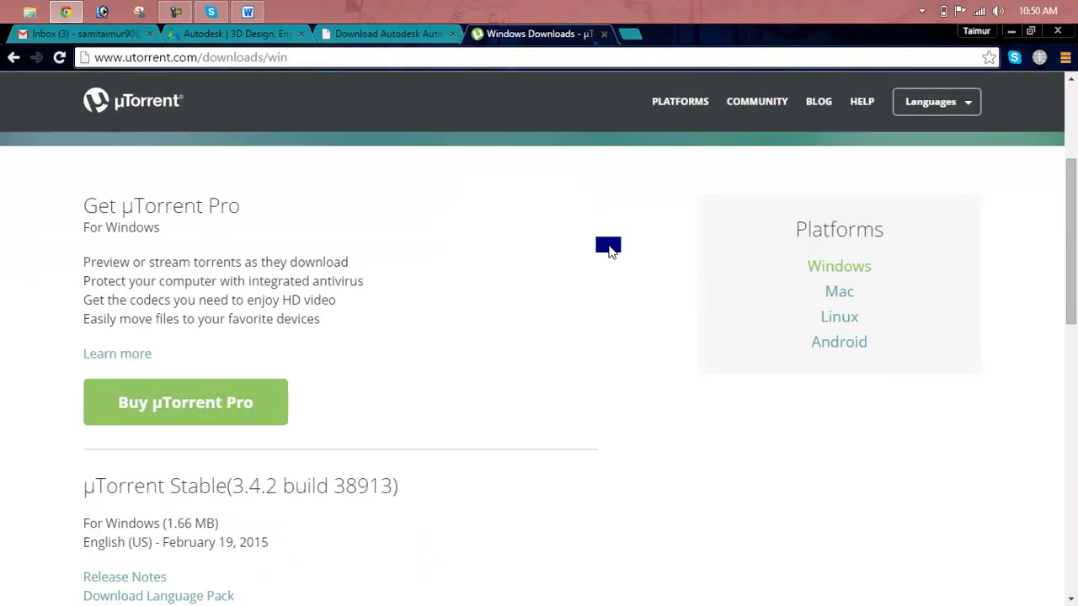
{"action": "scroll", "coordinate": [253, 408], "scroll_direction": "down", "scroll_amount": 4}
{"action": "scroll", "coordinate": [272, 404], "scroll_direction": "down", "scroll_amount": 4}
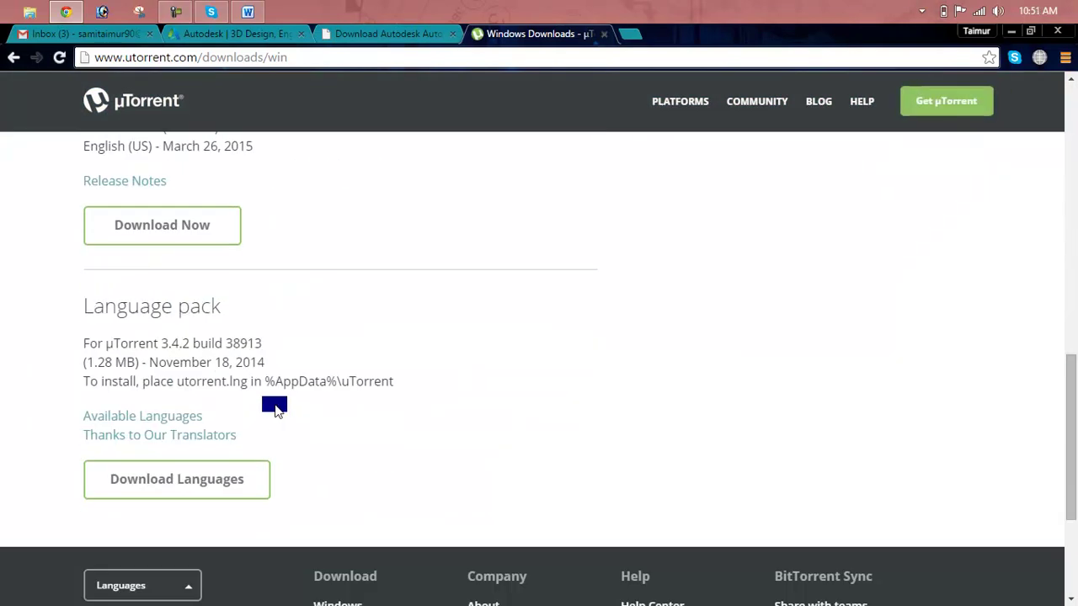
{"action": "scroll", "coordinate": [275, 406], "scroll_direction": "down", "scroll_amount": 3}
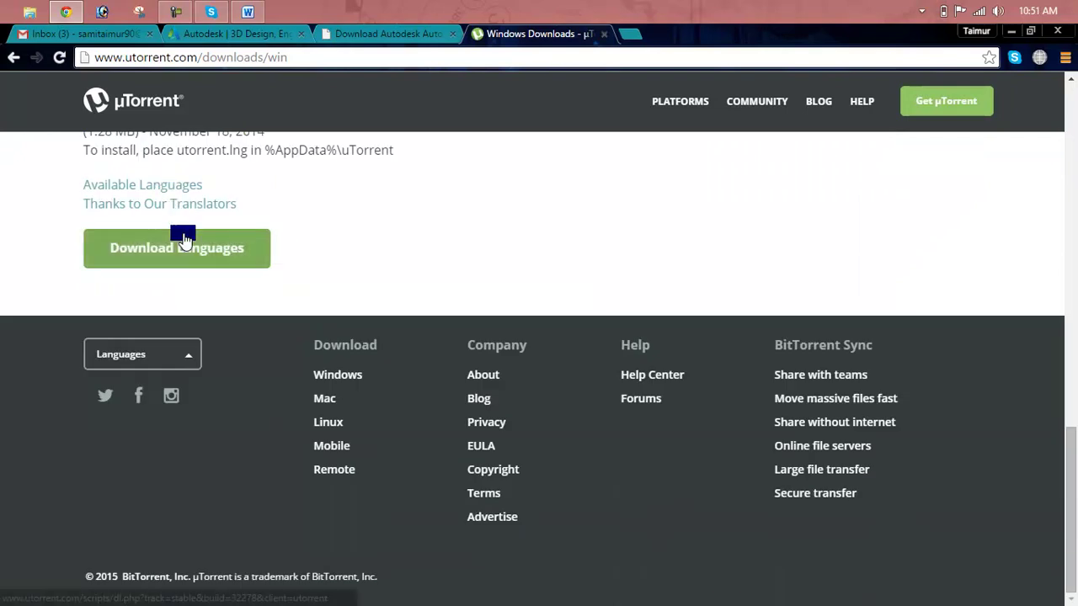
{"action": "scroll", "coordinate": [190, 237], "scroll_direction": "up", "scroll_amount": 3}
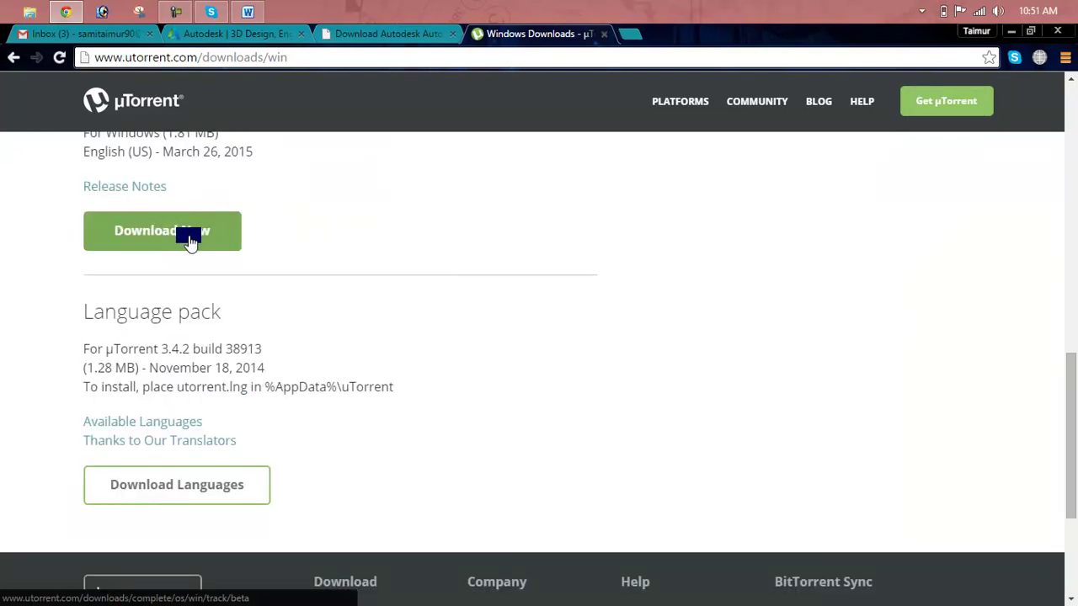
{"action": "scroll", "coordinate": [187, 238], "scroll_direction": "up", "scroll_amount": 1}
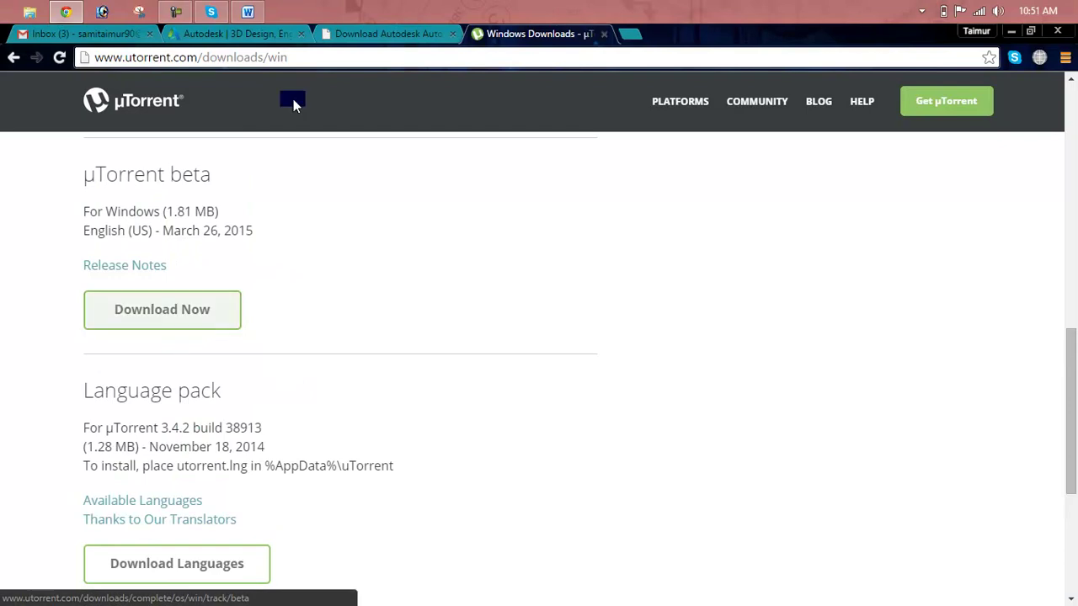
- Close the uTorrent and Kickass tabs and dismiss Autodesk's Worldwide Sites notice
{"action": "left_click", "coordinate": [603, 34]}
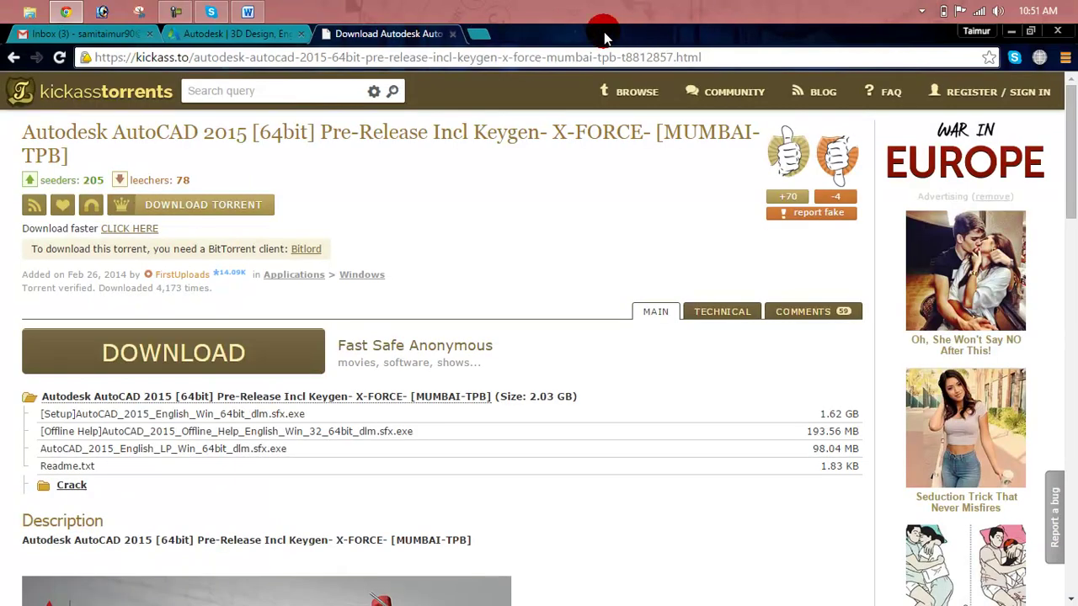
{"action": "left_click", "coordinate": [455, 35]}
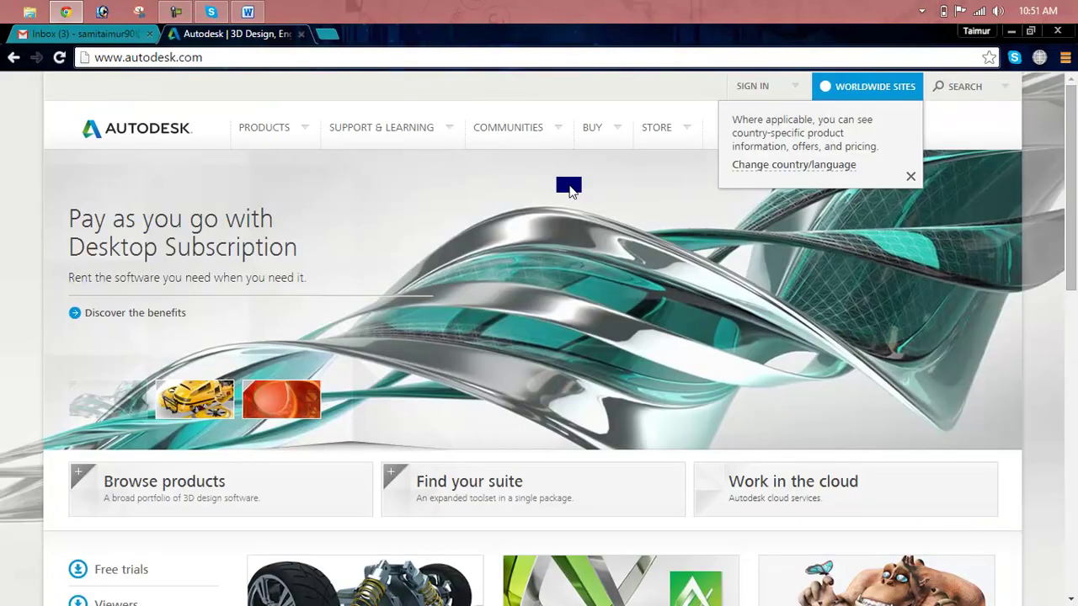
{"action": "left_click", "coordinate": [911, 179]}
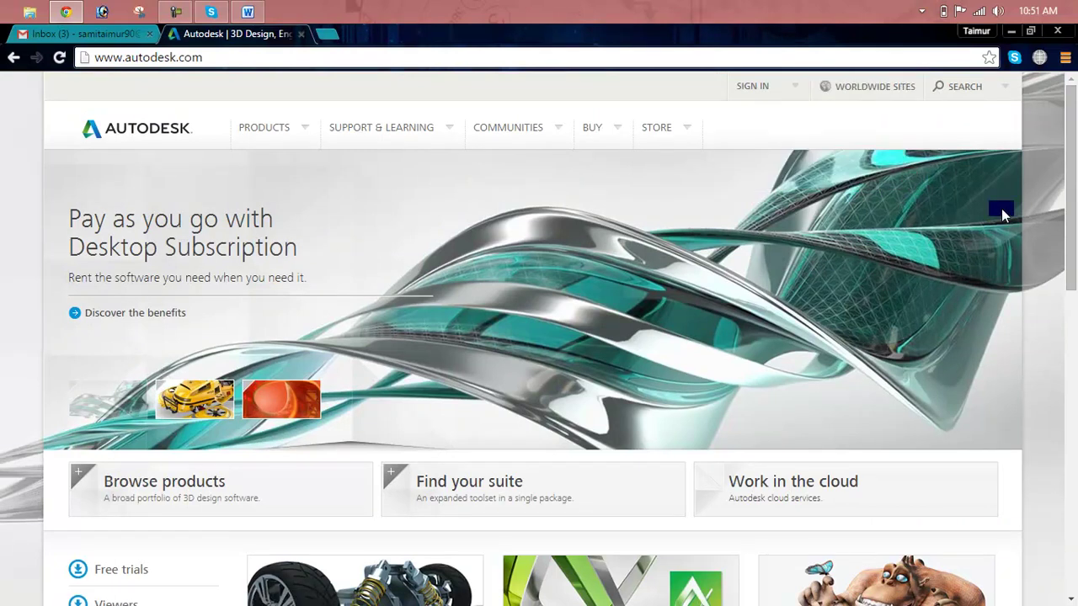
{"action": "left_click", "coordinate": [235, 60]}
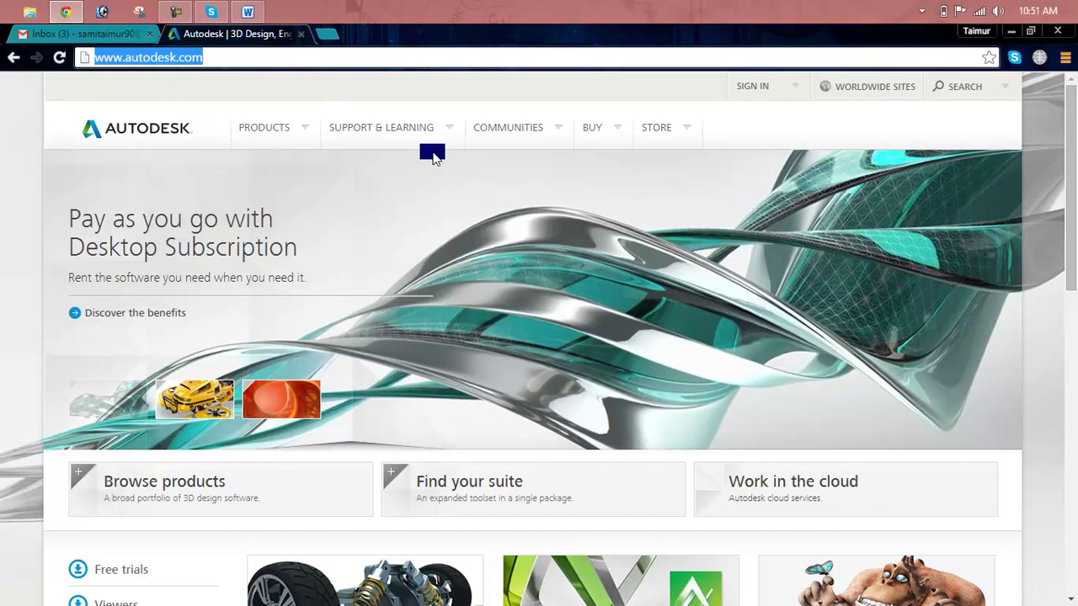
- Go to the Education Community and open its 'Get Autodesk software!' free software page
{"action": "scroll", "coordinate": [429, 192], "scroll_direction": "down", "scroll_amount": 3}
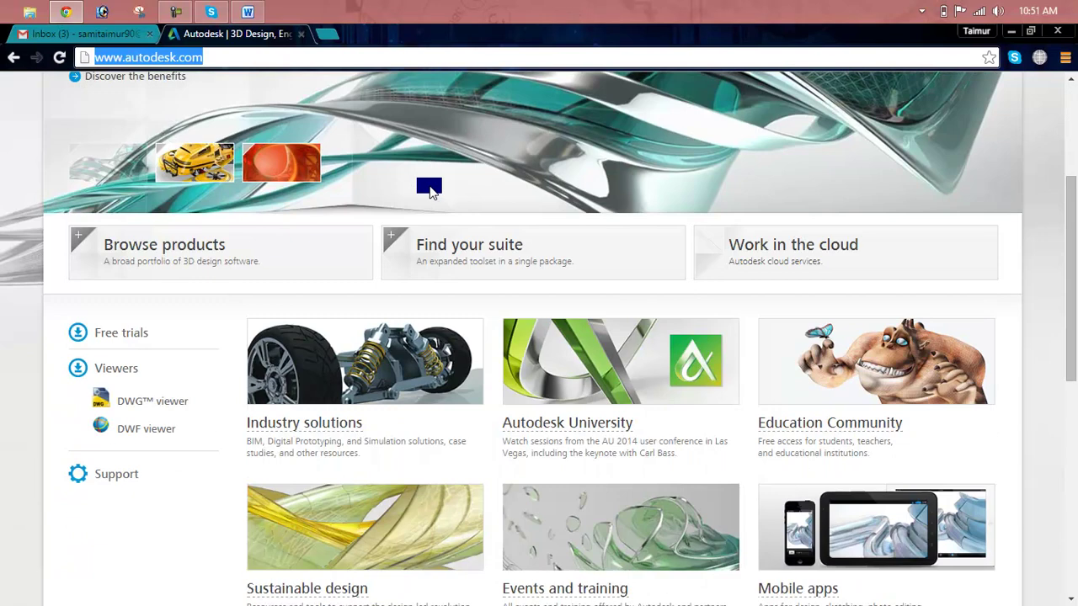
{"action": "left_click", "coordinate": [805, 434]}
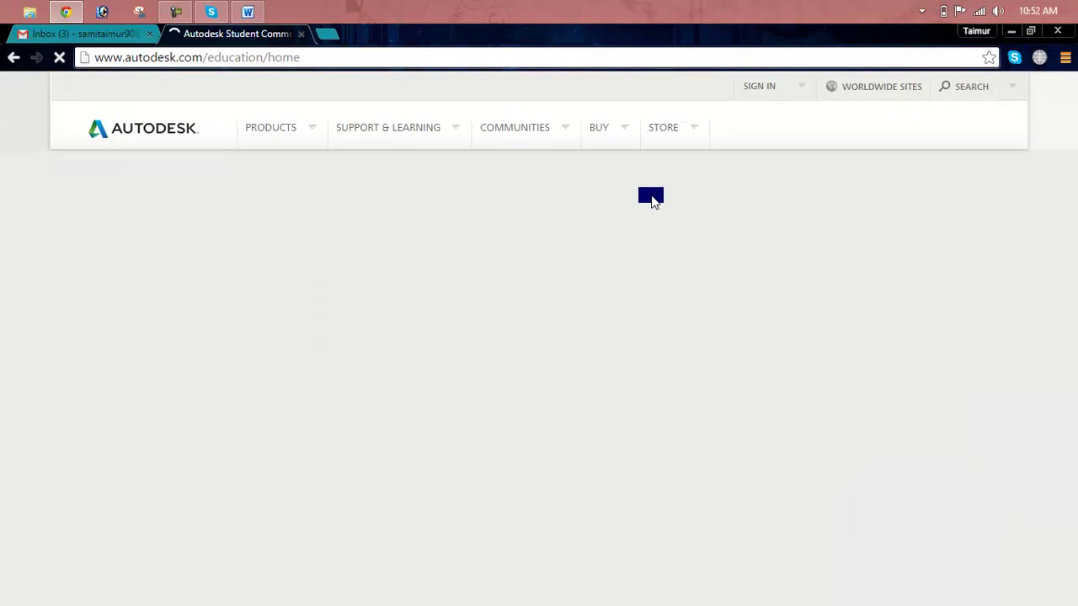
{"action": "scroll", "coordinate": [496, 352], "scroll_direction": "down", "scroll_amount": 2}
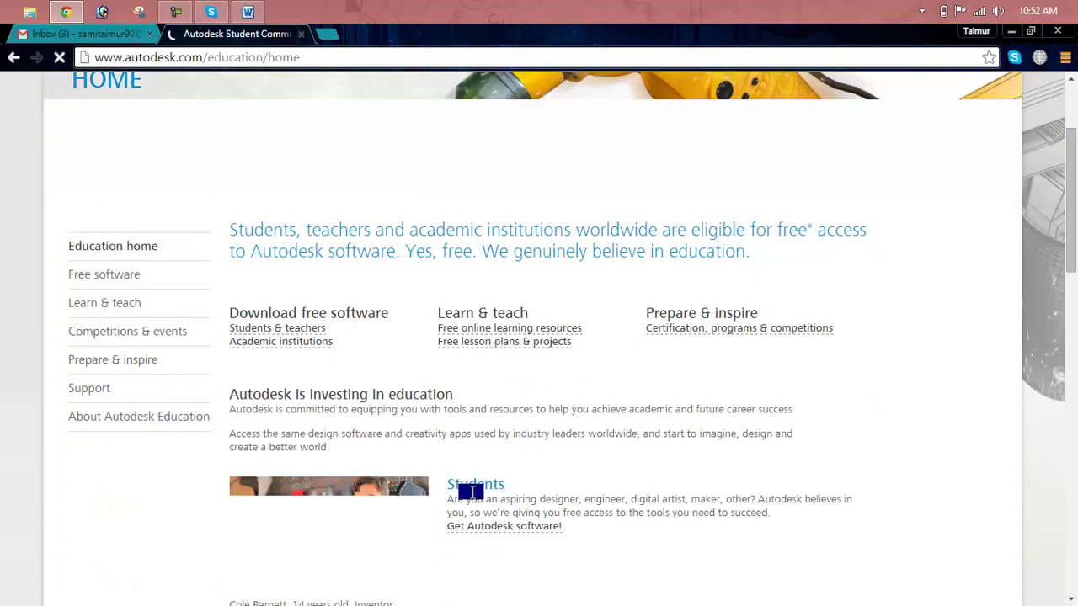
{"action": "scroll", "coordinate": [474, 490], "scroll_direction": "down", "scroll_amount": 2}
{"action": "scroll", "coordinate": [470, 455], "scroll_direction": "down", "scroll_amount": 1}
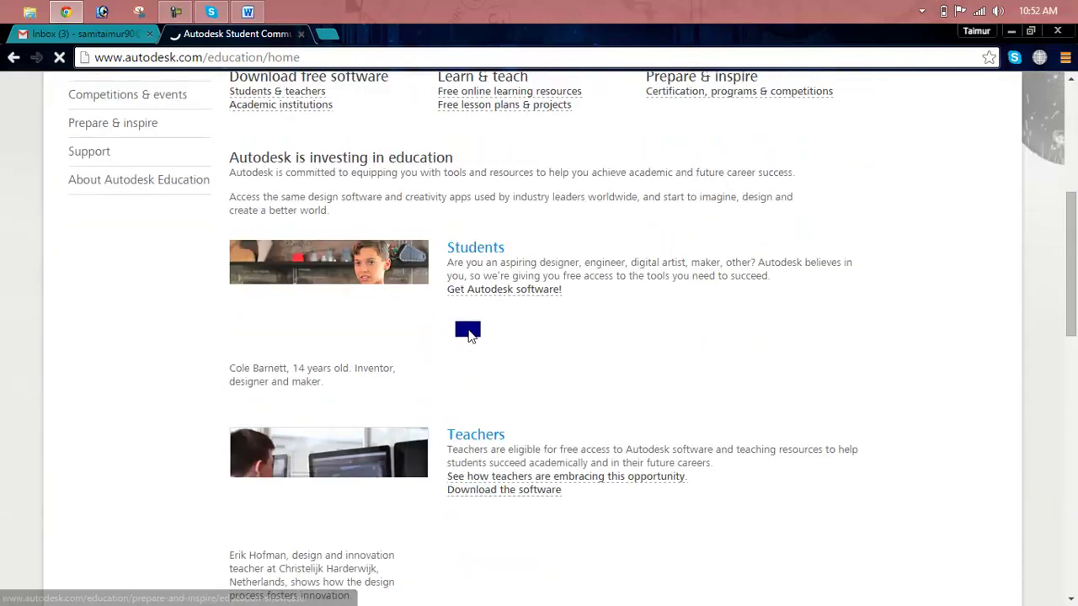
{"action": "left_click", "coordinate": [519, 295]}
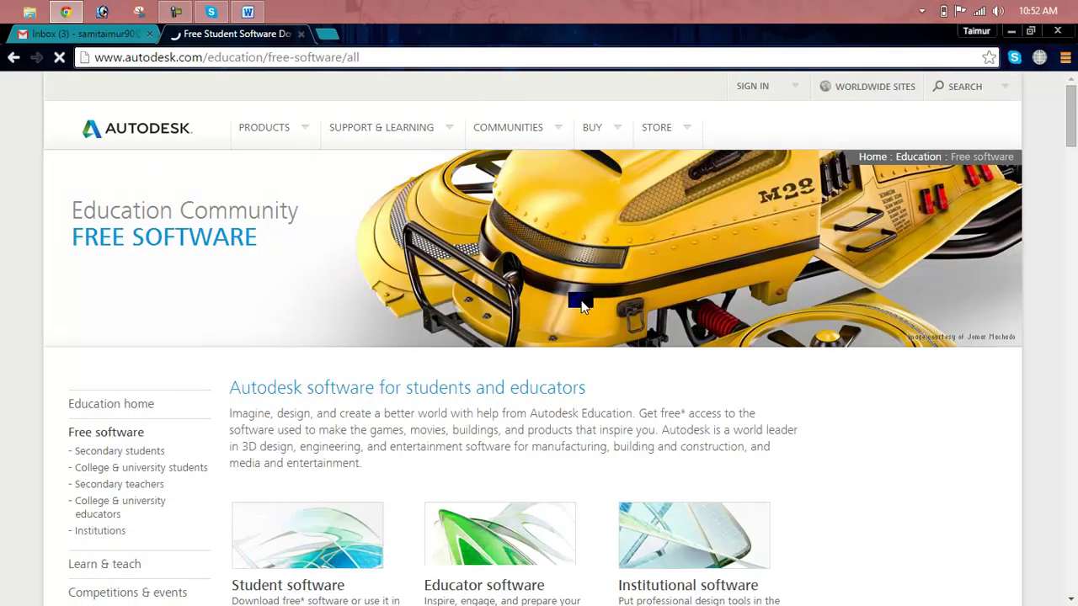
{"action": "scroll", "coordinate": [580, 305], "scroll_direction": "down", "scroll_amount": 2}
{"action": "scroll", "coordinate": [580, 303], "scroll_direction": "down", "scroll_amount": 2}
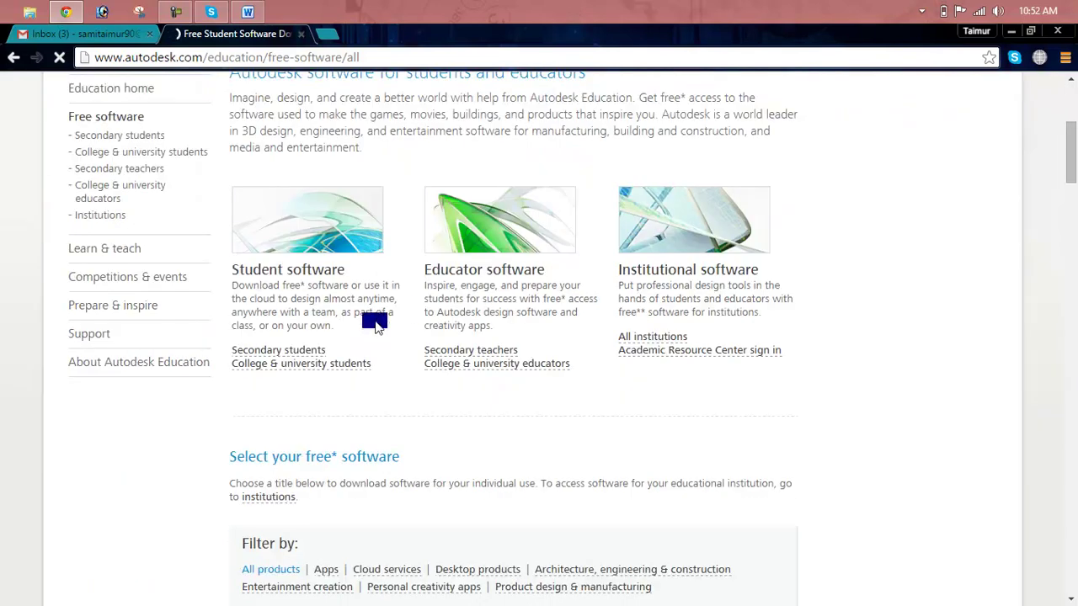
- Choose College & university students, then AutoCAD from the Popular products grid
{"action": "left_click", "coordinate": [273, 371]}
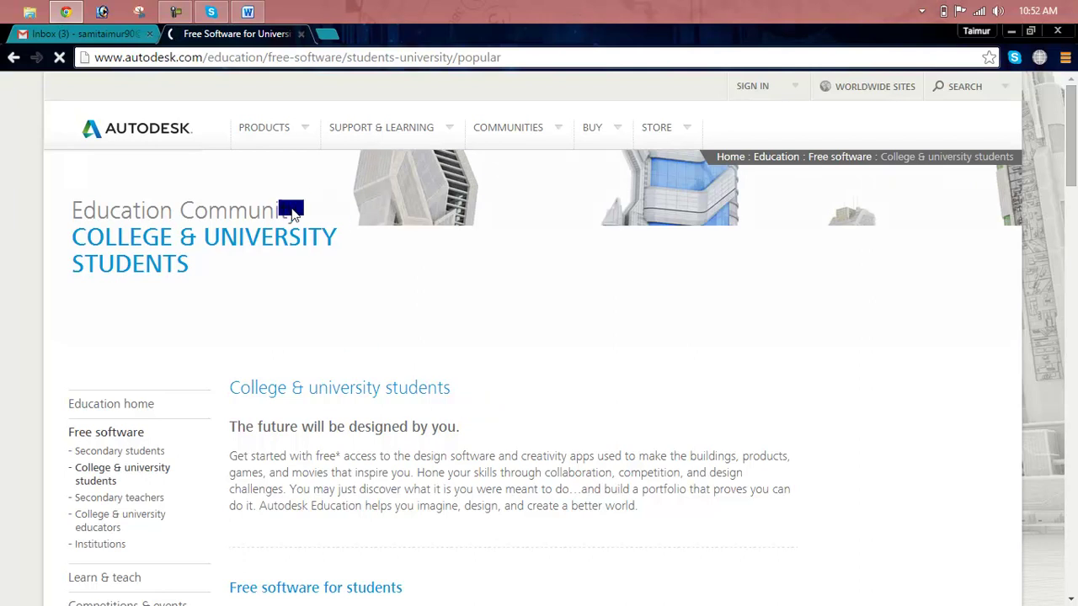
{"action": "scroll", "coordinate": [683, 396], "scroll_direction": "down", "scroll_amount": 5}
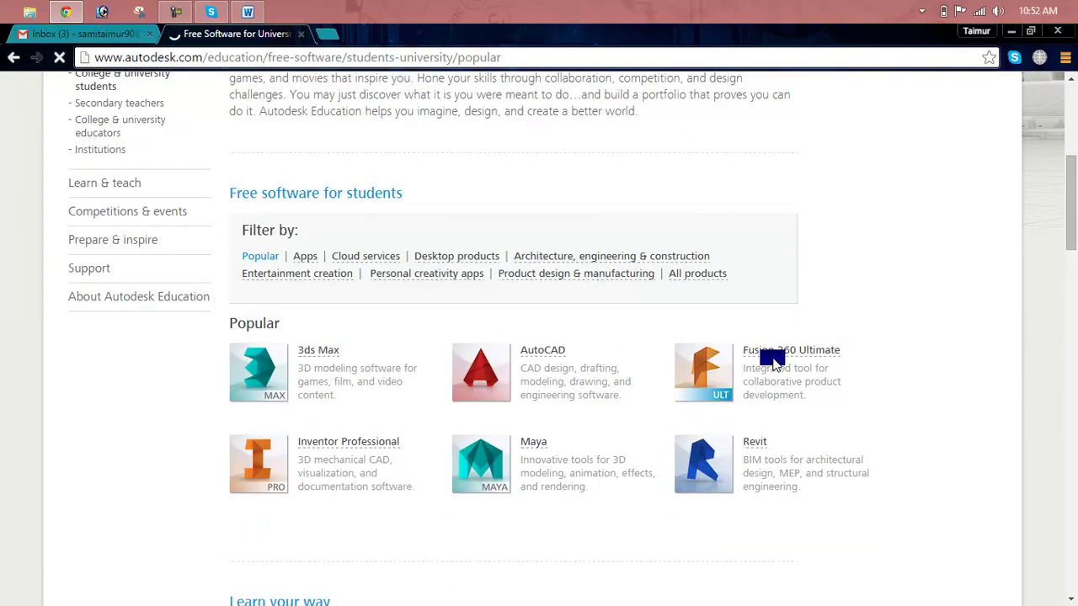
{"action": "scroll", "coordinate": [776, 362], "scroll_direction": "down", "scroll_amount": 1}
{"action": "scroll", "coordinate": [777, 362], "scroll_direction": "down", "scroll_amount": 1}
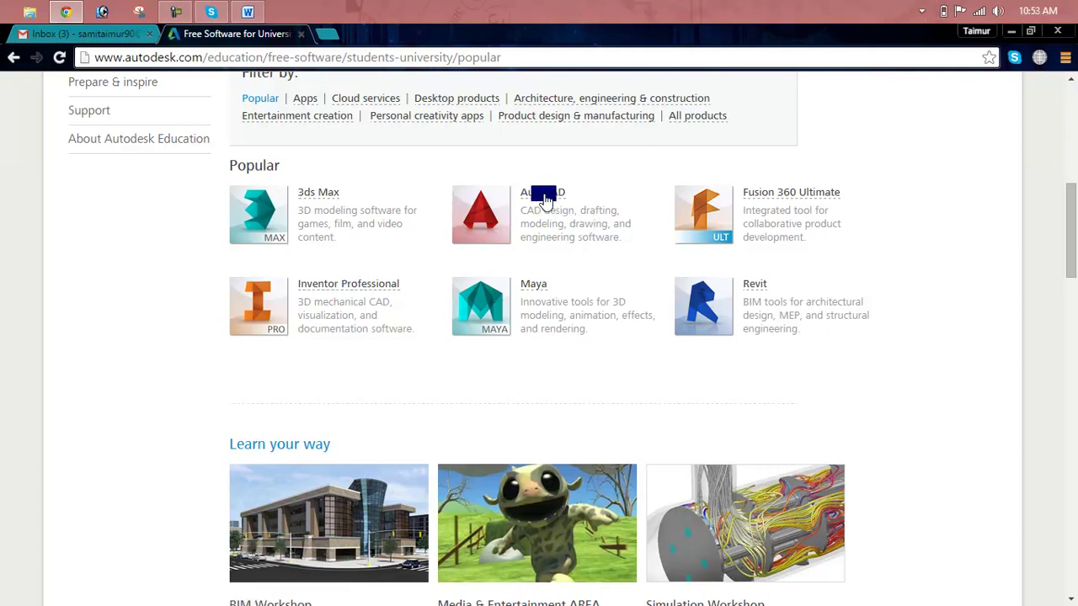
{"action": "left_click", "coordinate": [544, 194]}
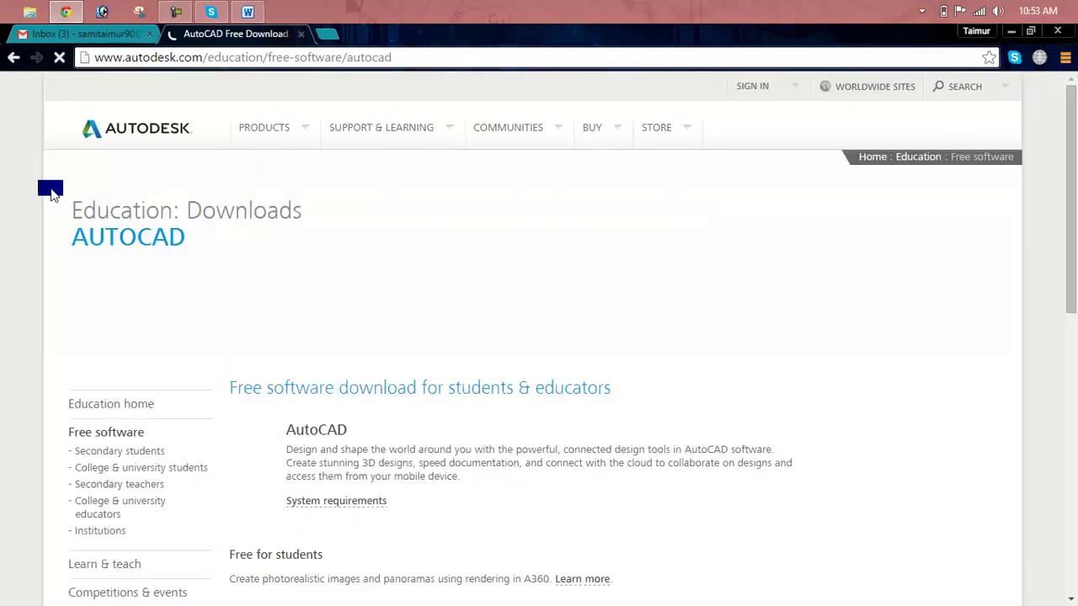
- Open the Create account form from 'Get a free 3-year license today', reopening it after a blank dialog
{"action": "scroll", "coordinate": [645, 227], "scroll_direction": "down", "scroll_amount": 3}
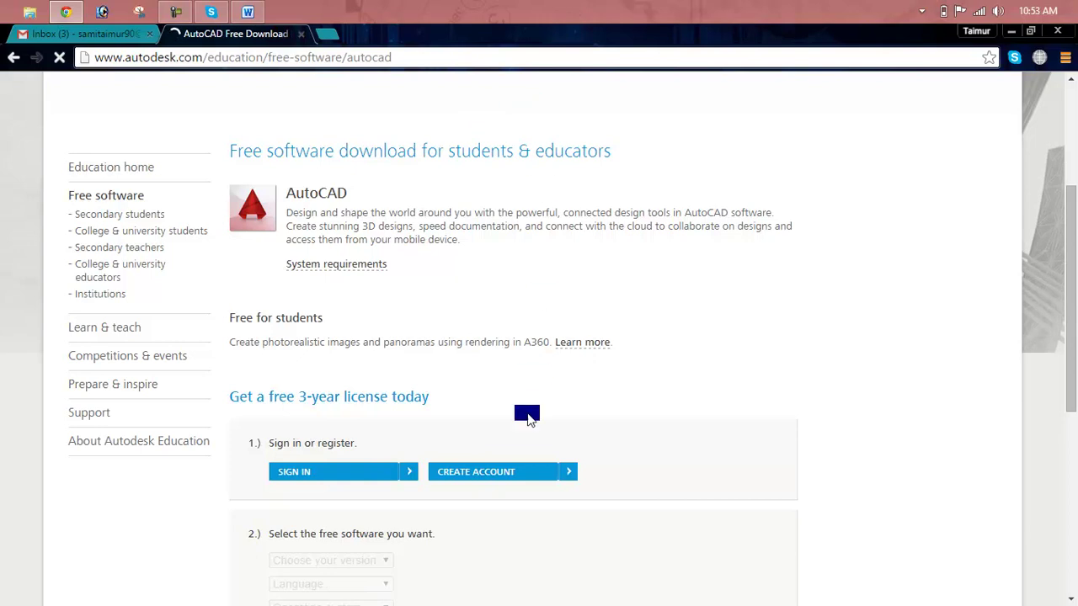
{"action": "left_click", "coordinate": [463, 476]}
{"action": "left_click", "coordinate": [659, 252]}
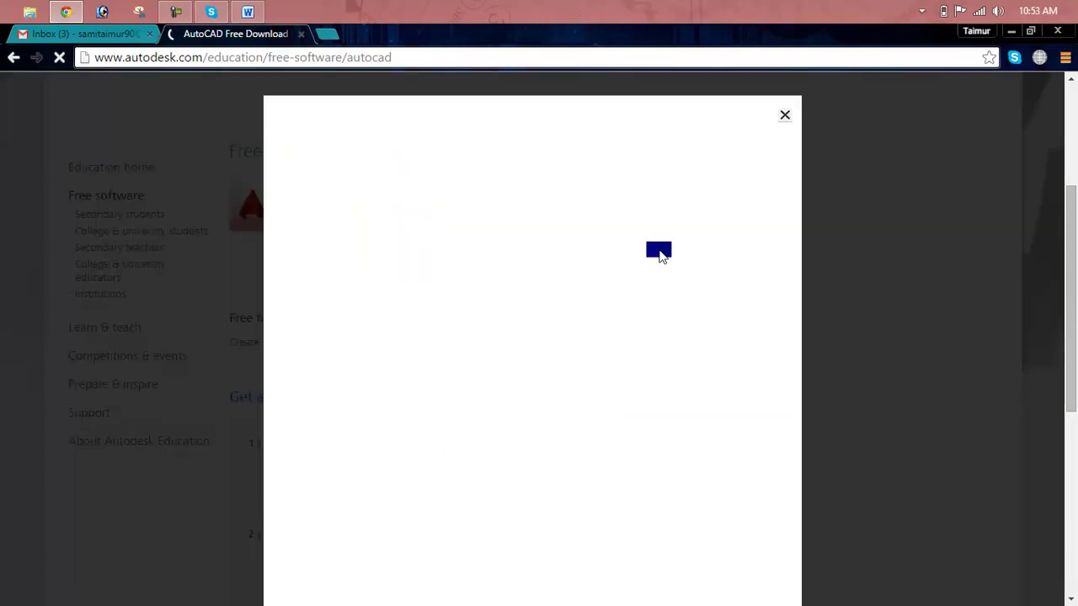
{"action": "left_click", "coordinate": [783, 115]}
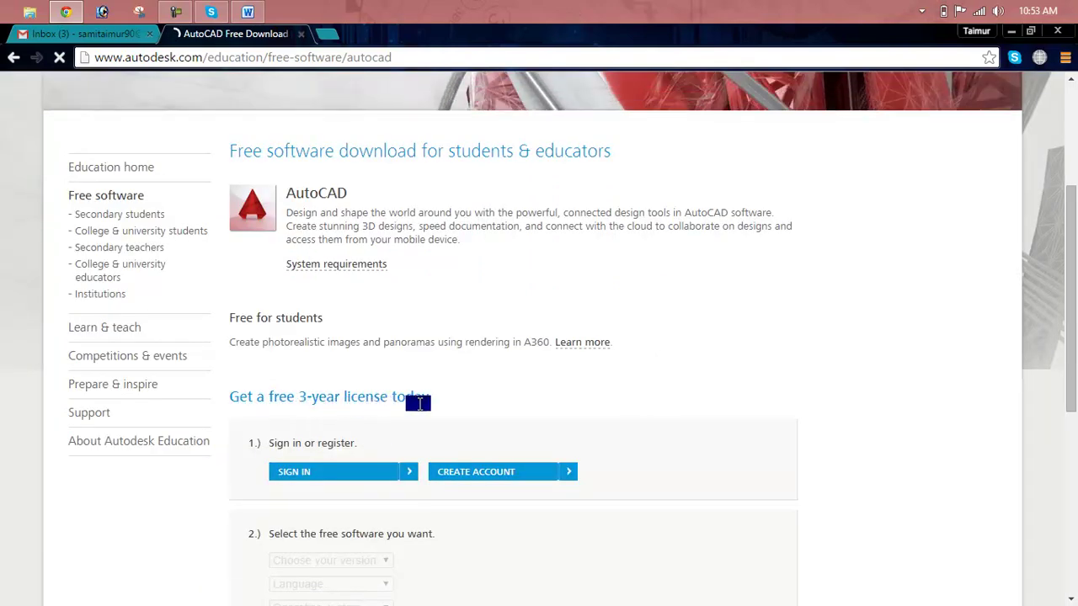
{"action": "left_click", "coordinate": [485, 473]}
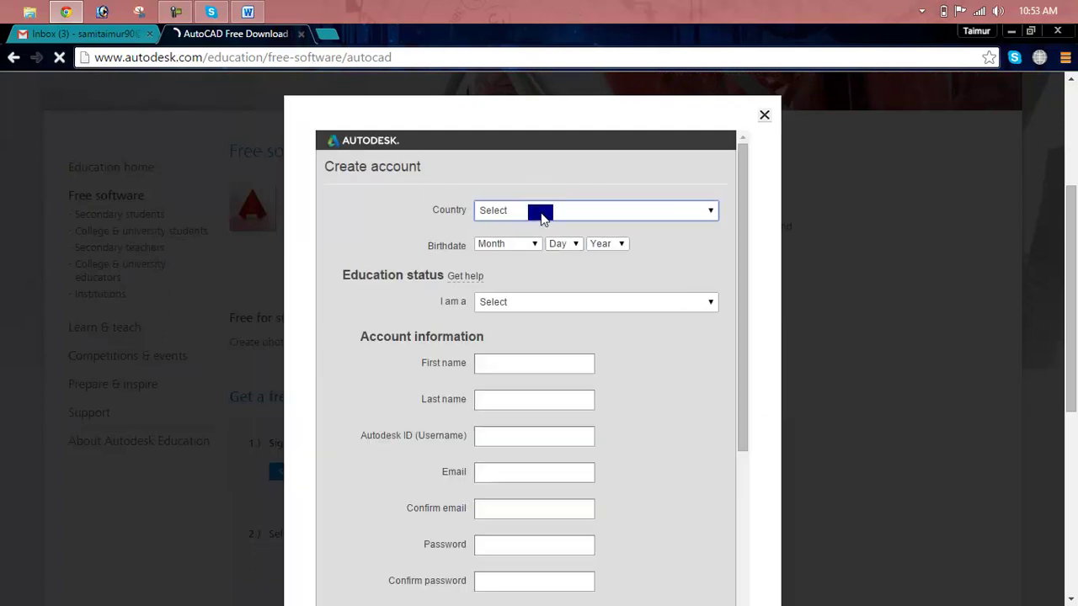
{"action": "left_click", "coordinate": [540, 213]}
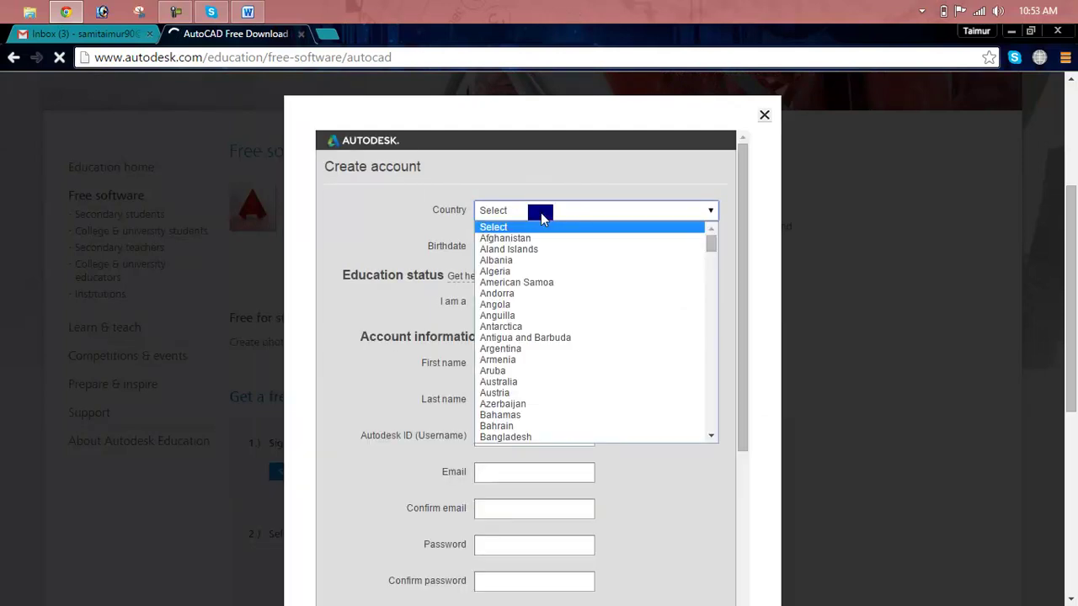
{"action": "key", "text": "p"}
{"action": "key", "text": "Return"}
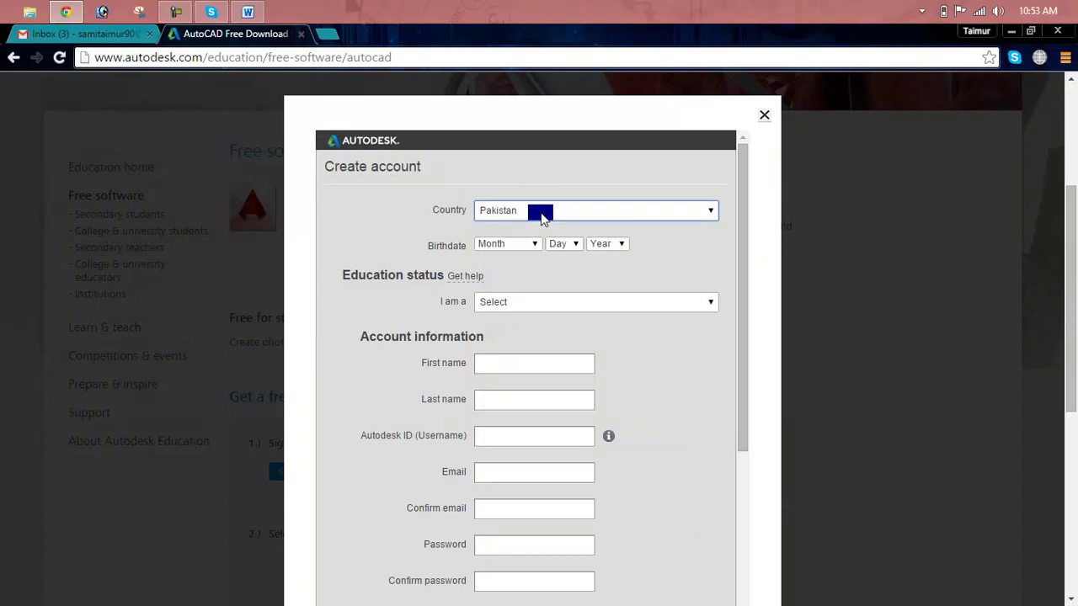
{"action": "left_click", "coordinate": [531, 244]}
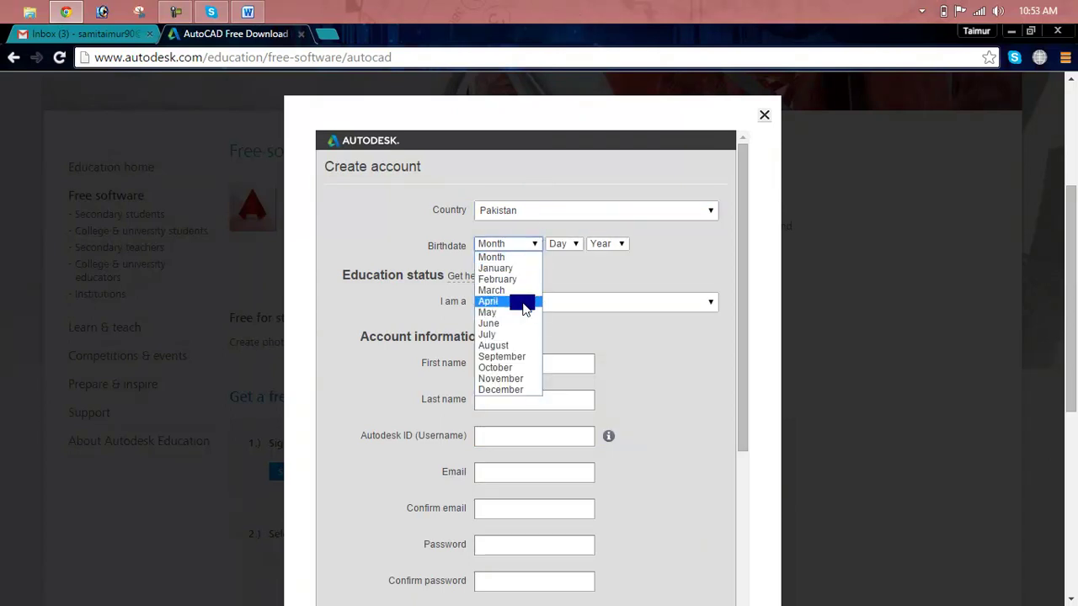
{"action": "left_click", "coordinate": [523, 305]}
{"action": "left_click", "coordinate": [560, 243]}
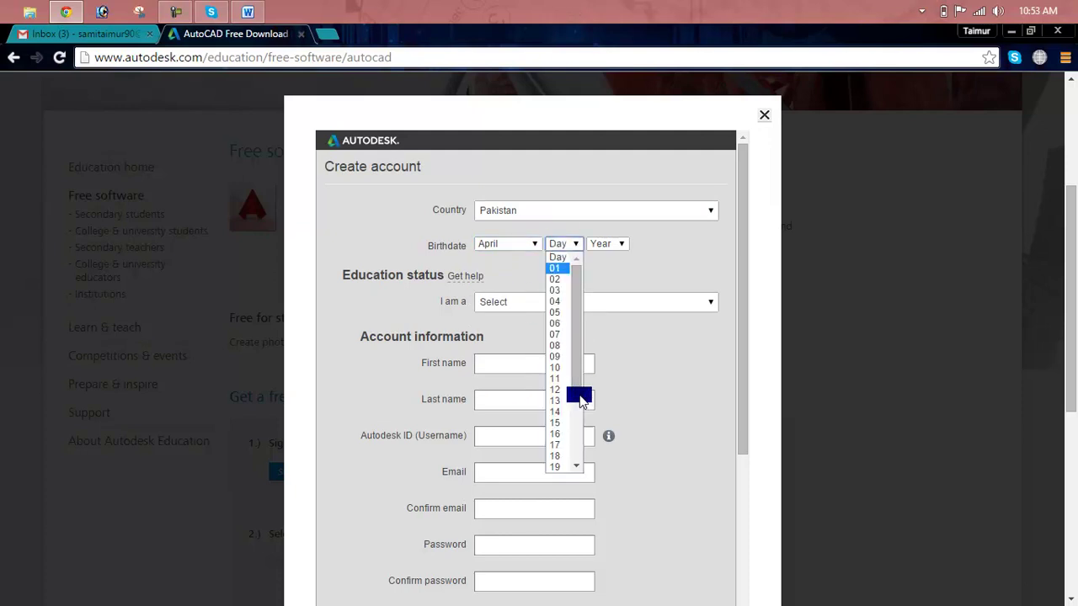
{"action": "scroll", "coordinate": [568, 459], "scroll_direction": "down", "scroll_amount": 1}
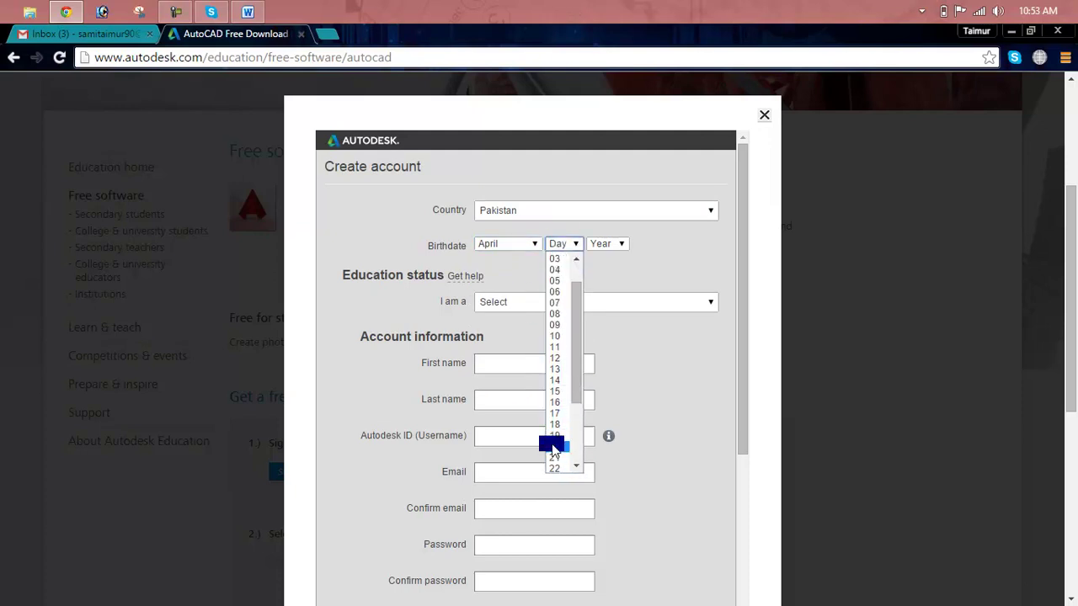
{"action": "left_click", "coordinate": [553, 446]}
{"action": "left_click", "coordinate": [620, 243]}
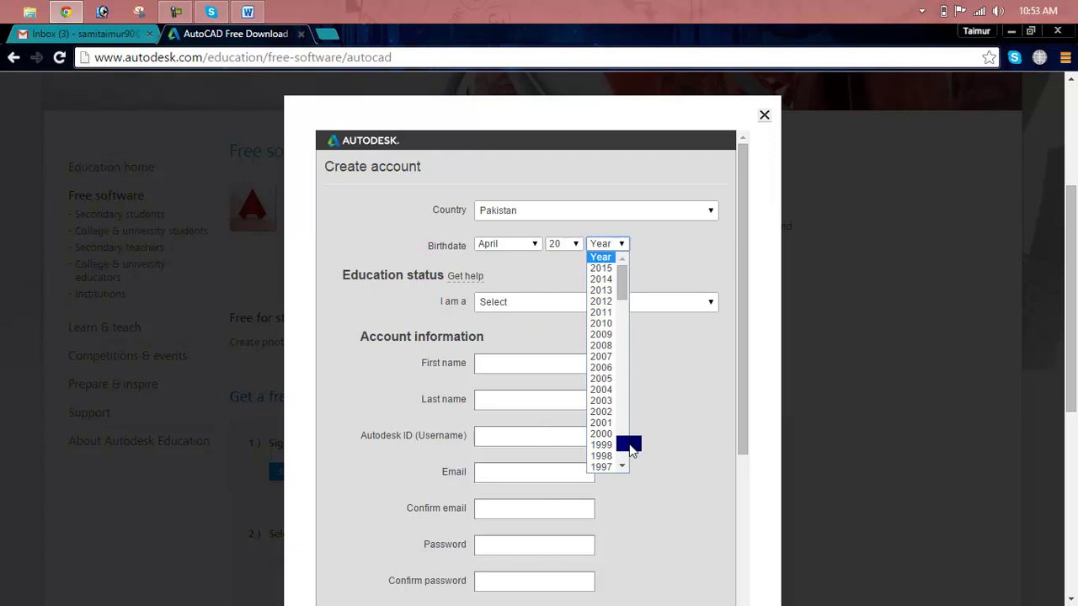
{"action": "left_click", "coordinate": [622, 467]}
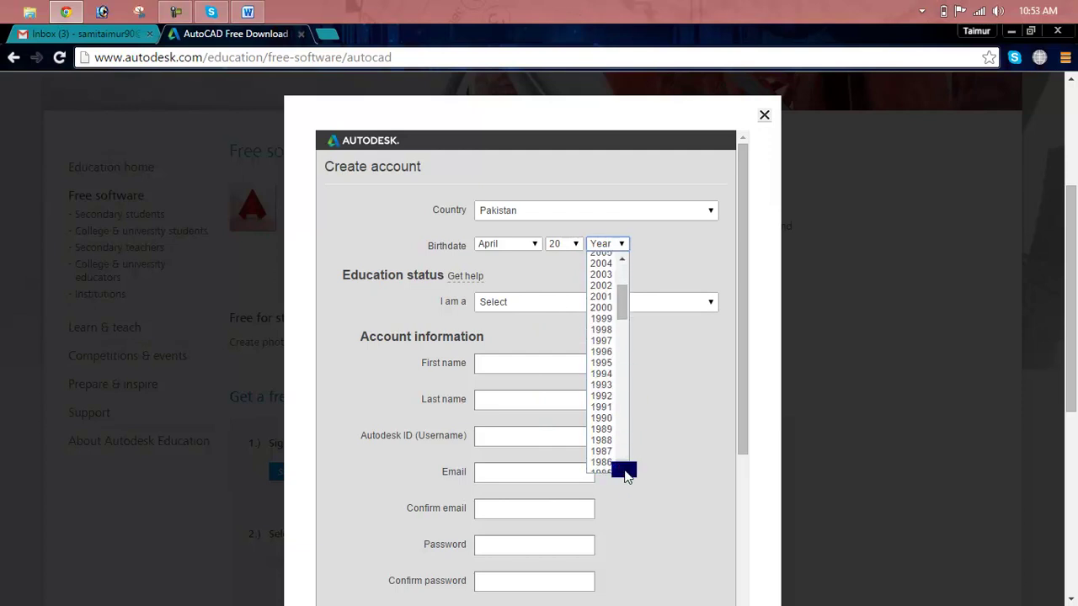
{"action": "left_click", "coordinate": [610, 419]}
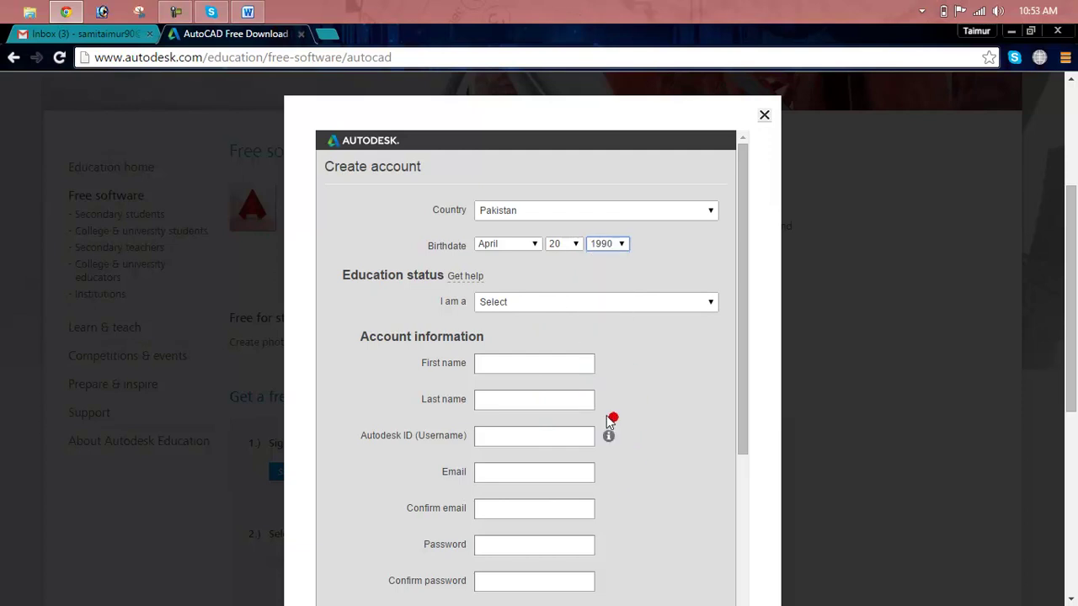
- Set the education status to Student at a College/University
{"action": "left_click", "coordinate": [571, 299]}
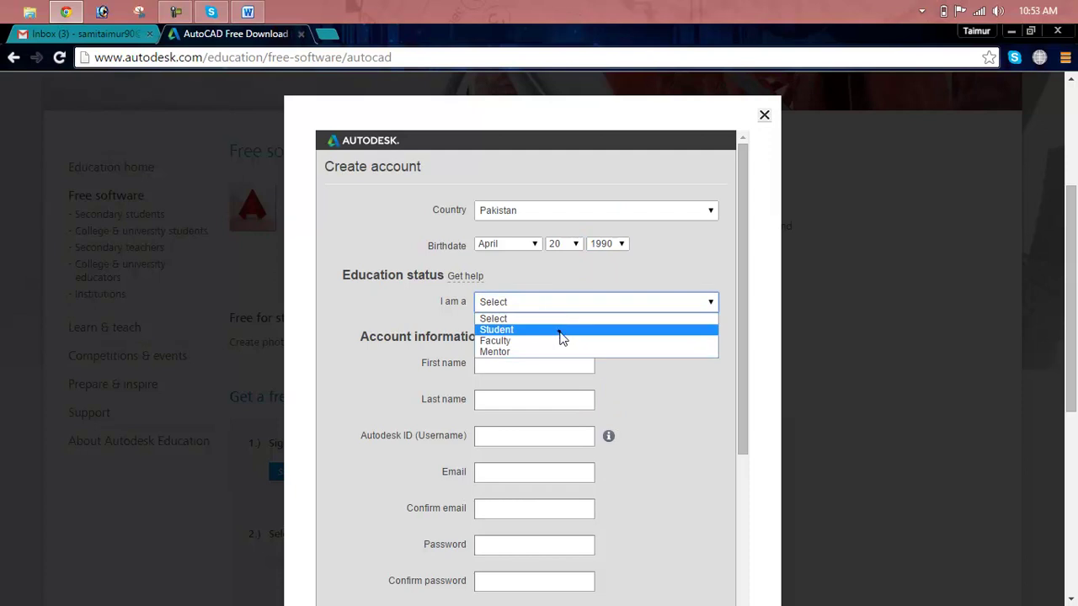
{"action": "left_click", "coordinate": [560, 330]}
{"action": "left_click", "coordinate": [541, 341]}
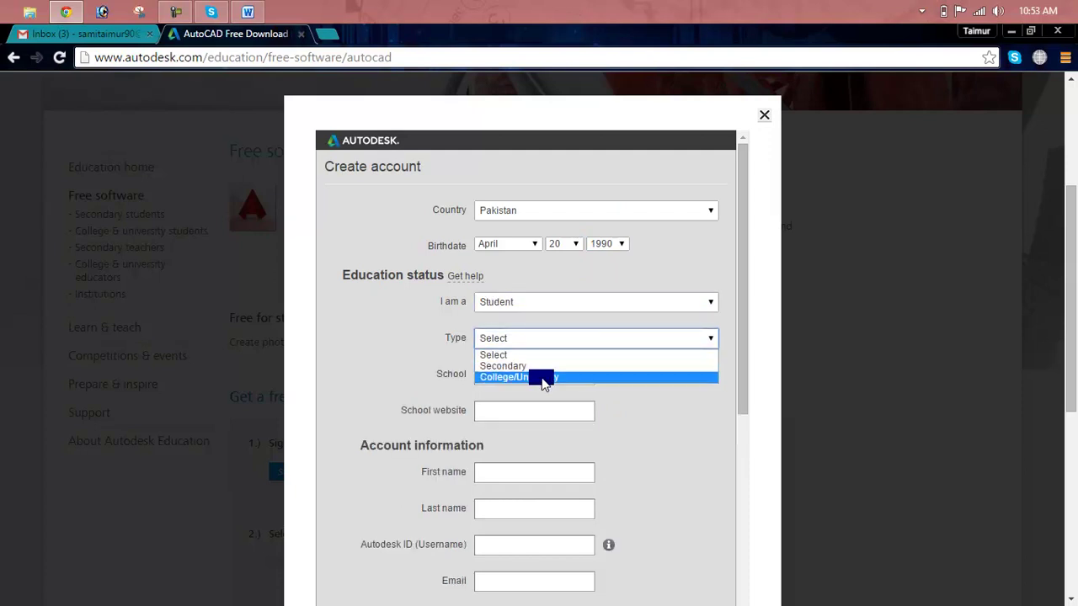
{"action": "left_click", "coordinate": [543, 378]}
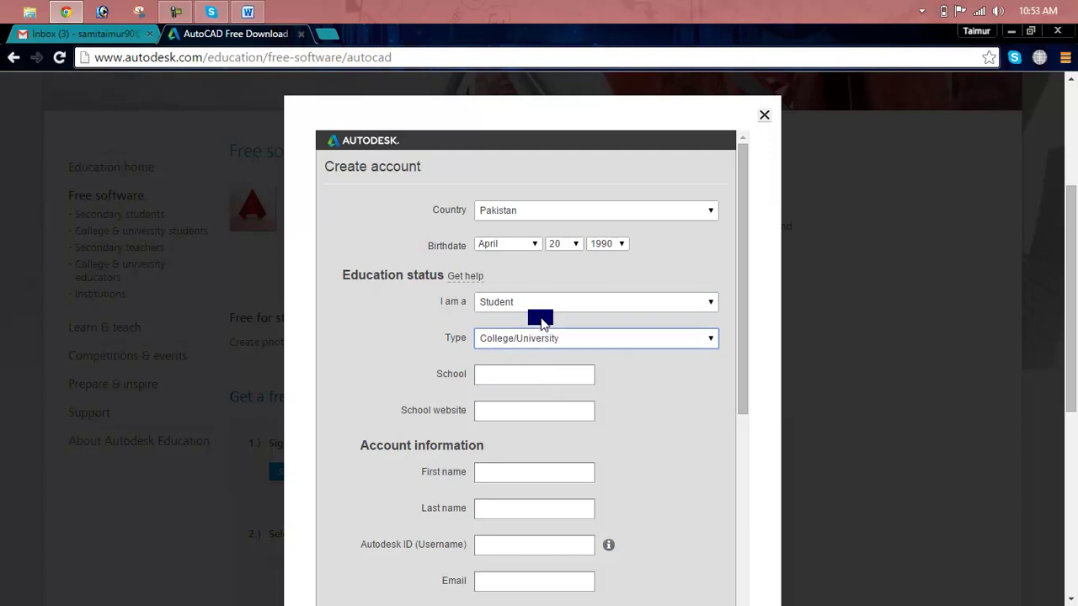
{"action": "scroll", "coordinate": [551, 328], "scroll_direction": "down", "scroll_amount": 2}
{"action": "scroll", "coordinate": [547, 295], "scroll_direction": "up", "scroll_amount": 1}
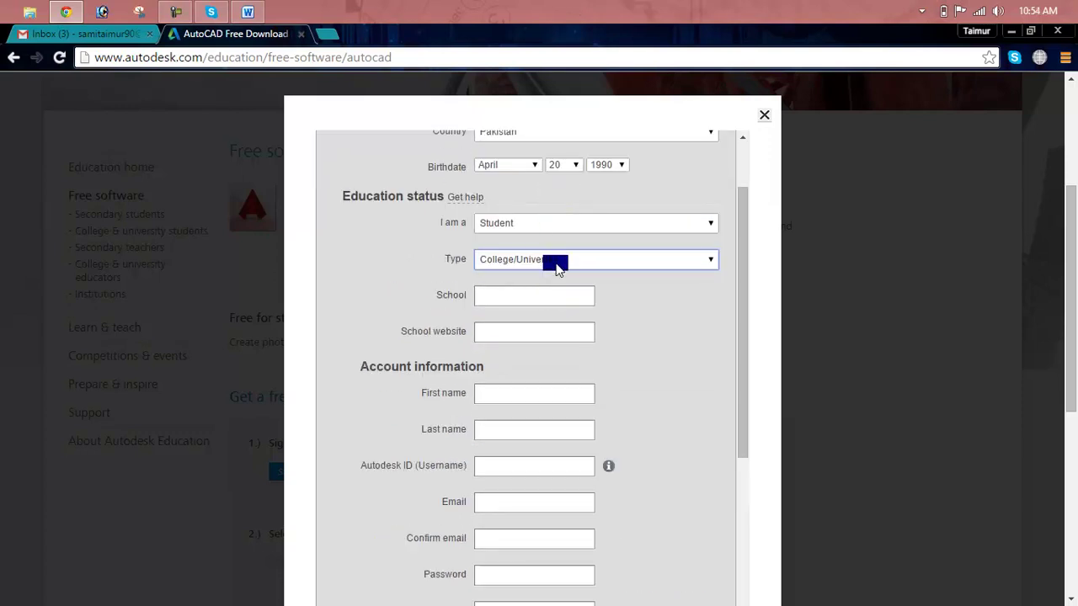
{"action": "left_click", "coordinate": [519, 297]}
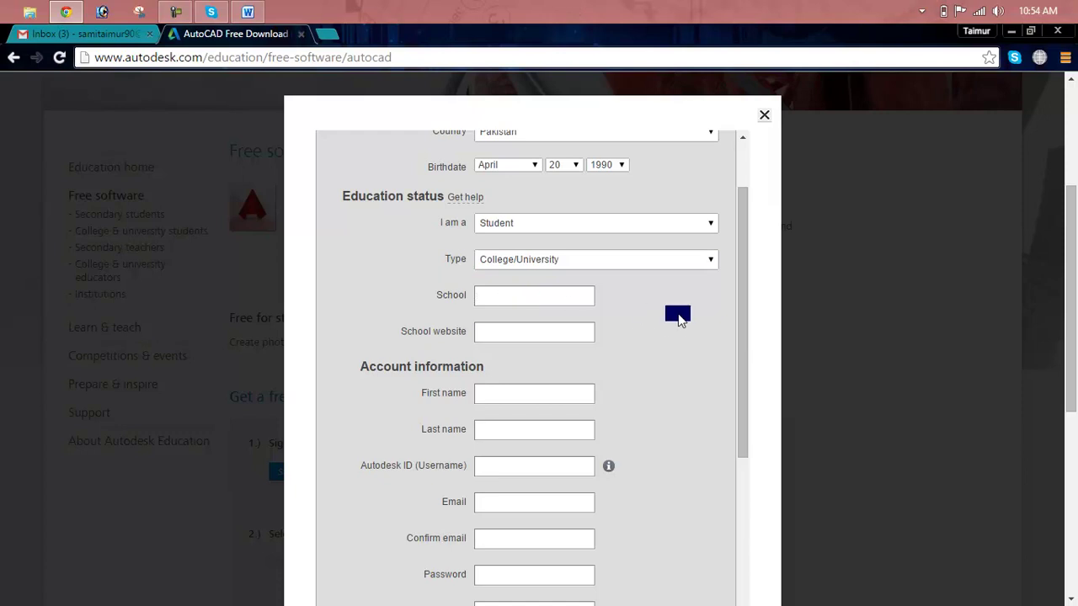
{"action": "type", "text": "Comvaw"}
{"action": "key", "text": "BackSpace"}
{"action": "key", "text": "BackSpace"}
{"action": "key", "text": "BackSpace"}
{"action": "key", "text": "BackSpace"}
{"action": "key", "text": "BackSpace"}
{"action": "key", "text": "BackSpace"}
{"action": "type", "text": "suit"}
{"action": "type", "text": " university"}
{"action": "type", "text": "www"}
{"action": "type", "text": ".suit"}
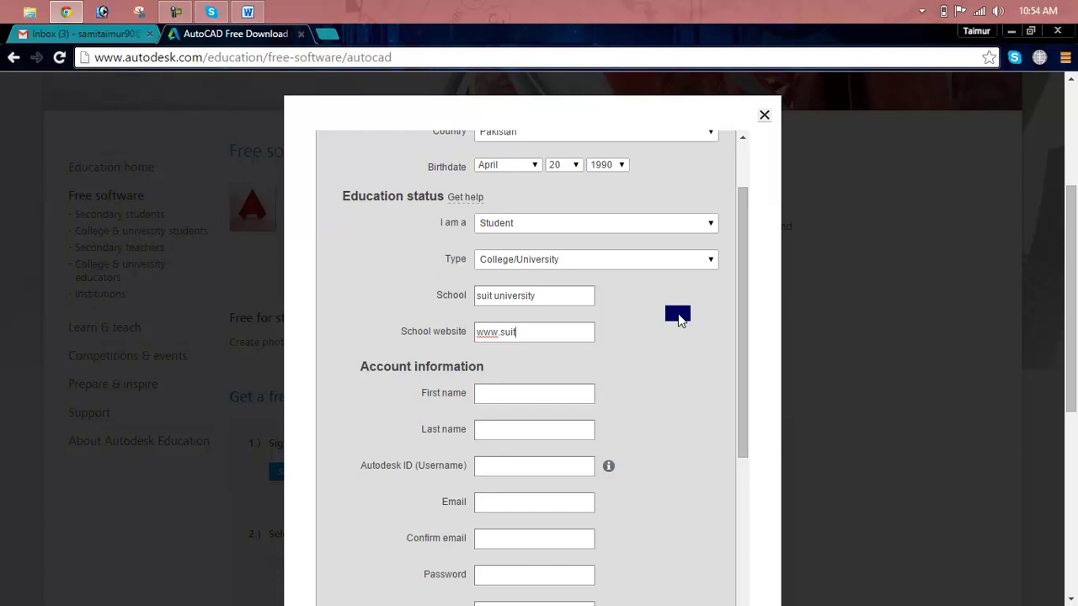
{"action": "type", "text": "o"}
{"action": "key", "text": "BackSpace"}
{"action": "type", "text": ".org"}
{"action": "type", "text": ".com"}
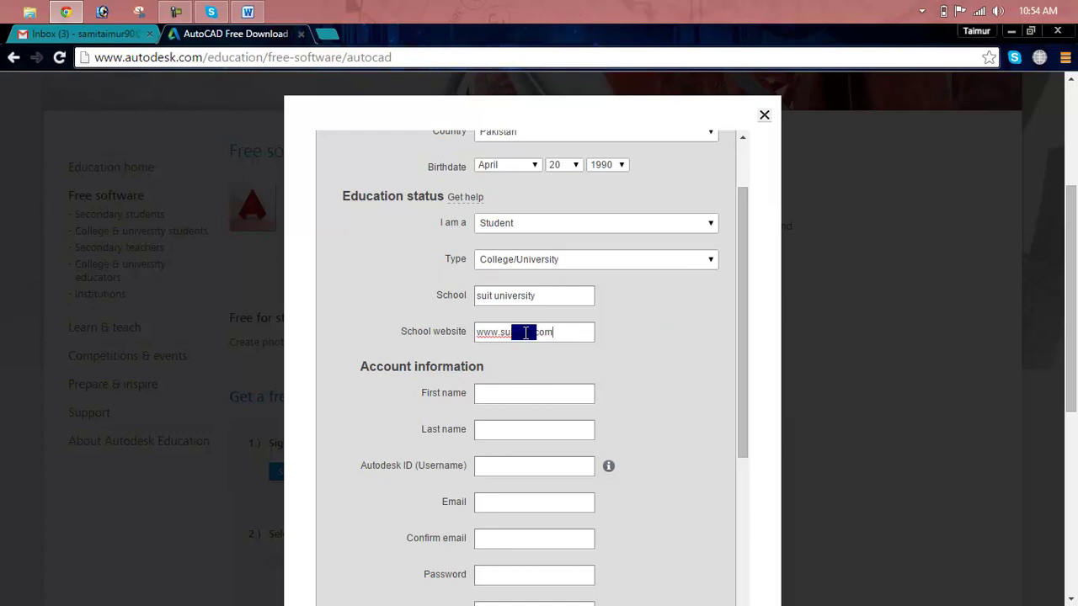
{"action": "left_click", "coordinate": [552, 393]}
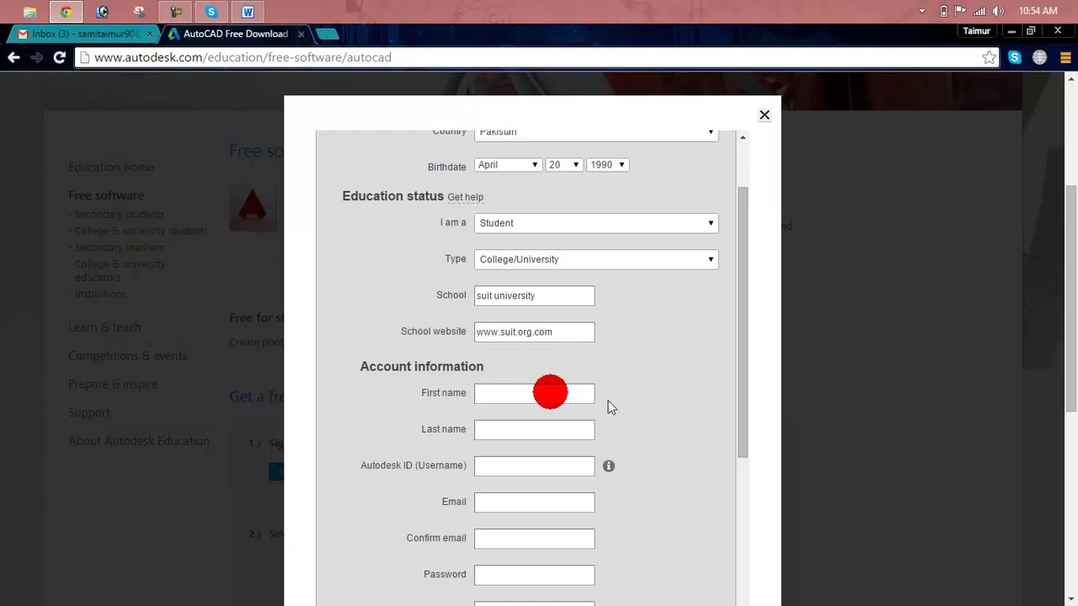
- Enter the user's first and last name in the Autodesk account form, correcting the first name
{"action": "scroll", "coordinate": [581, 396], "scroll_direction": "down", "scroll_amount": 1}
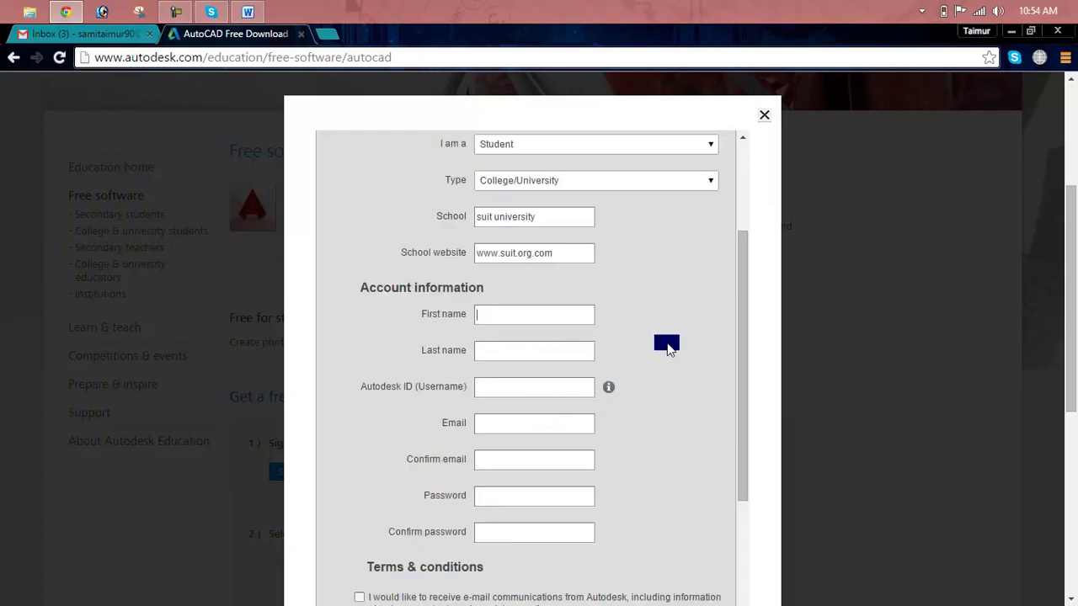
{"action": "type", "text": "taimur"}
{"action": "key", "text": "ctrl+a"}
{"action": "key", "text": "Tab"}
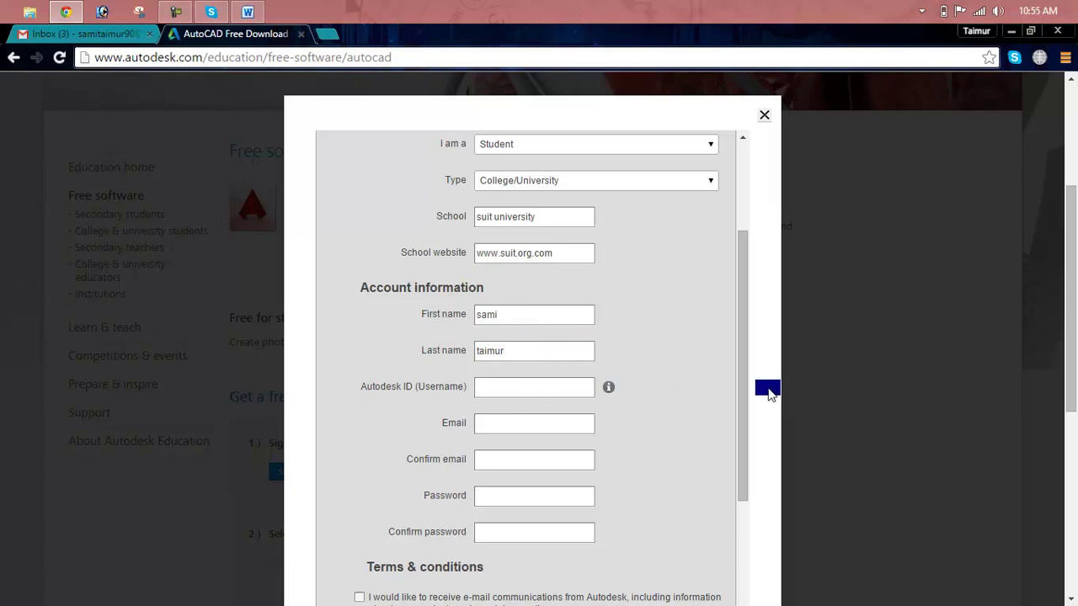
{"action": "type", "text": "taimur"}
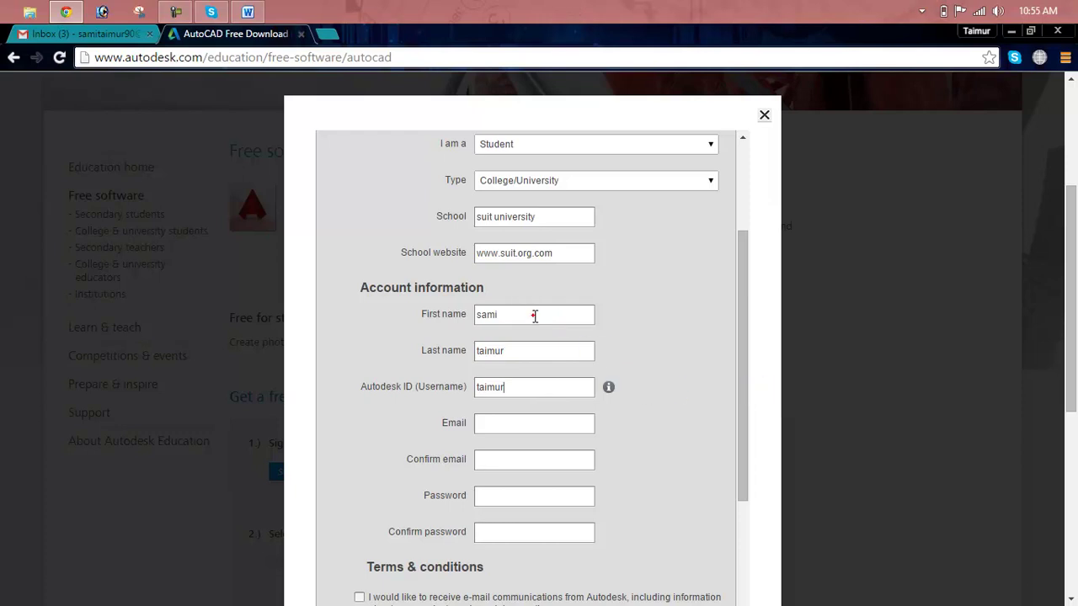
{"action": "left_click_drag", "start_coordinate": [533, 314], "coordinate": [452, 322]}
{"action": "key", "text": "BackSpace"}
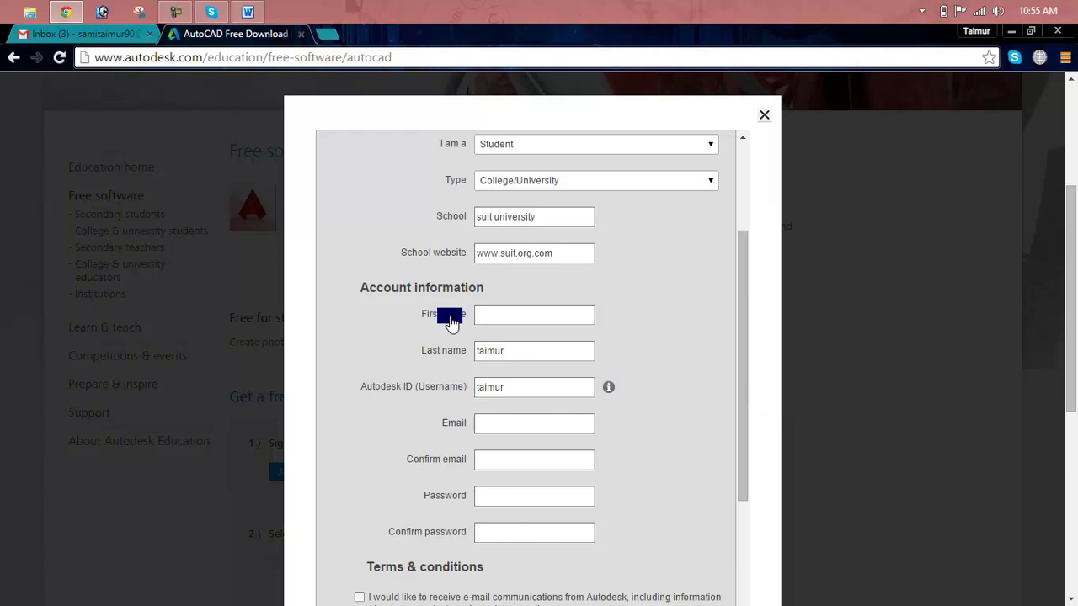
{"action": "type", "text": "taimur"}
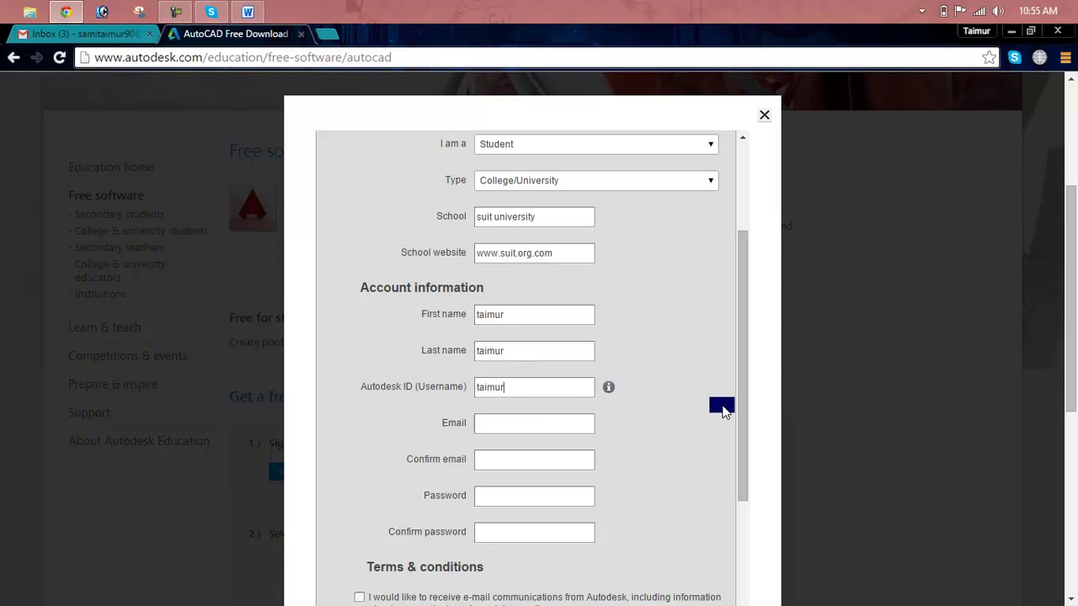
- Fill in the Autodesk ID, the e-mail address and its confirmation, and a password
{"action": "type", "text": "pervez"}
{"action": "type", "text": "123"}
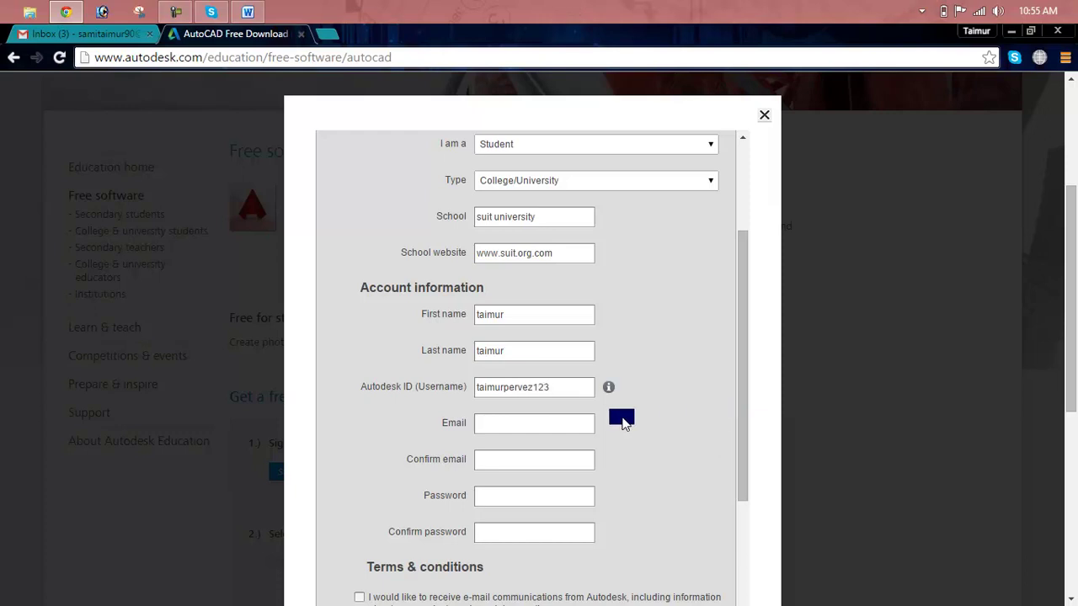
{"action": "left_click", "coordinate": [563, 428]}
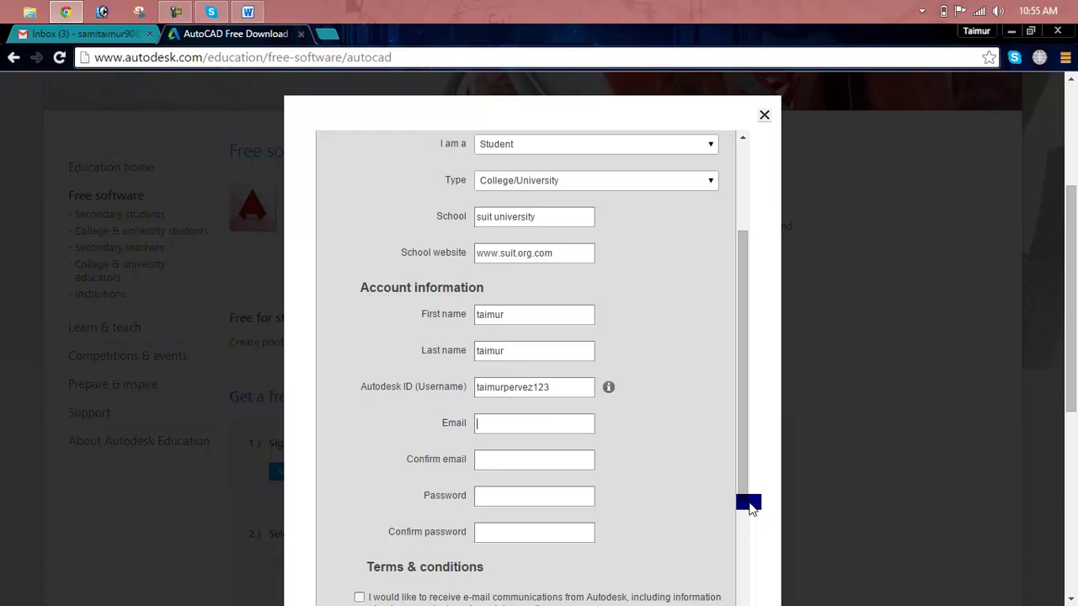
{"action": "left_click", "coordinate": [552, 459]}
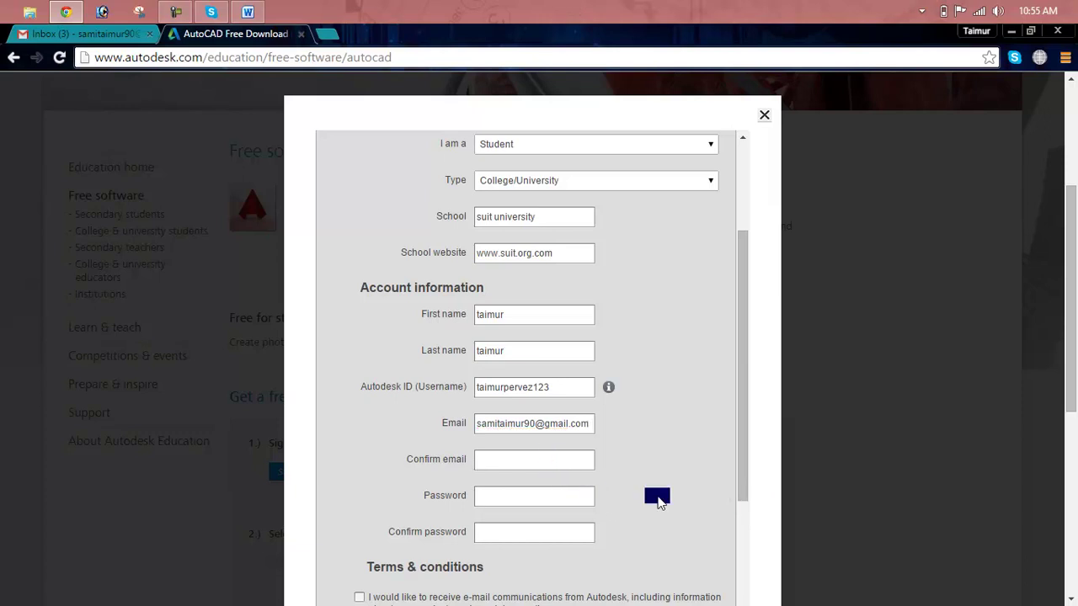
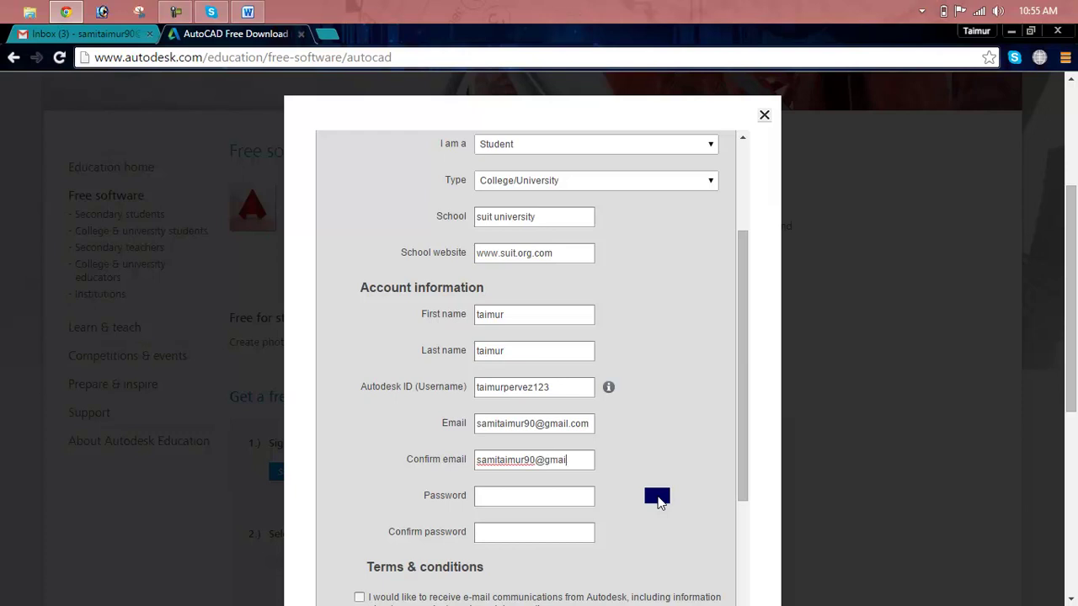
{"action": "key", "text": "Tab"}
- Retype the account password and enter the matching password confirmation
{"action": "scroll", "coordinate": [624, 495], "scroll_direction": "down", "scroll_amount": 2}
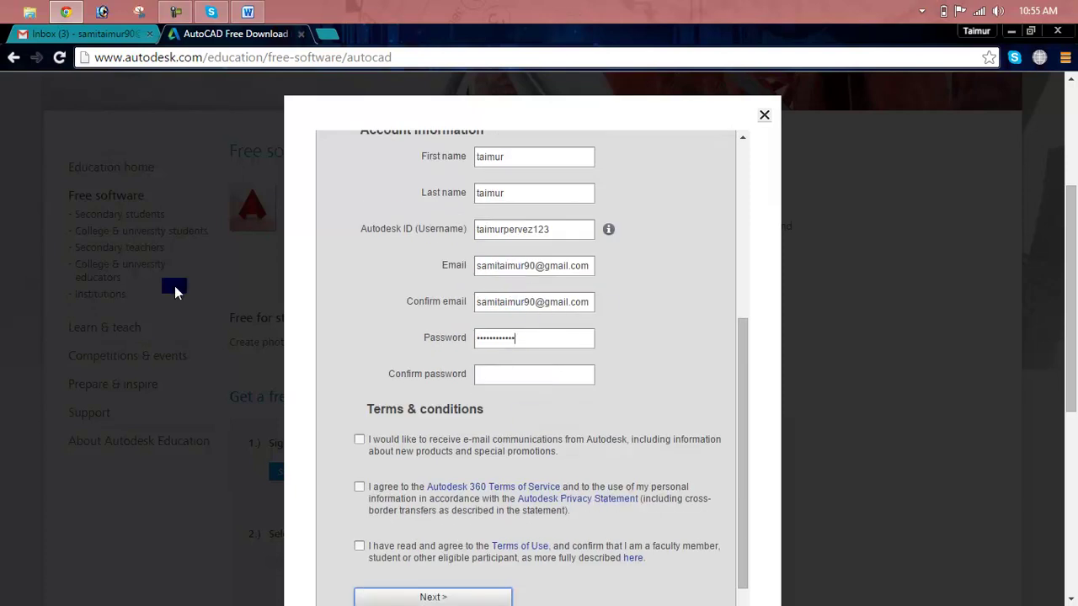
{"action": "left_click", "coordinate": [530, 374]}
{"action": "left_click", "coordinate": [712, 413]}
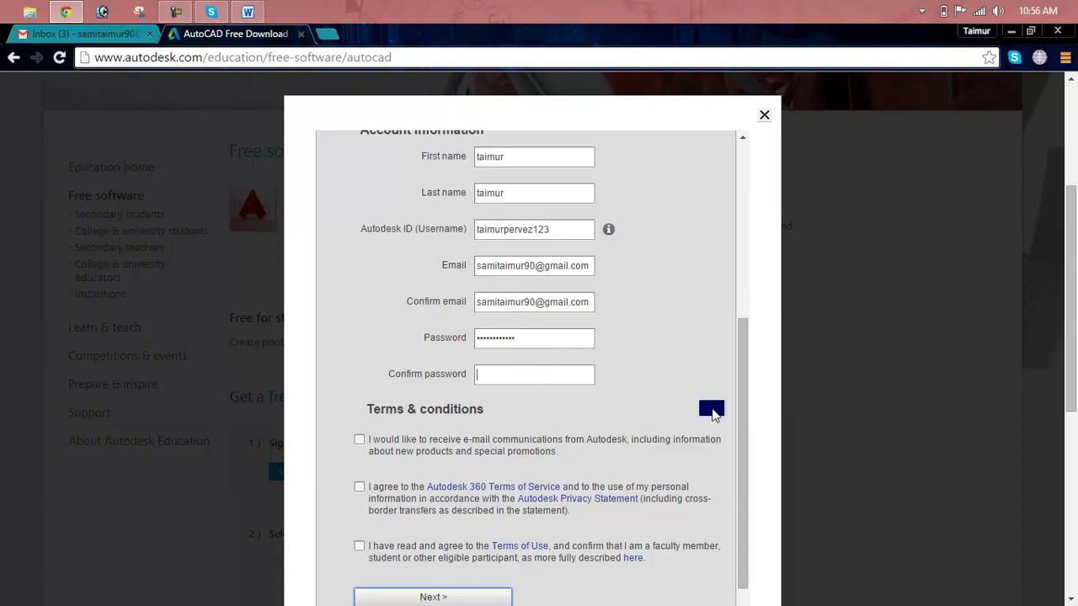
{"action": "type", "text": "****"}
{"action": "key", "text": "BackSpace"}
{"action": "key", "text": "BackSpace"}
{"action": "key", "text": "BackSpace"}
{"action": "key", "text": "BackSpace"}
{"action": "key", "text": "BackSpace"}
{"action": "left_click", "coordinate": [533, 343]}
{"action": "left_click_drag", "start_coordinate": [533, 339], "coordinate": [425, 340]}
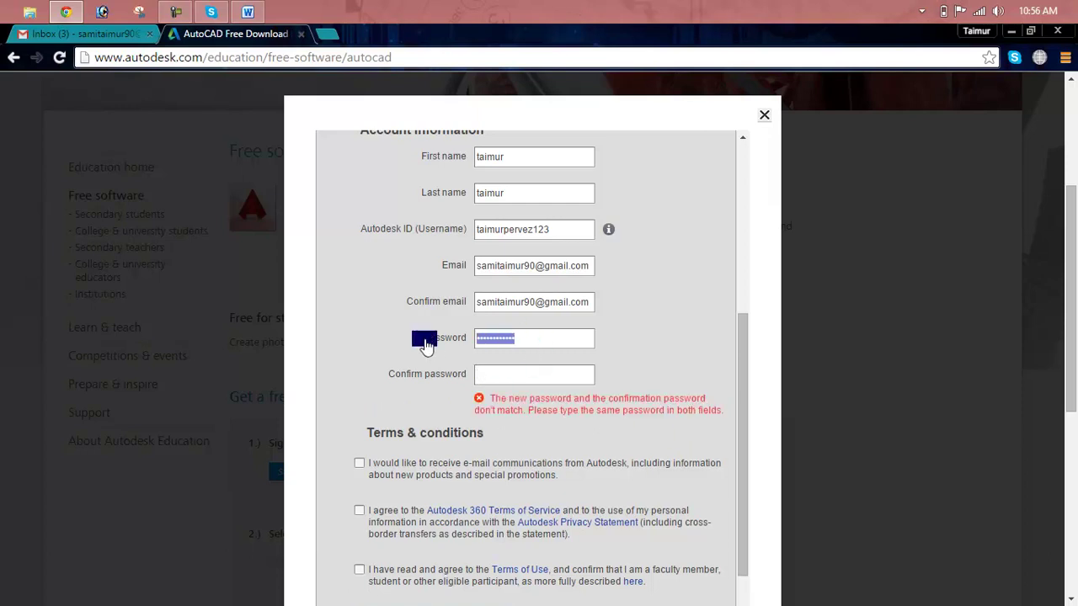
{"action": "type", "text": "*"}
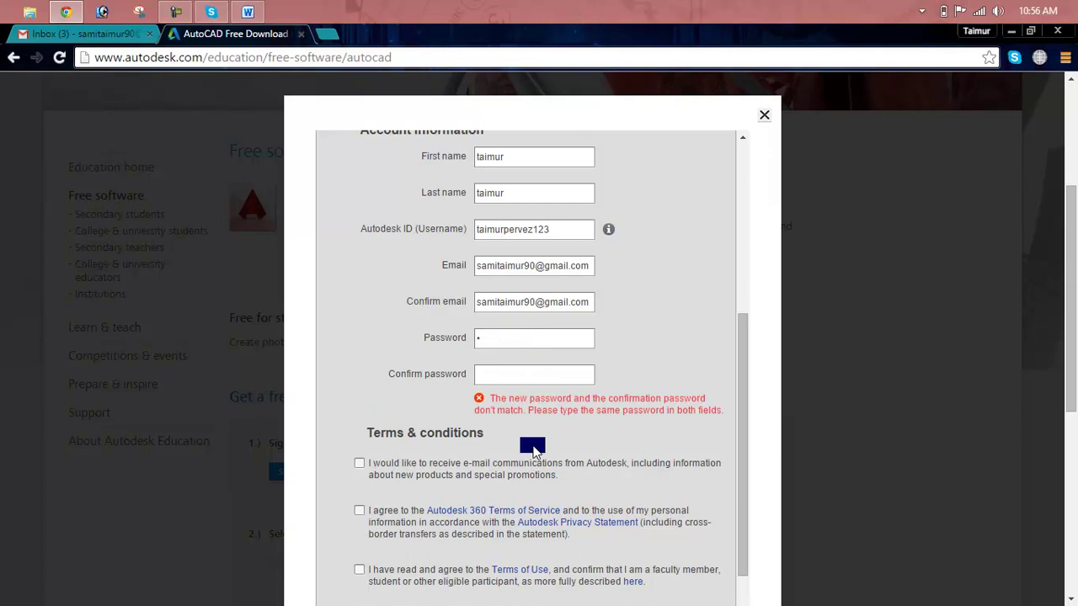
{"action": "type", "text": "*******"}
{"action": "left_click", "coordinate": [510, 377]}
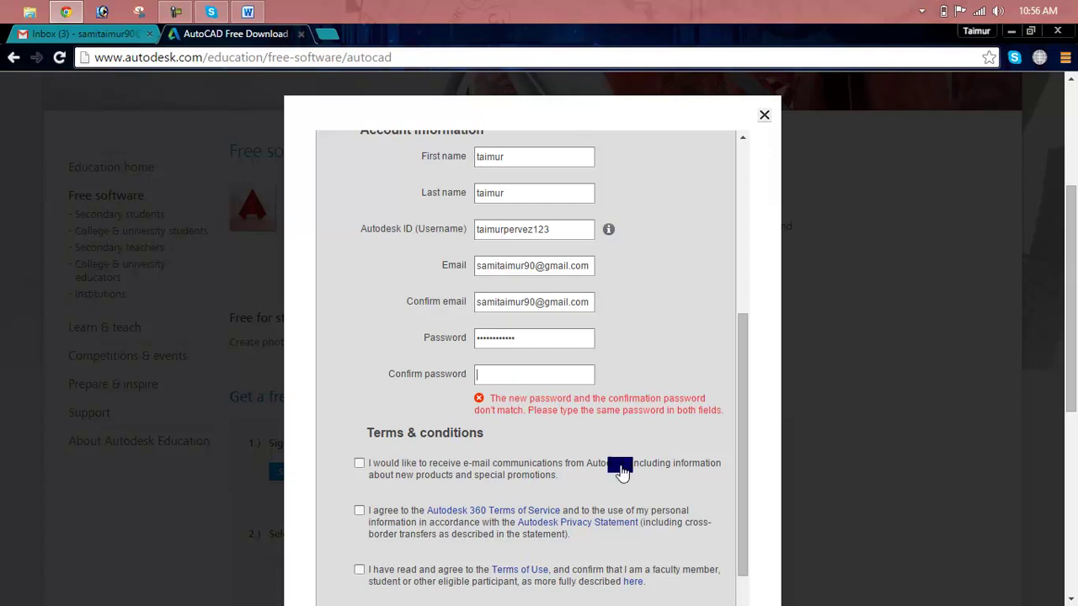
{"action": "type", "text": "**********"}
- Tick the e-mail opt-in, Autodesk 360 Terms of Service and student Terms of Use boxes, then submit
{"action": "scroll", "coordinate": [565, 439], "scroll_direction": "down", "scroll_amount": 2}
{"action": "left_click", "coordinate": [360, 413]}
{"action": "left_click", "coordinate": [359, 468]}
{"action": "left_click", "coordinate": [359, 521]}
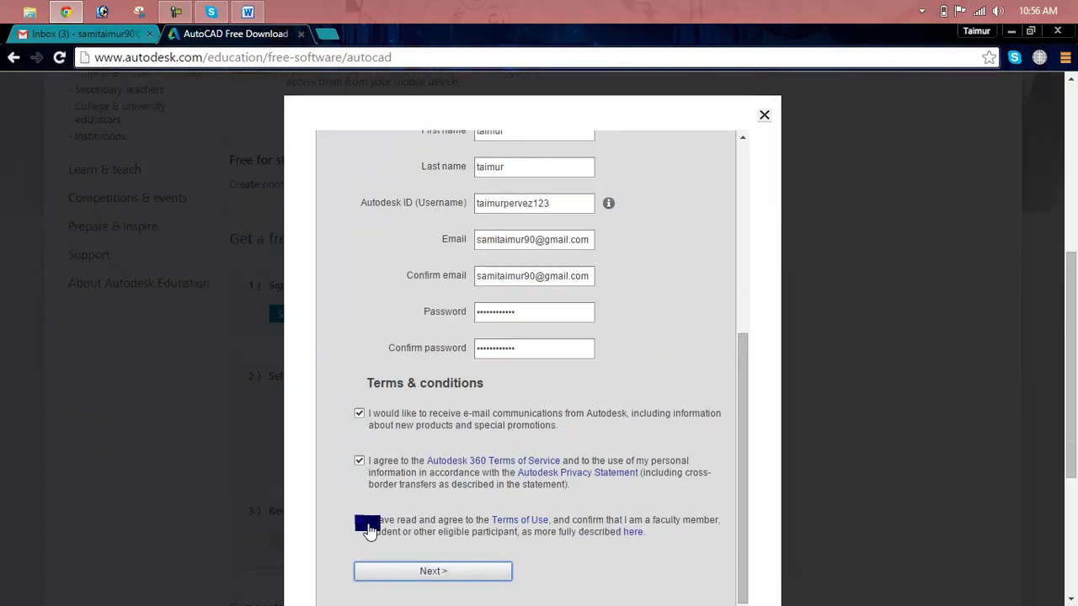
{"action": "left_click", "coordinate": [405, 571]}
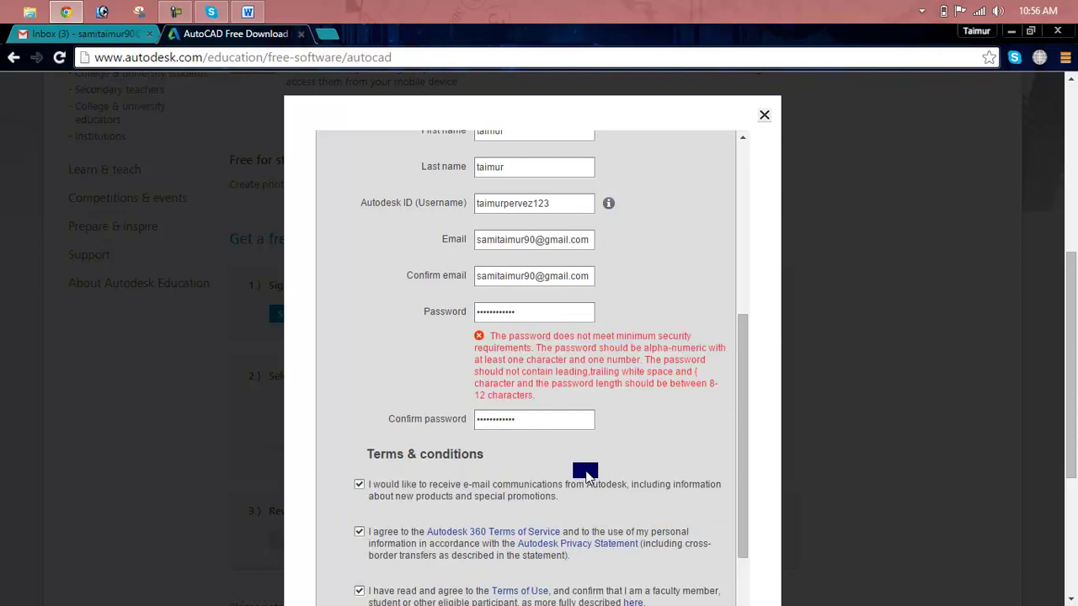
- Keep Student as the education role and College/University as the school type
{"action": "scroll", "coordinate": [581, 472], "scroll_direction": "down", "scroll_amount": 3}
{"action": "scroll", "coordinate": [581, 464], "scroll_direction": "down", "scroll_amount": 2}
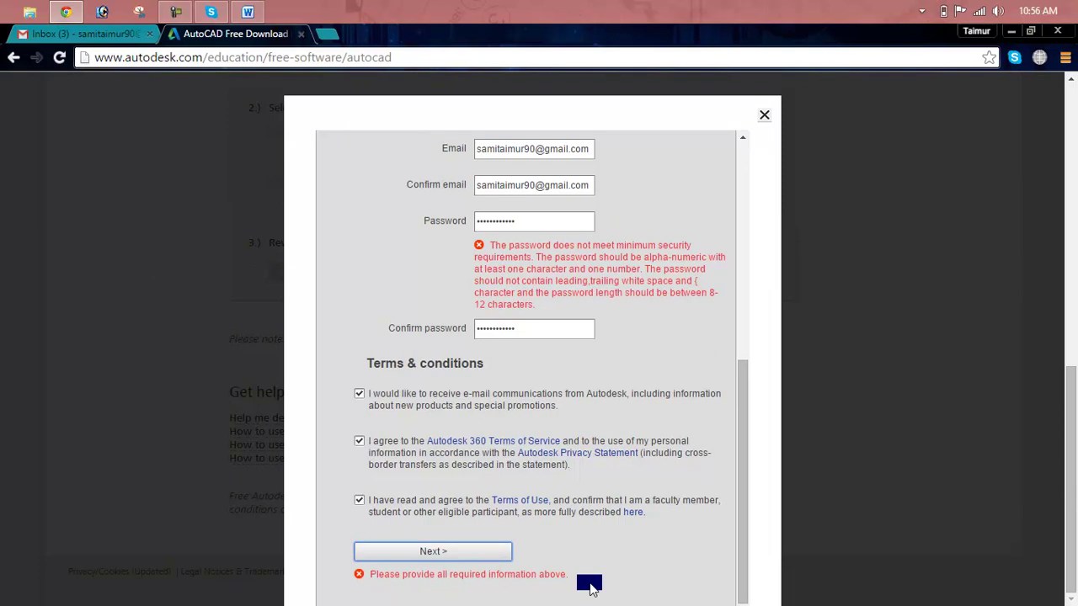
{"action": "scroll", "coordinate": [589, 587], "scroll_direction": "up", "scroll_amount": 2}
{"action": "scroll", "coordinate": [589, 587], "scroll_direction": "up", "scroll_amount": 2}
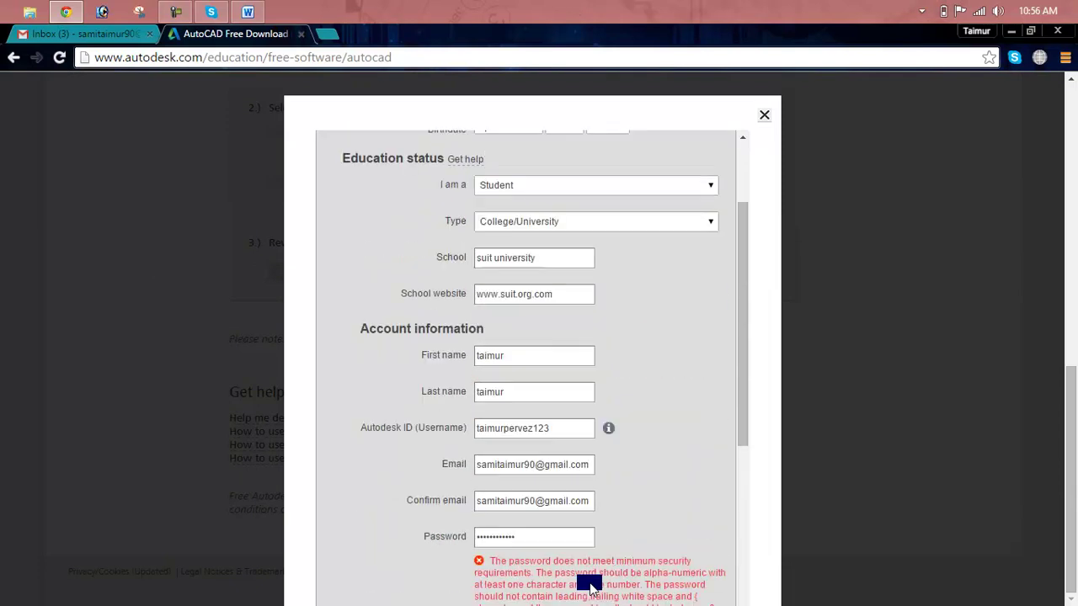
{"action": "scroll", "coordinate": [589, 587], "scroll_direction": "up", "scroll_amount": 1}
{"action": "scroll", "coordinate": [589, 587], "scroll_direction": "up", "scroll_amount": 2}
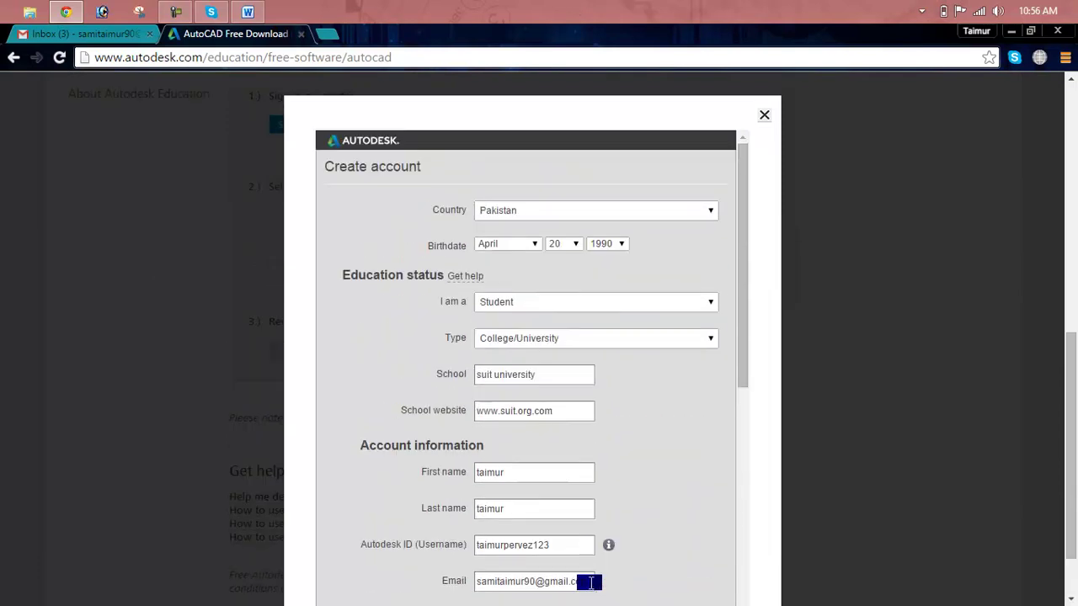
{"action": "left_click", "coordinate": [572, 310]}
{"action": "left_click", "coordinate": [571, 310]}
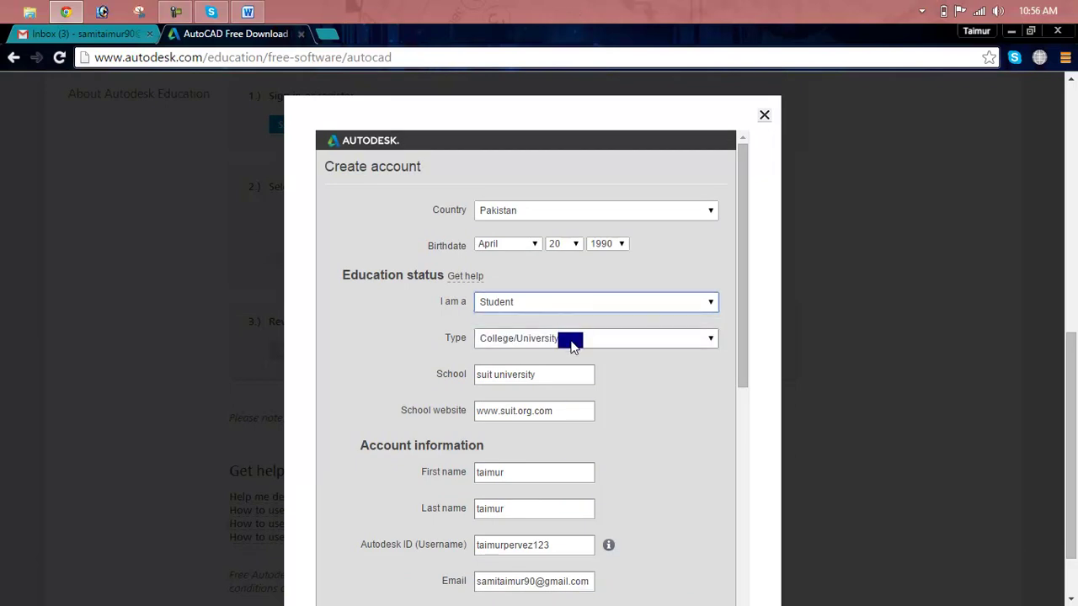
{"action": "left_click", "coordinate": [571, 345]}
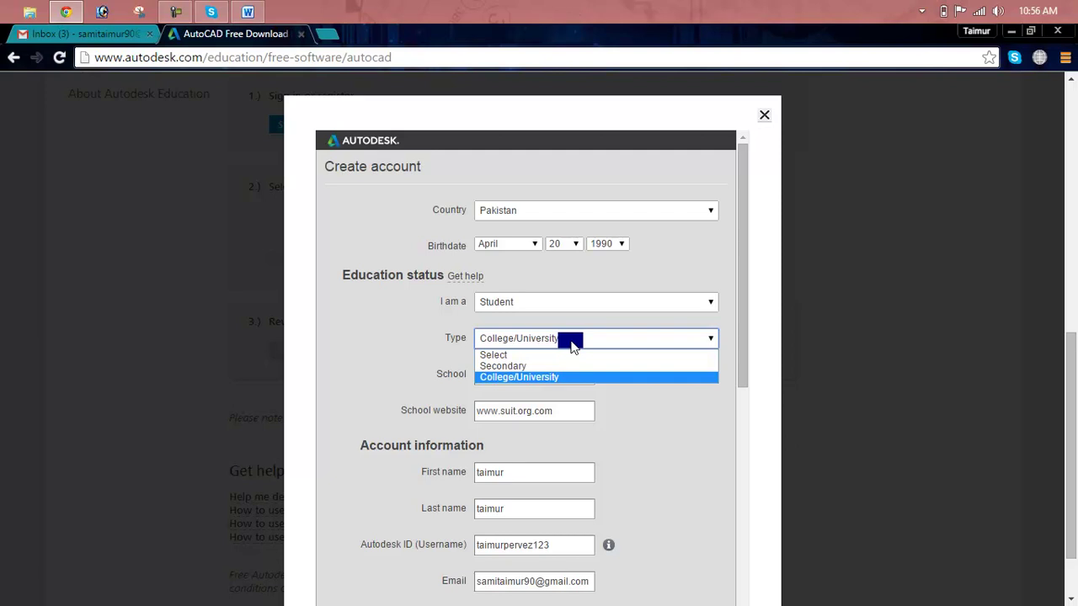
{"action": "left_click", "coordinate": [571, 345]}
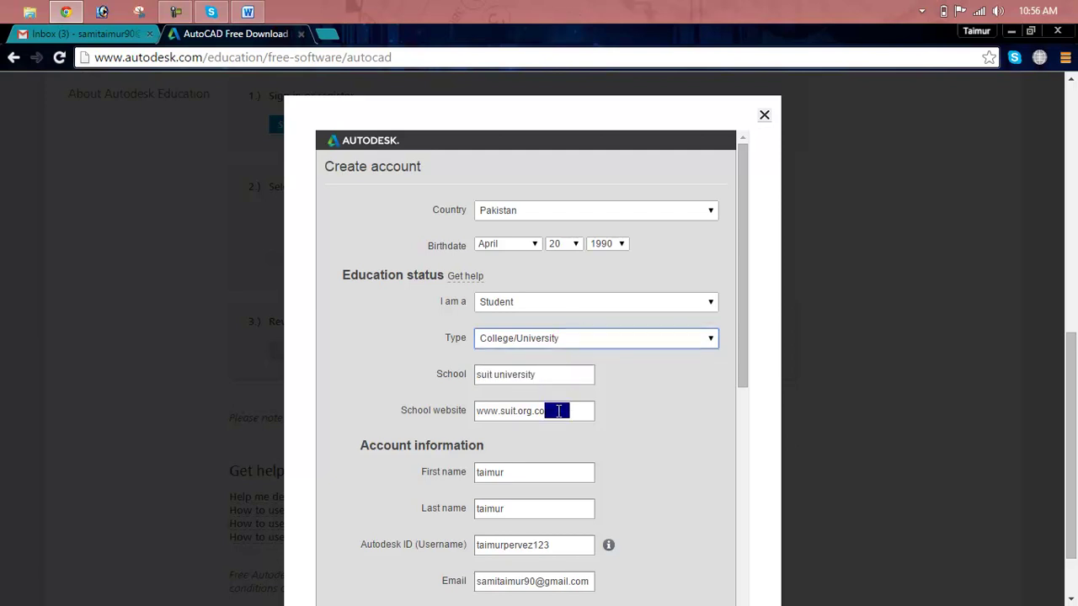
- Delete the trailing digits of the Autodesk ID and resubmit the form
{"action": "scroll", "coordinate": [558, 410], "scroll_direction": "down", "scroll_amount": 2}
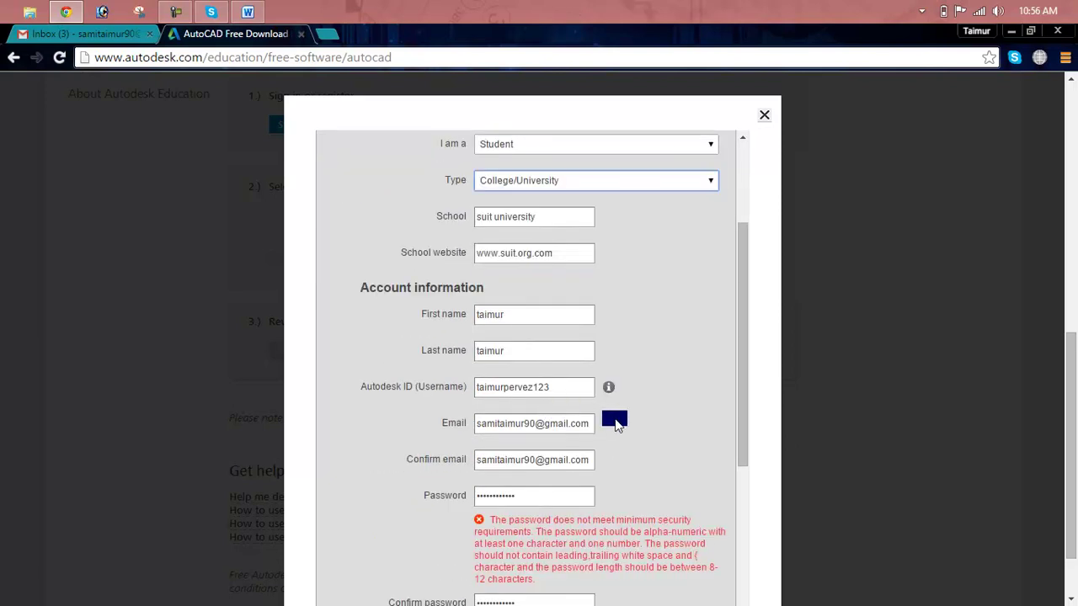
{"action": "left_click", "coordinate": [563, 383]}
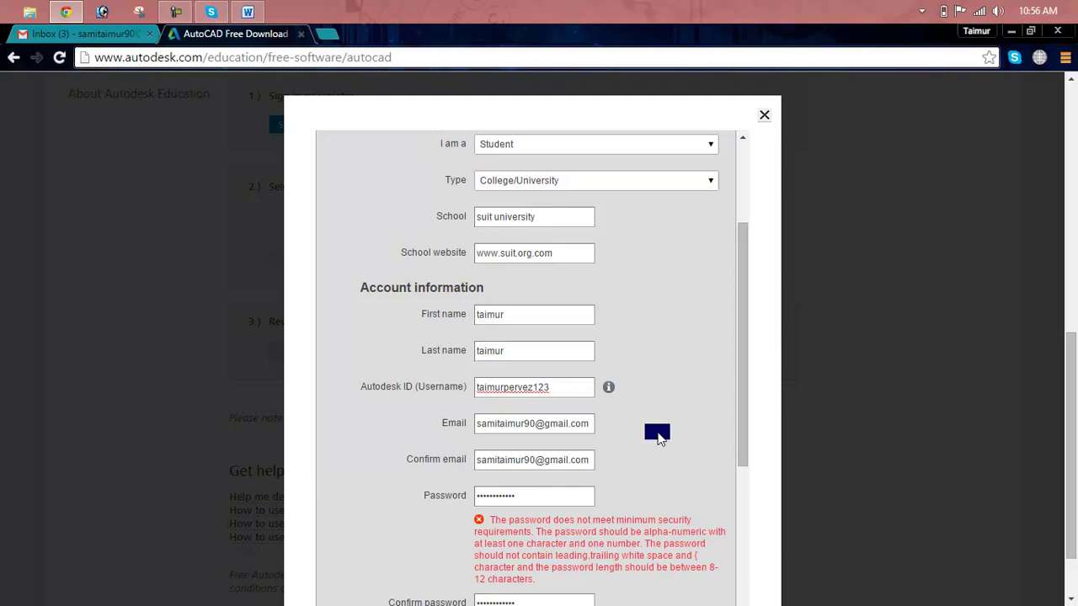
{"action": "key", "text": "BackSpace"}
{"action": "key", "text": "BackSpace"}
{"action": "key", "text": "BackSpace"}
{"action": "scroll", "coordinate": [658, 437], "scroll_direction": "down", "scroll_amount": 3}
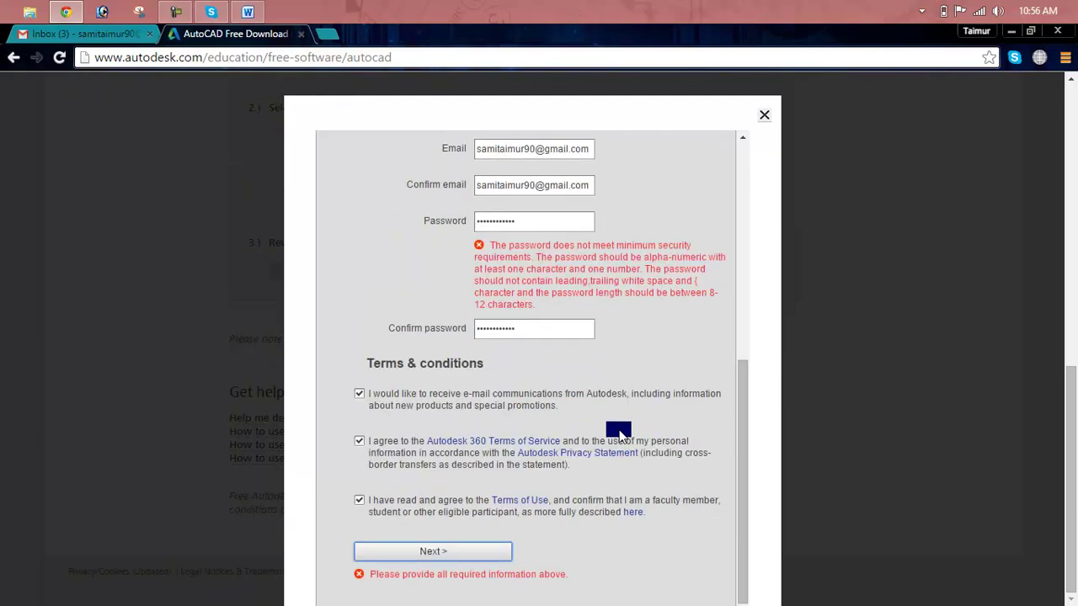
{"action": "left_click", "coordinate": [446, 549]}
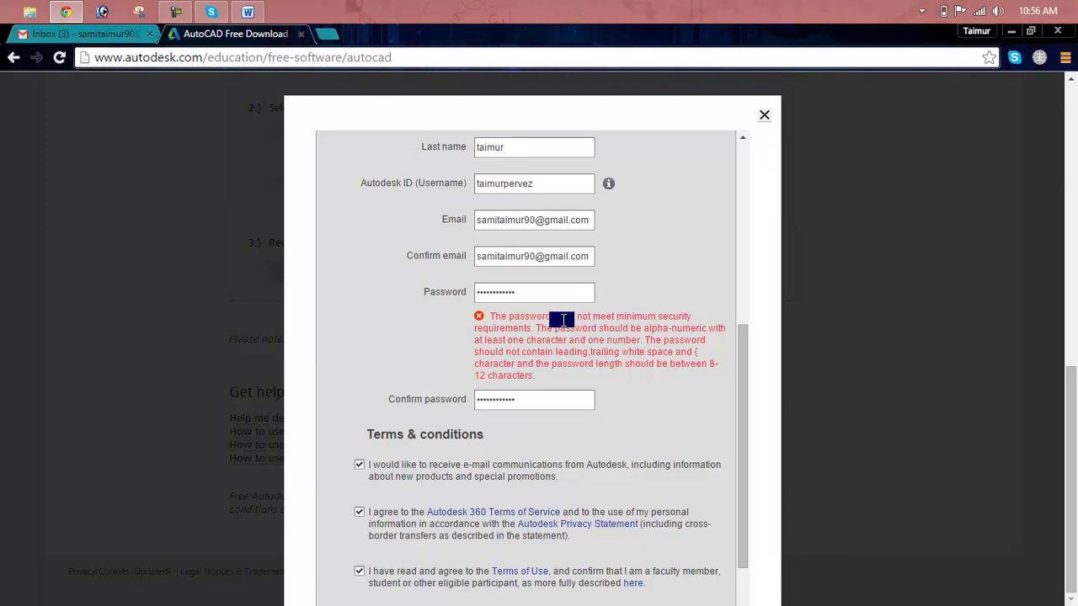
- Clear both password fields and change the ending of the Autodesk ID
{"action": "left_click_drag", "start_coordinate": [532, 290], "coordinate": [459, 296]}
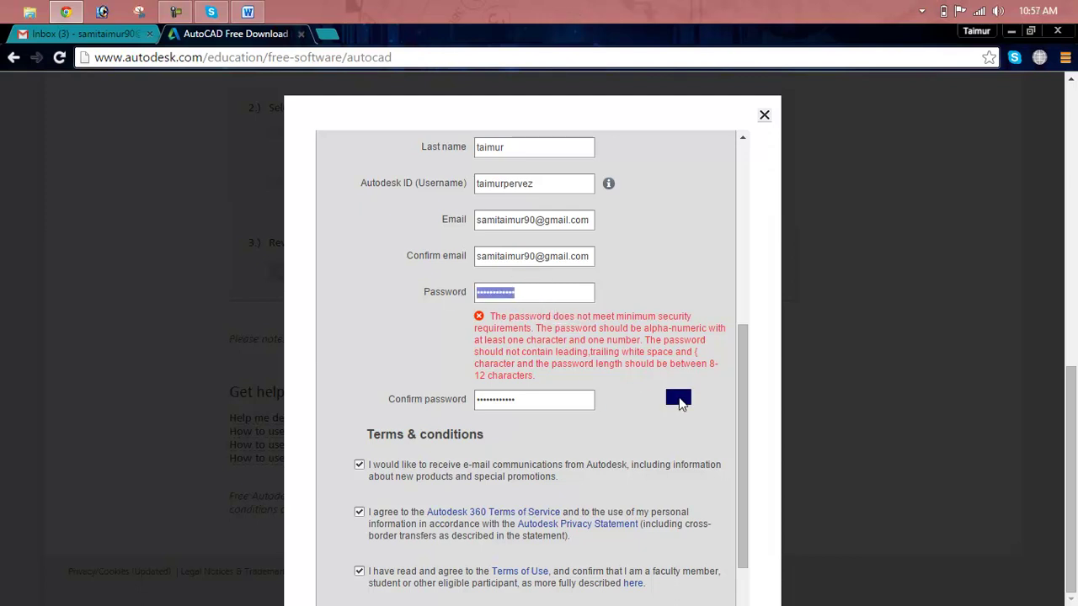
{"action": "key", "text": "BackSpace"}
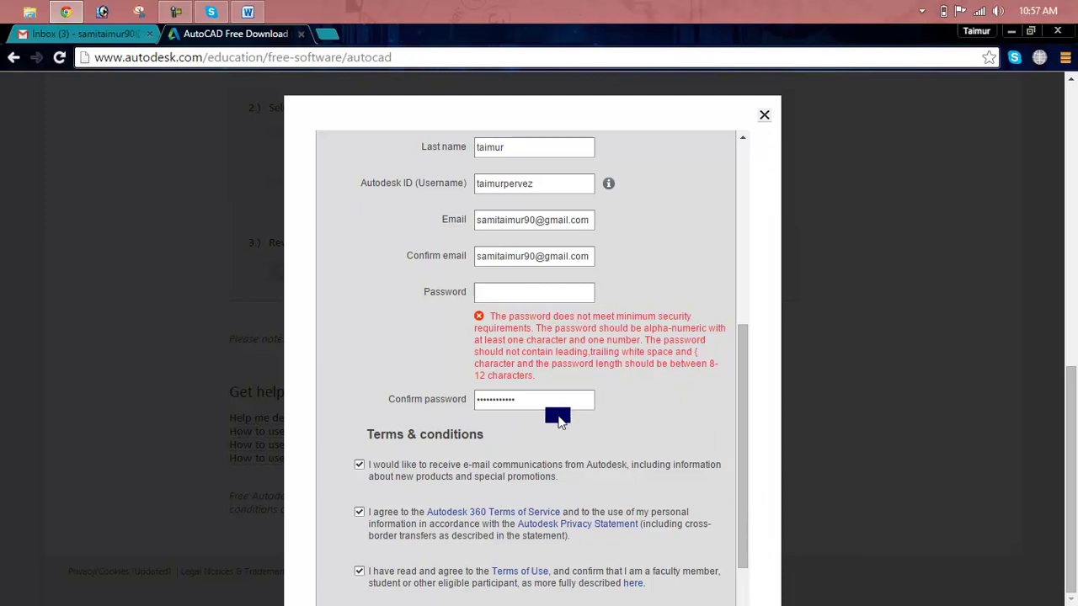
{"action": "left_click_drag", "start_coordinate": [510, 401], "coordinate": [404, 410]}
{"action": "key", "text": "BackSpace"}
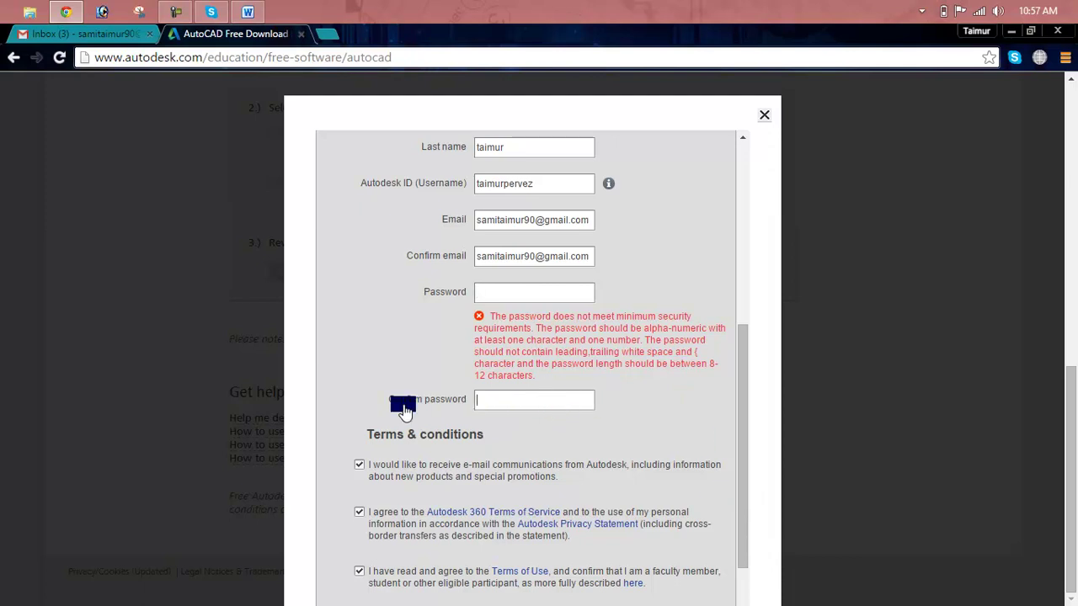
{"action": "left_click", "coordinate": [544, 179]}
{"action": "key", "text": "BackSpace"}
{"action": "key", "text": "BackSpace"}
{"action": "key", "text": "BackSpace"}
{"action": "key", "text": "BackSpace"}
{"action": "key", "text": "BackSpace"}
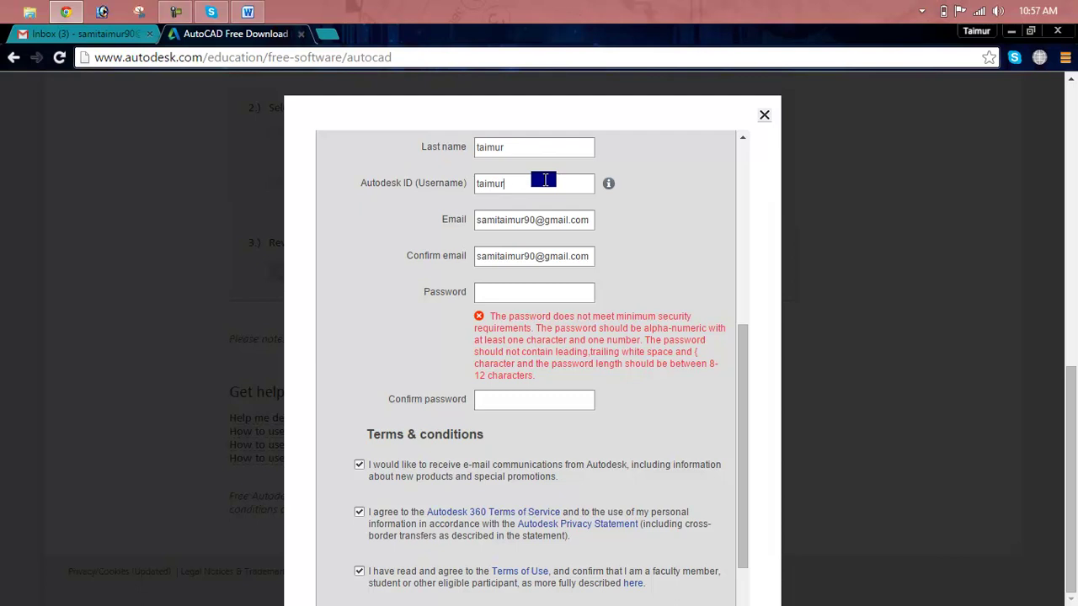
- Enter the new password and its confirmation
{"action": "left_click", "coordinate": [512, 291]}
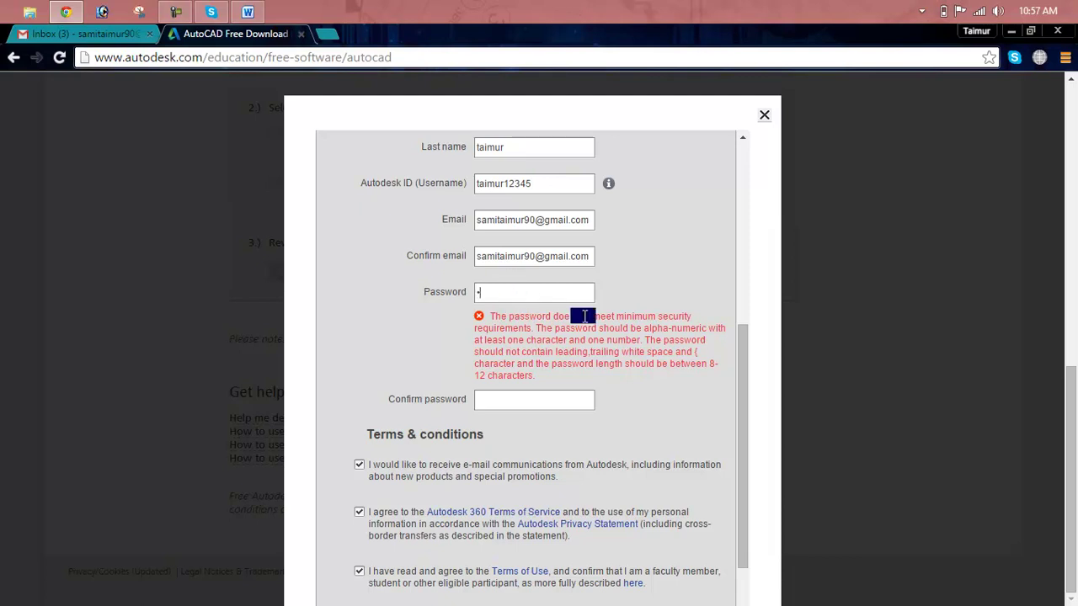
{"action": "left_click", "coordinate": [557, 405]}
{"action": "scroll", "coordinate": [680, 428], "scroll_direction": "down", "scroll_amount": 1}
- Submit the form with the new password, request the activation email again, and go to Gmail
{"action": "left_click", "coordinate": [432, 556]}
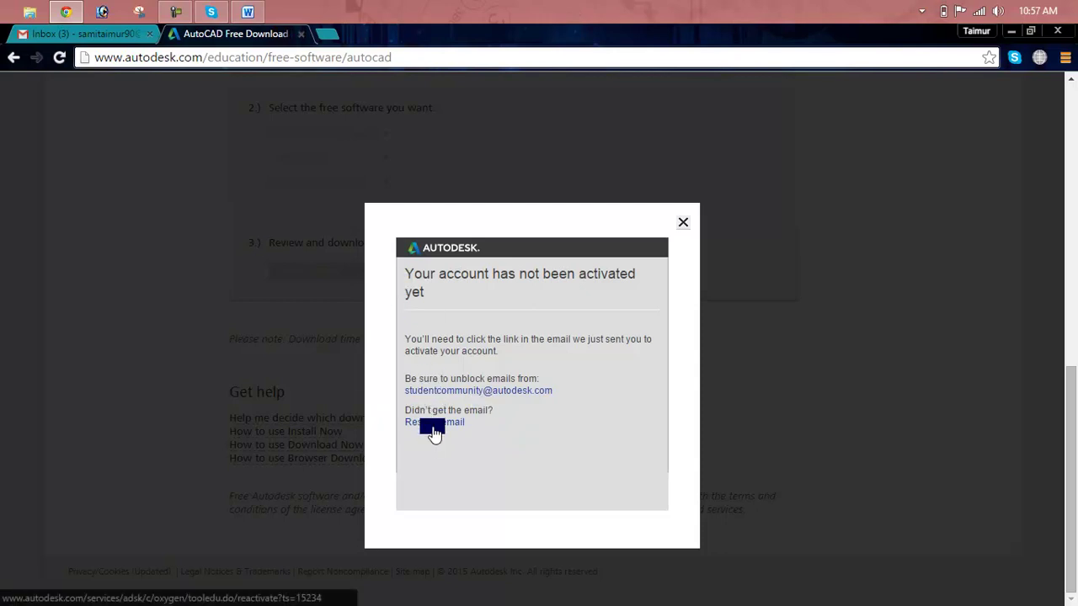
{"action": "left_click", "coordinate": [433, 424]}
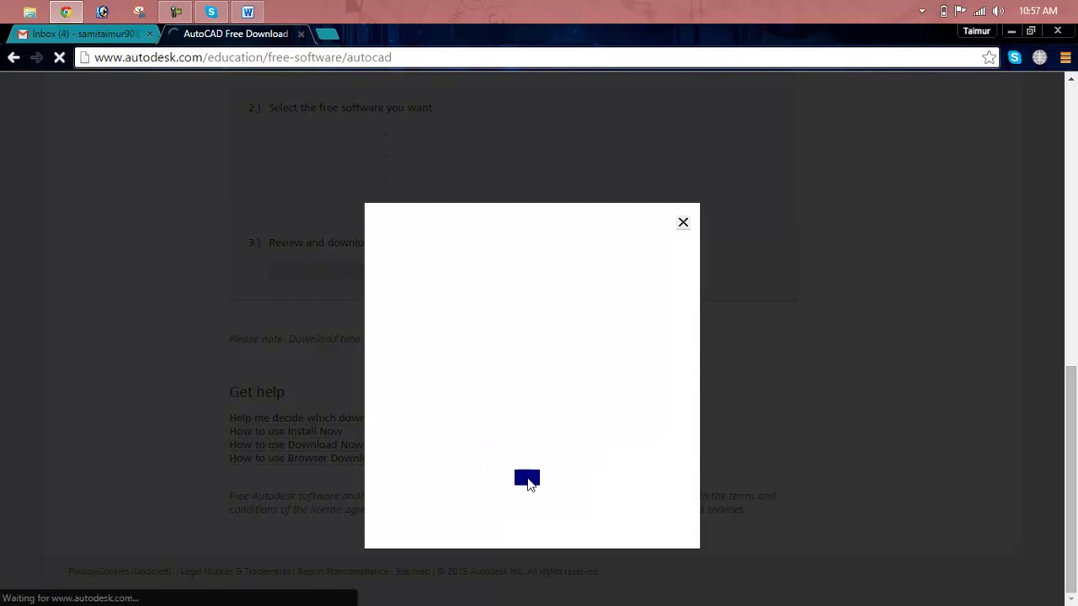
{"action": "left_click", "coordinate": [80, 34]}
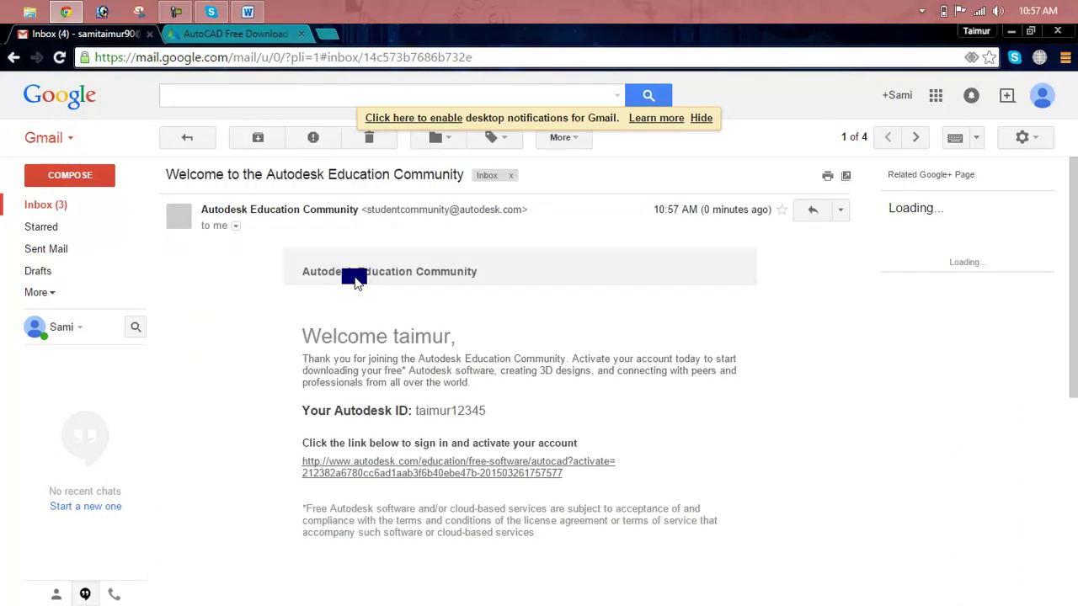
- Follow the account activation link in the Autodesk Education Community welcome email
{"action": "scroll", "coordinate": [433, 285], "scroll_direction": "down", "scroll_amount": 3}
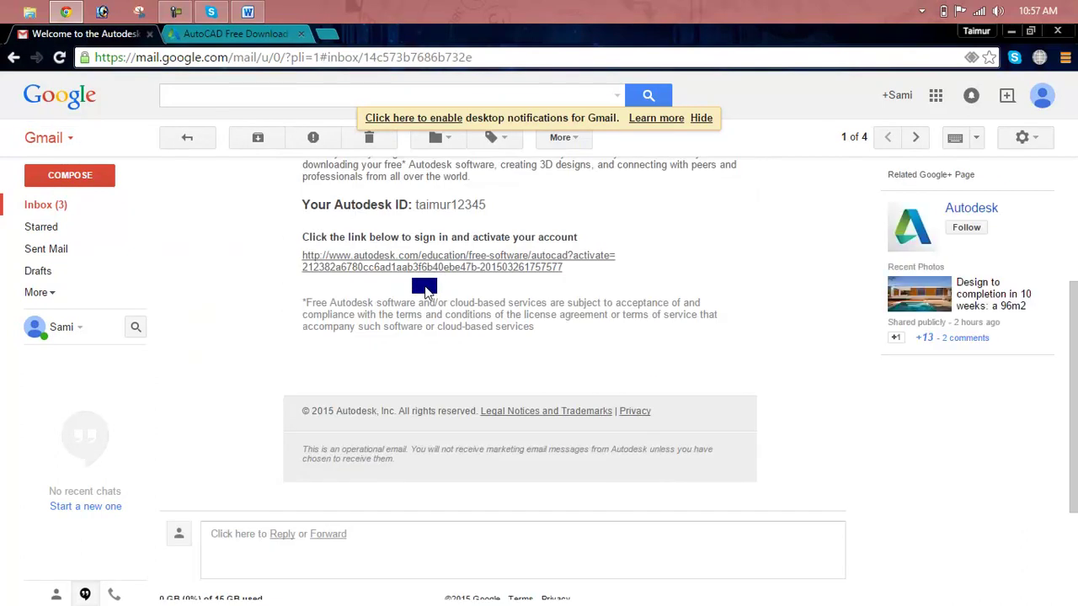
{"action": "scroll", "coordinate": [433, 285], "scroll_direction": "up", "scroll_amount": 1}
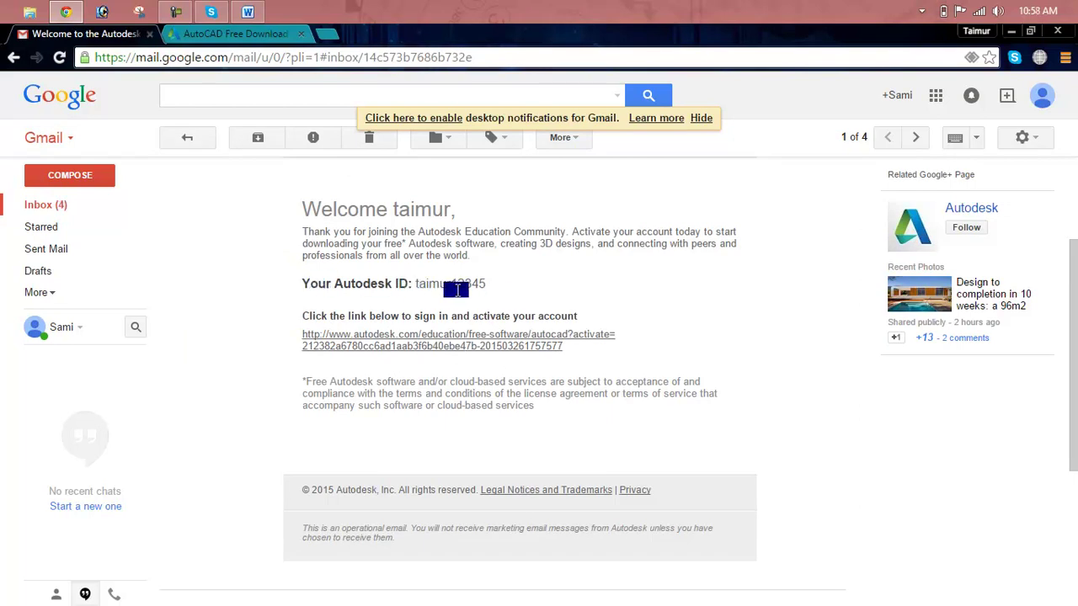
{"action": "scroll", "coordinate": [472, 292], "scroll_direction": "down", "scroll_amount": 2}
{"action": "scroll", "coordinate": [474, 292], "scroll_direction": "up", "scroll_amount": 3}
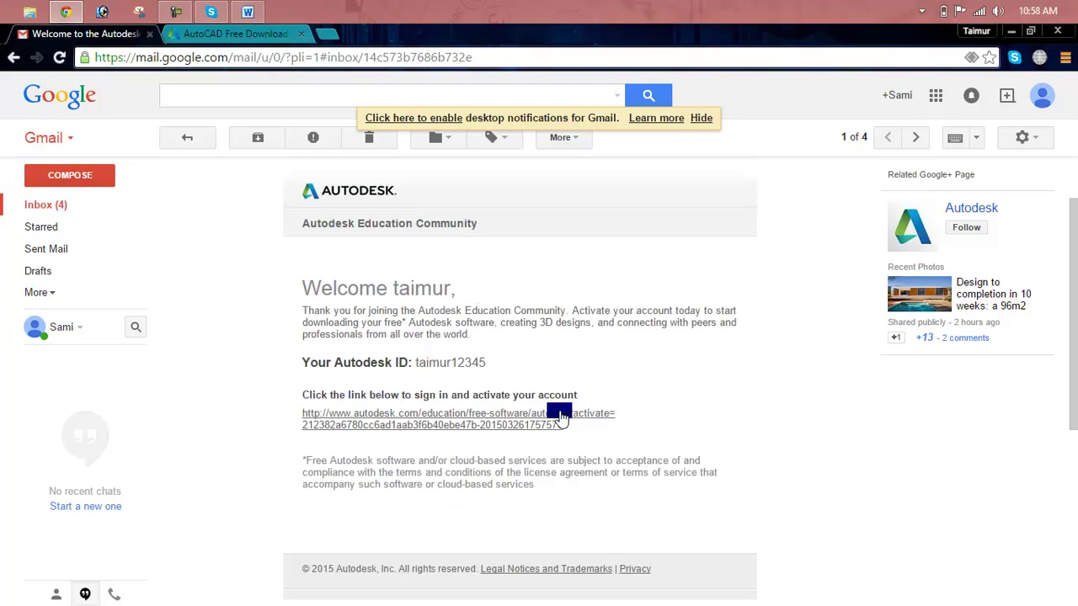
{"action": "left_click", "coordinate": [499, 424]}
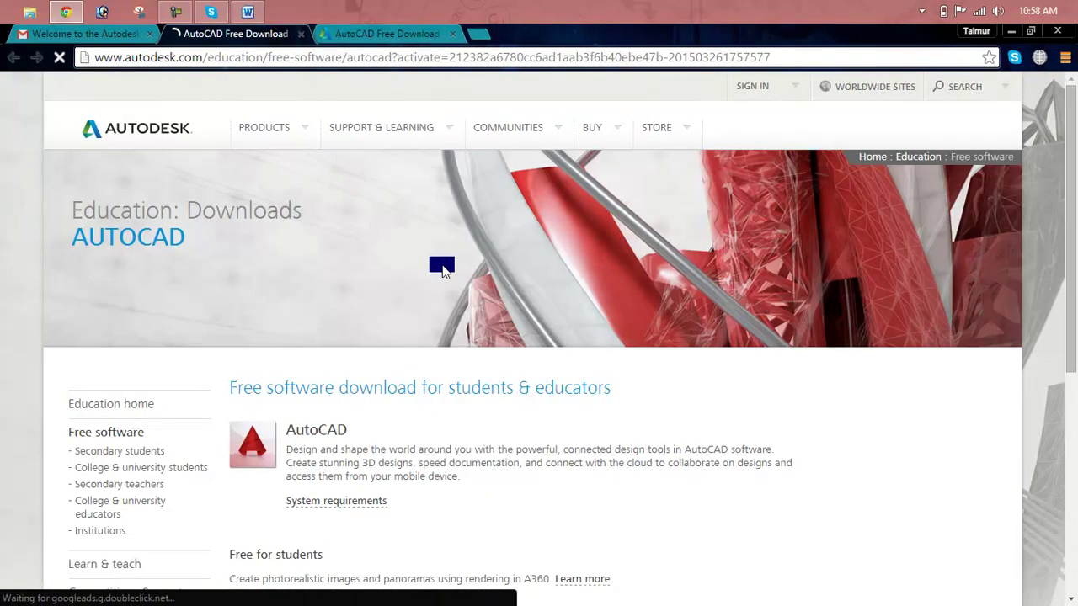
- Dismiss the account-activated message, start signing in, and close the duplicate AutoCAD download tab
{"action": "scroll", "coordinate": [455, 278], "scroll_direction": "down", "scroll_amount": 1}
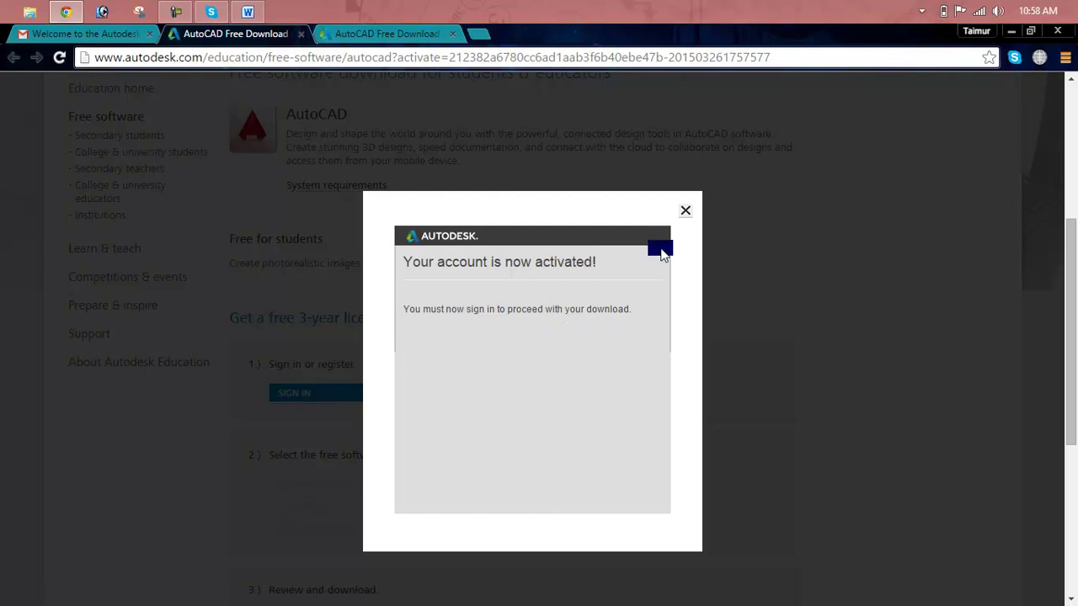
{"action": "left_click", "coordinate": [686, 212]}
{"action": "left_click", "coordinate": [295, 397]}
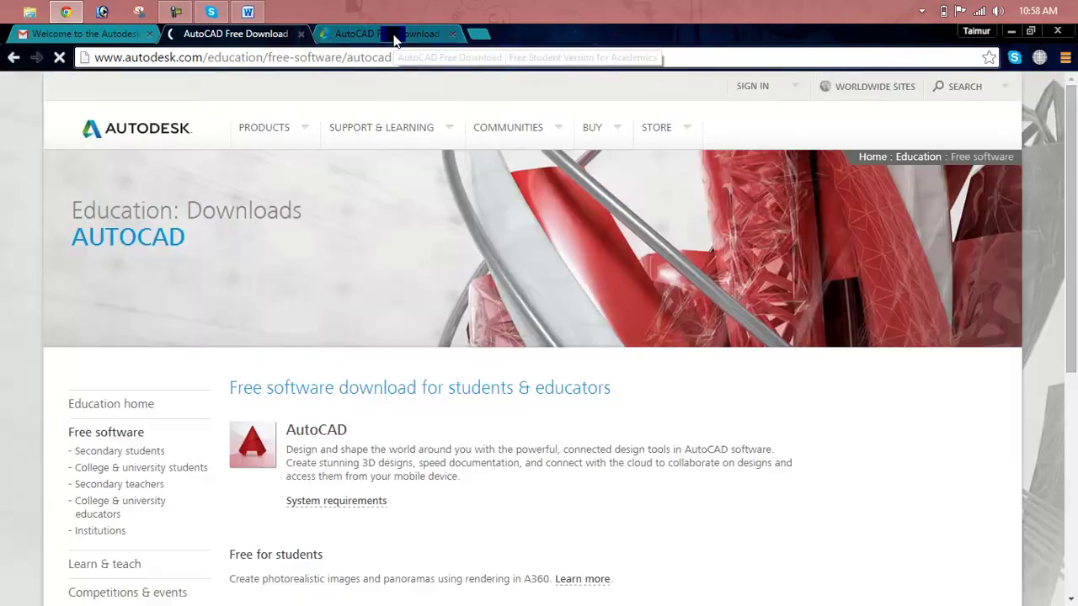
{"action": "scroll", "coordinate": [410, 223], "scroll_direction": "down", "scroll_amount": 3}
{"action": "scroll", "coordinate": [385, 272], "scroll_direction": "down", "scroll_amount": 2}
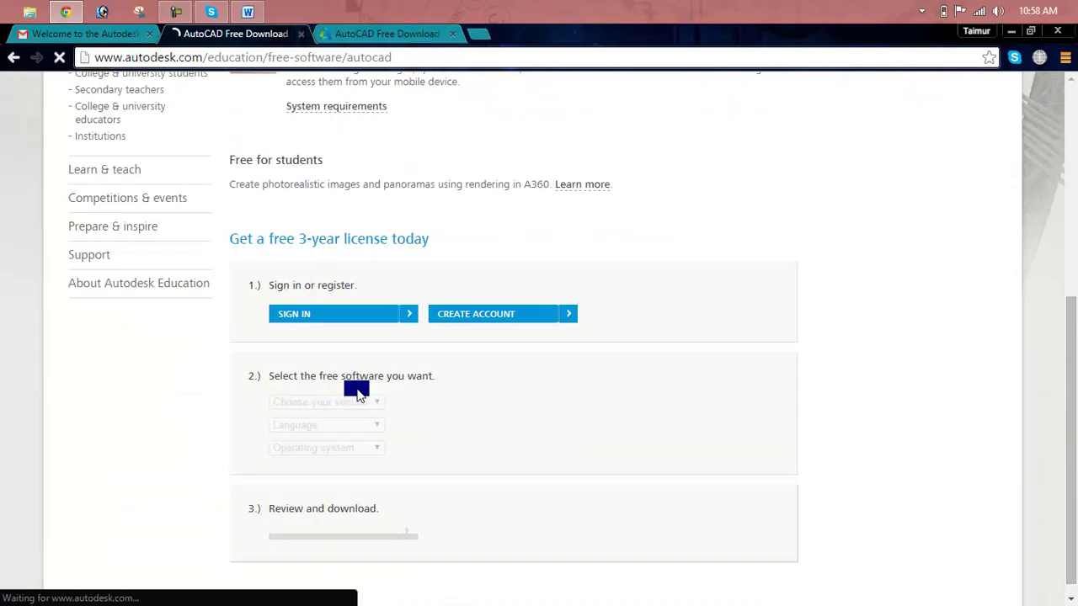
{"action": "left_click", "coordinate": [296, 313]}
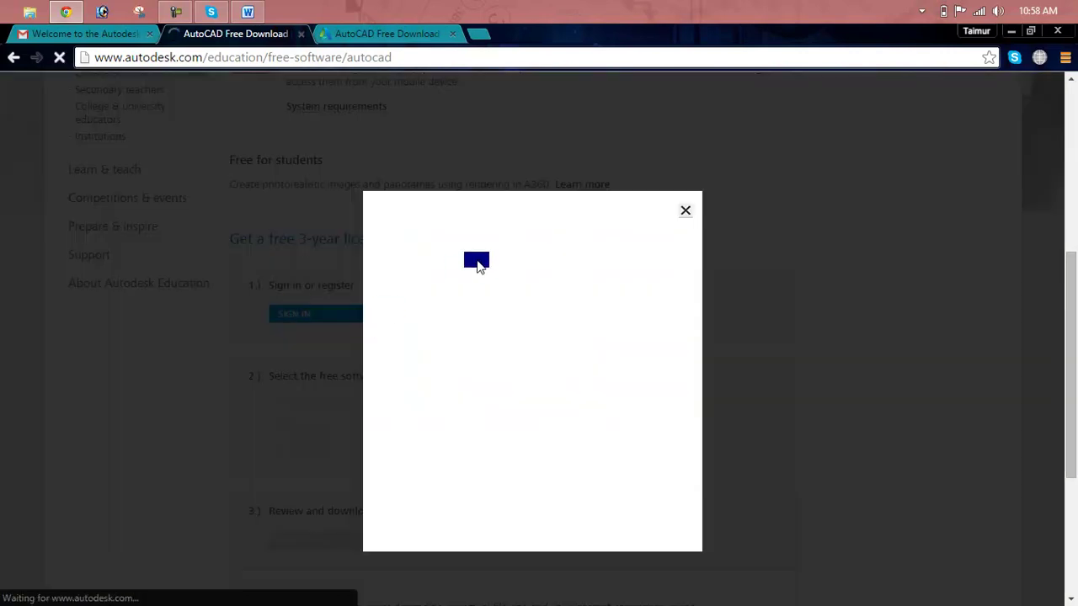
{"action": "left_click", "coordinate": [395, 36]}
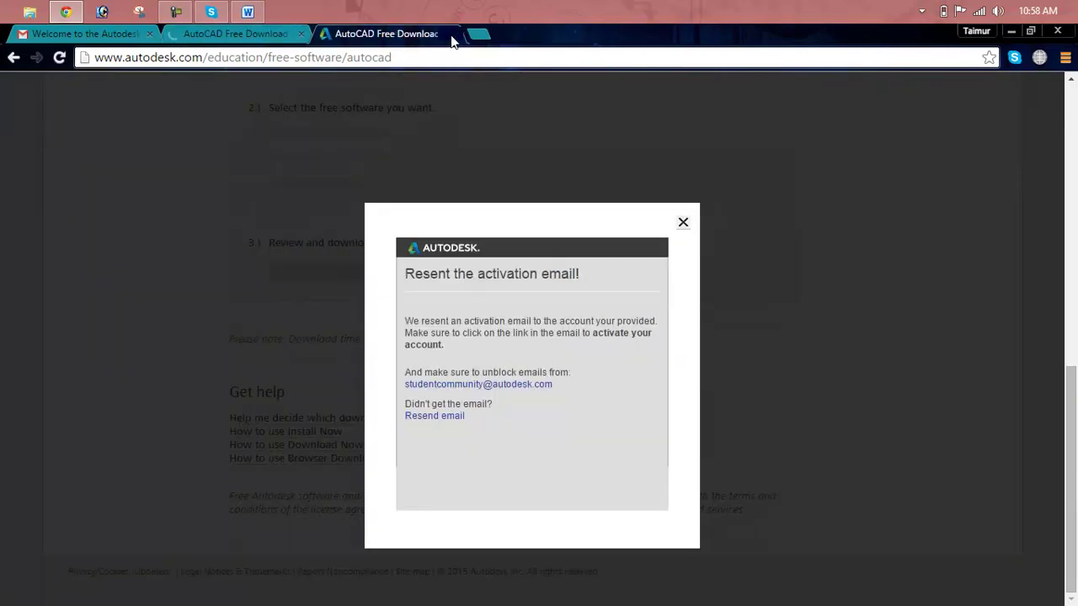
{"action": "left_click", "coordinate": [453, 34]}
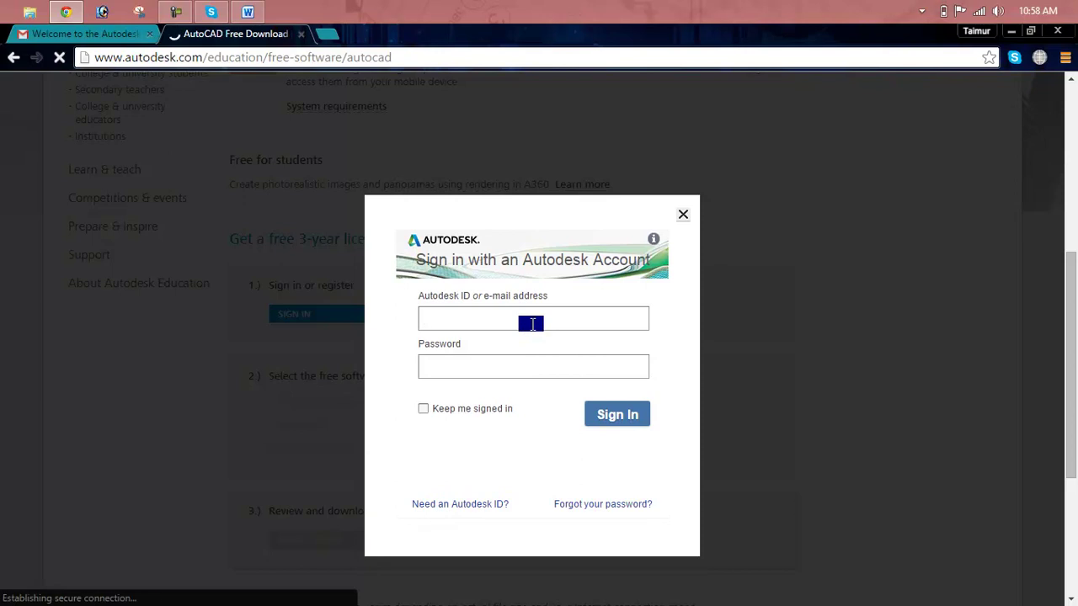
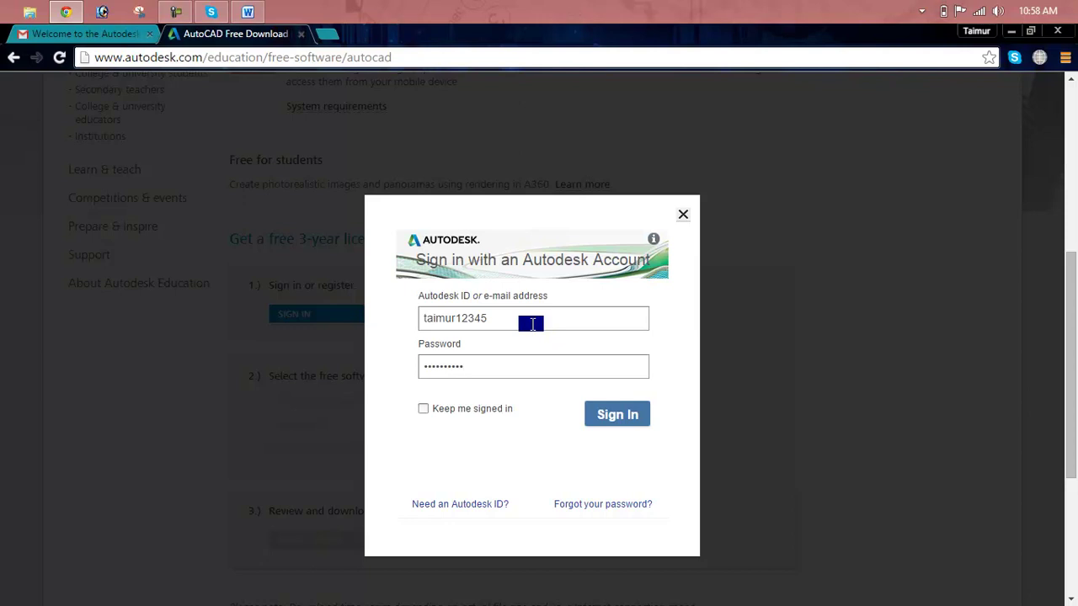
- Sign in with the Autodesk ID and password, re-entering the password after the mismatch error
{"action": "left_click", "coordinate": [602, 365]}
{"action": "left_click", "coordinate": [633, 416]}
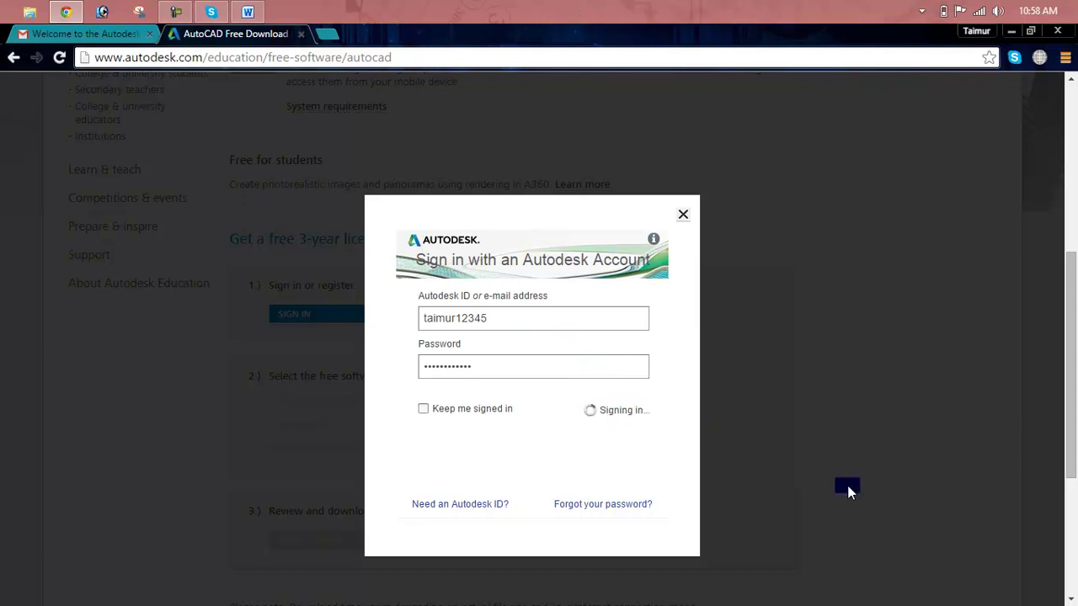
{"action": "left_click", "coordinate": [465, 377]}
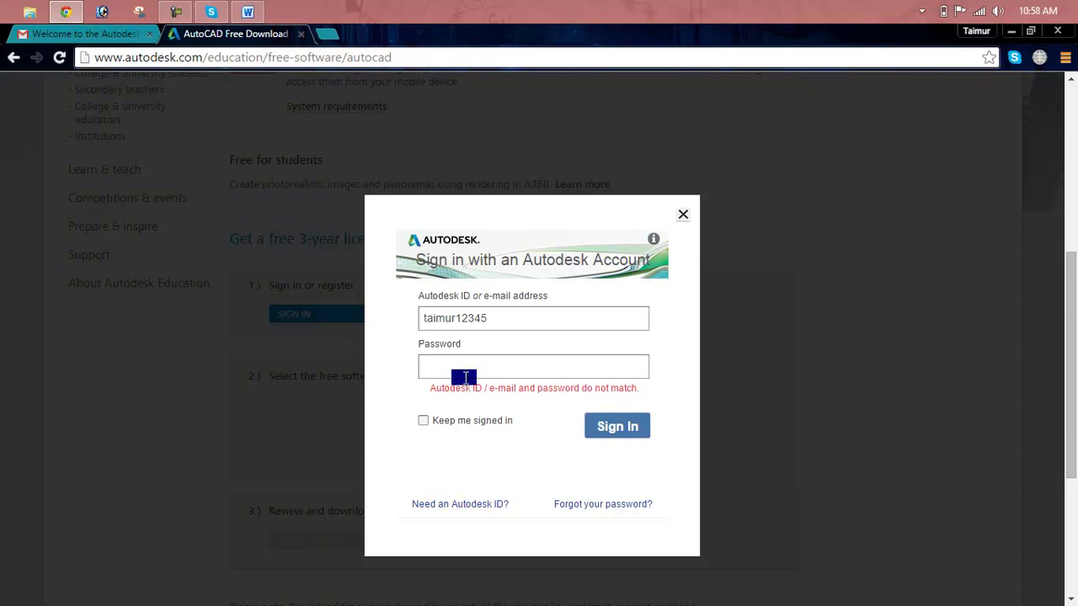
{"action": "type", "text": "t"}
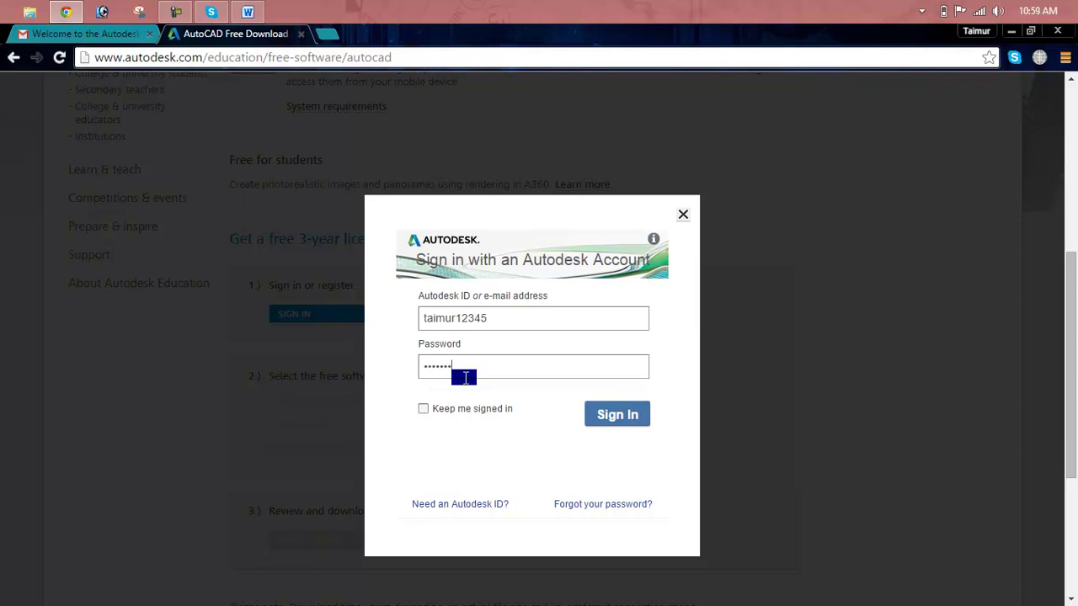
{"action": "key", "text": "Return"}
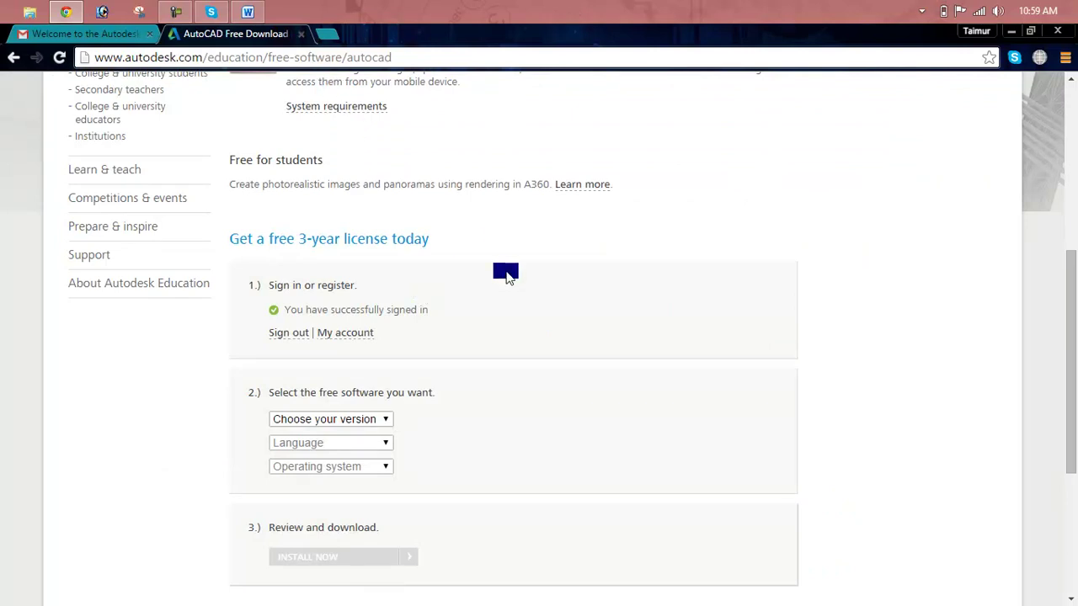
- Select AutoCAD 2015 as version and English as language, then minimize Chrome and the Word lesson
{"action": "scroll", "coordinate": [505, 274], "scroll_direction": "down", "scroll_amount": 2}
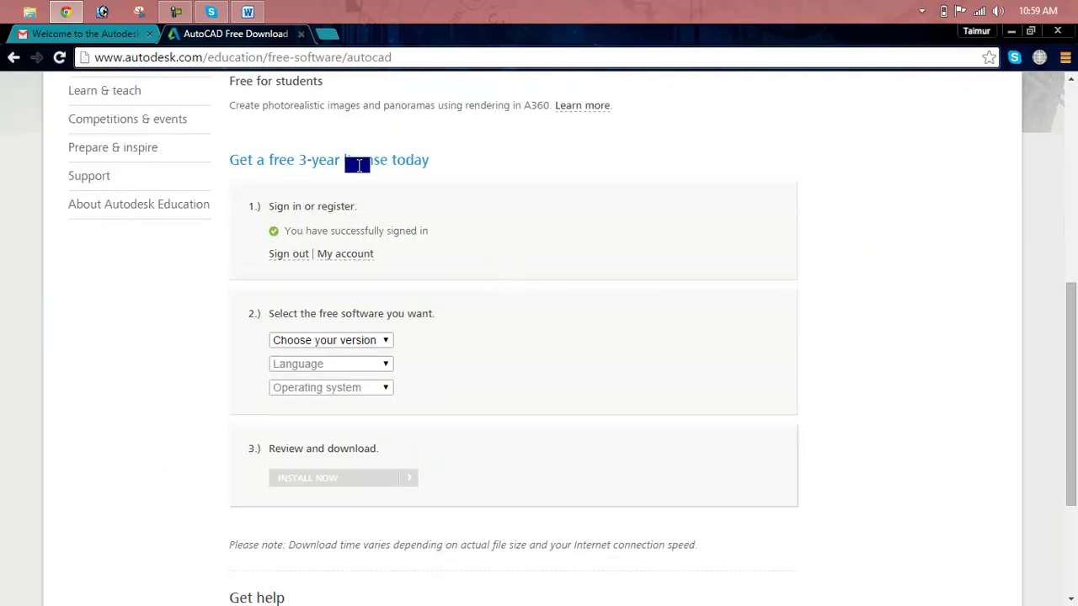
{"action": "left_click", "coordinate": [380, 339]}
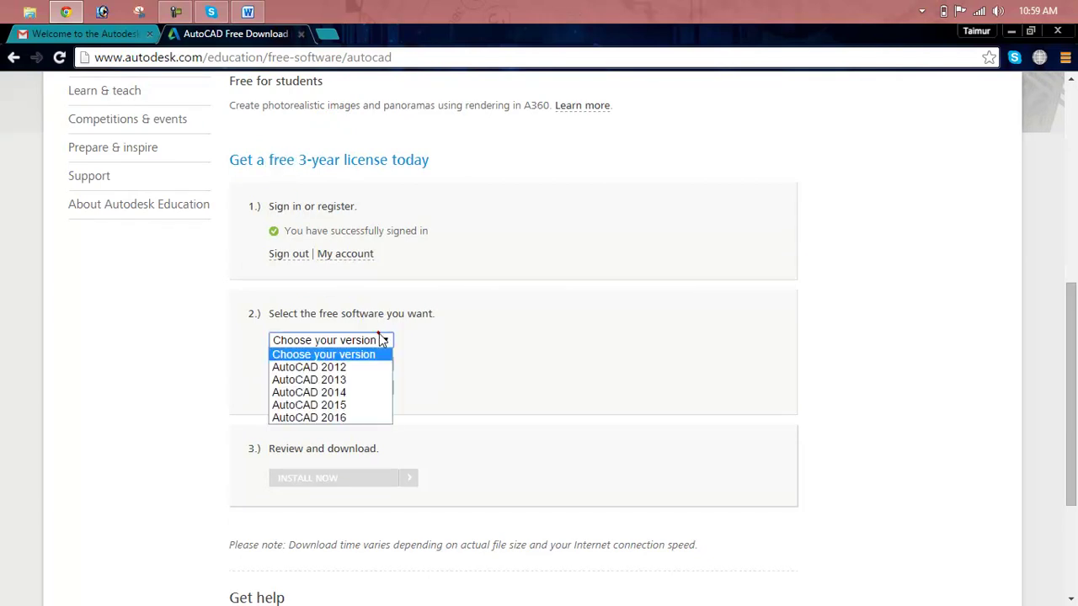
{"action": "left_click", "coordinate": [356, 408]}
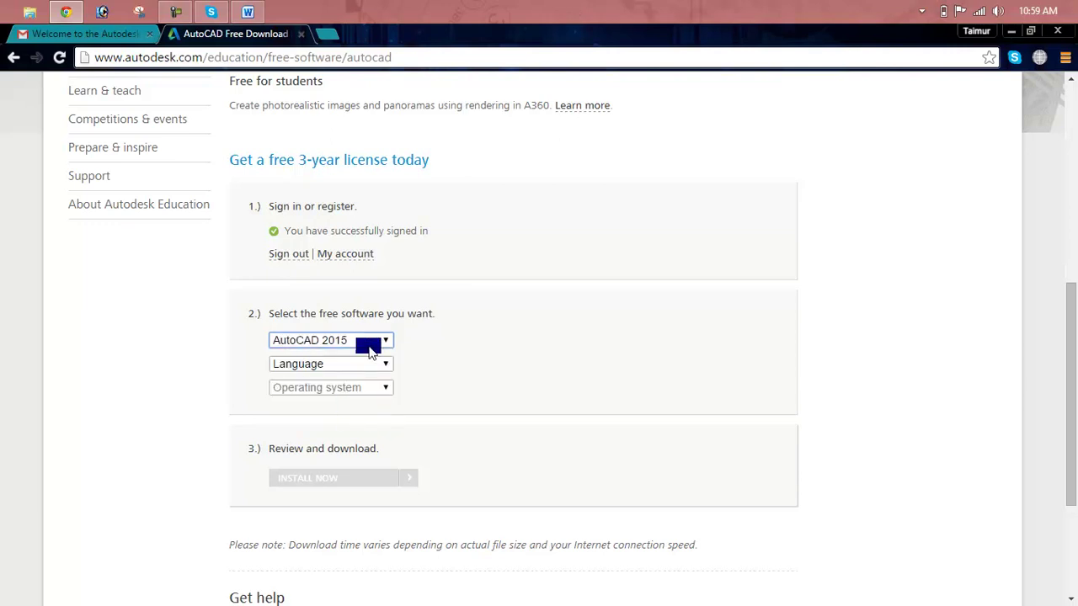
{"action": "left_click", "coordinate": [368, 364]}
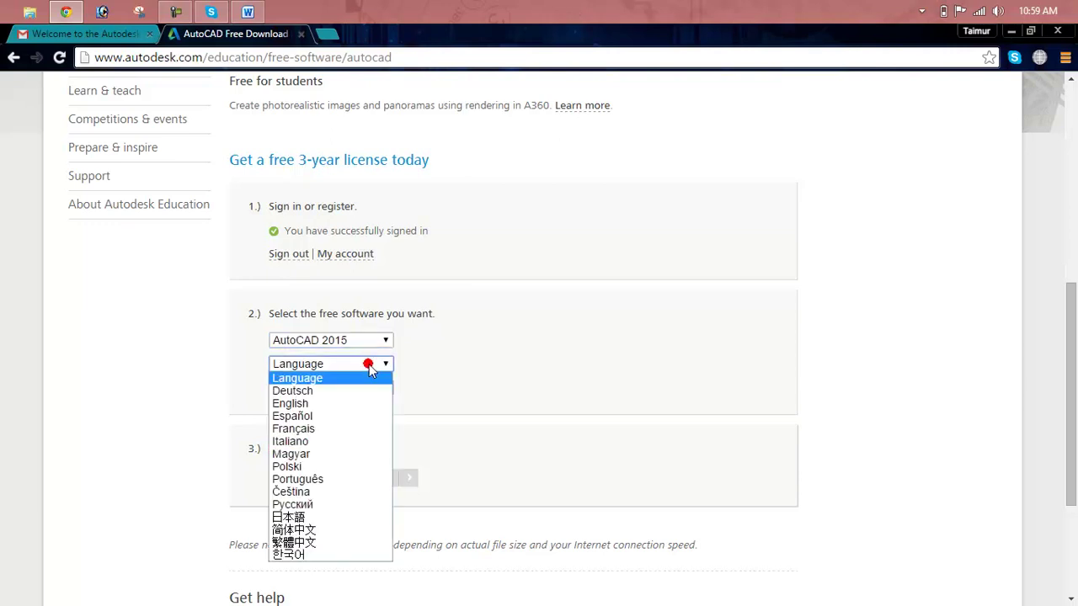
{"action": "left_click", "coordinate": [352, 411]}
{"action": "scroll", "coordinate": [350, 401], "scroll_direction": "down", "scroll_amount": 1}
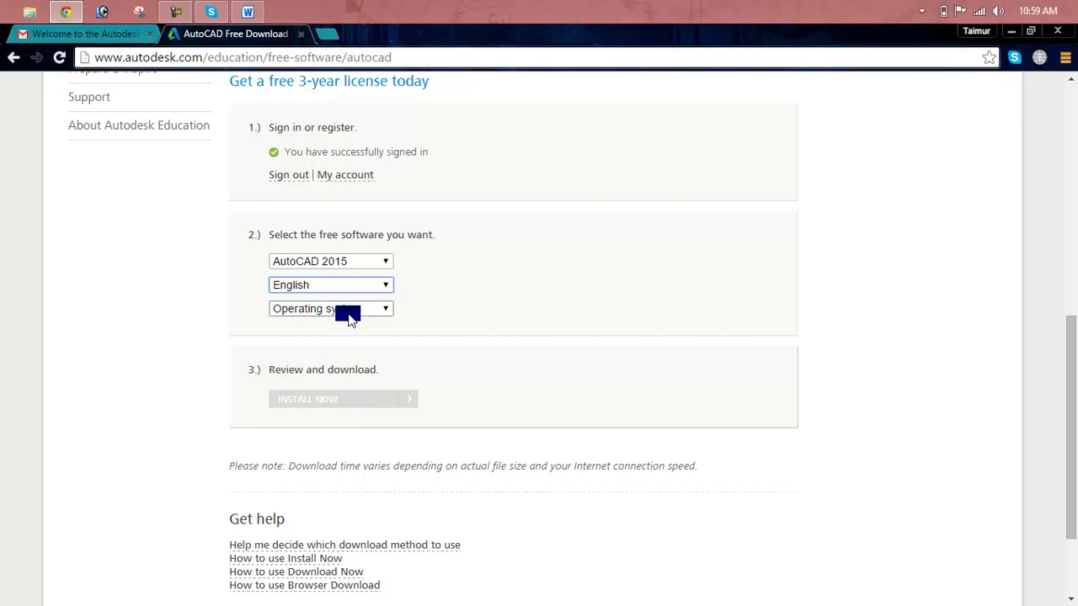
{"action": "left_click", "coordinate": [348, 311]}
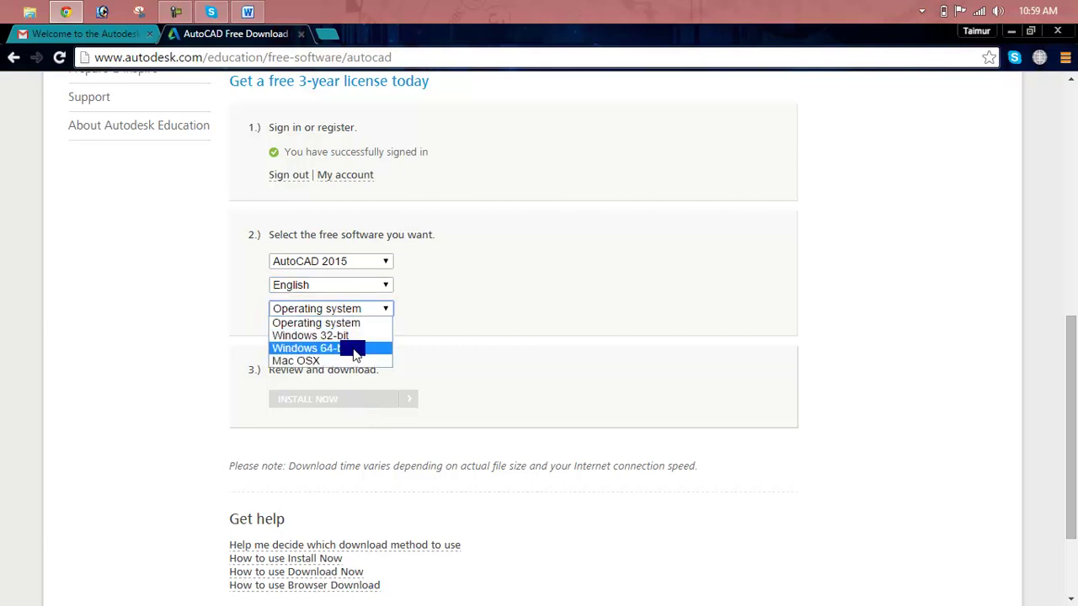
{"action": "left_click", "coordinate": [1011, 31]}
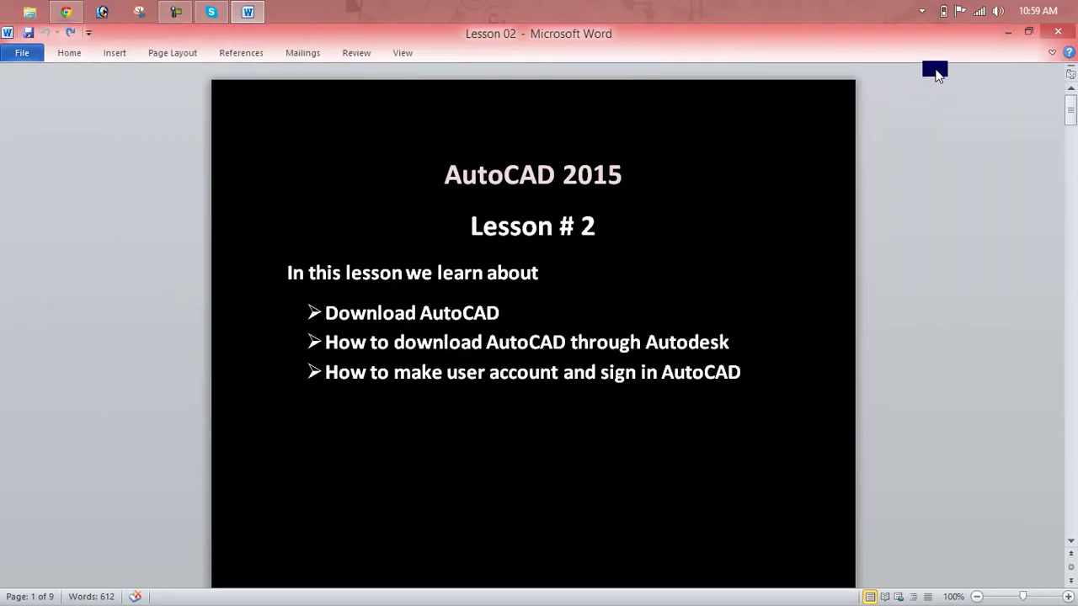
{"action": "left_click", "coordinate": [1002, 40]}
- Turn on Show desktop icons from the desktop's View menu
{"action": "right_click", "coordinate": [523, 204]}
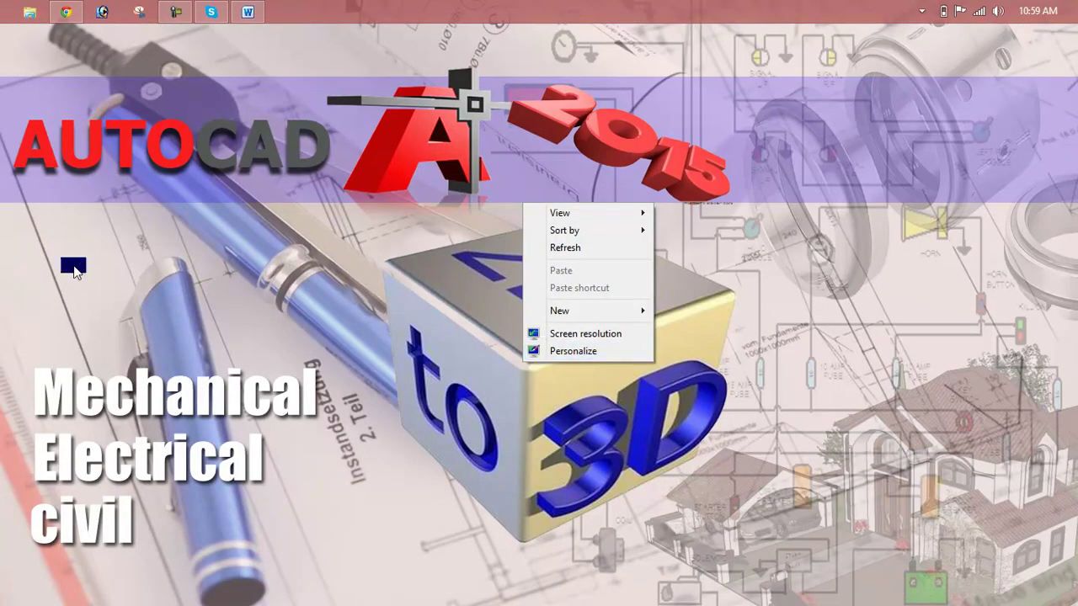
{"action": "left_click", "coordinate": [75, 266]}
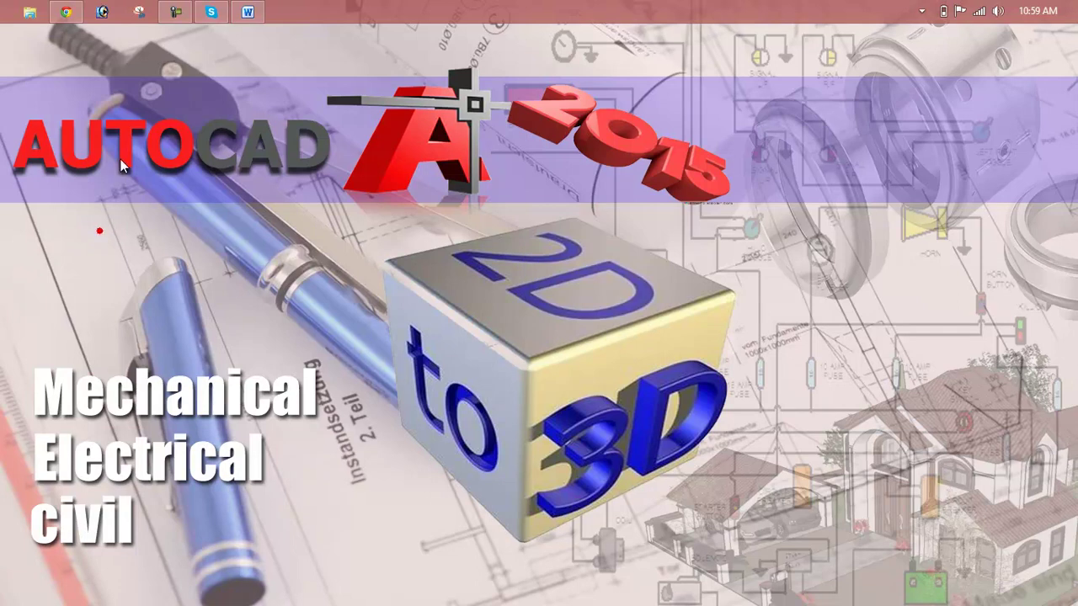
{"action": "right_click", "coordinate": [62, 78]}
{"action": "mouse_move", "coordinate": [126, 88]}
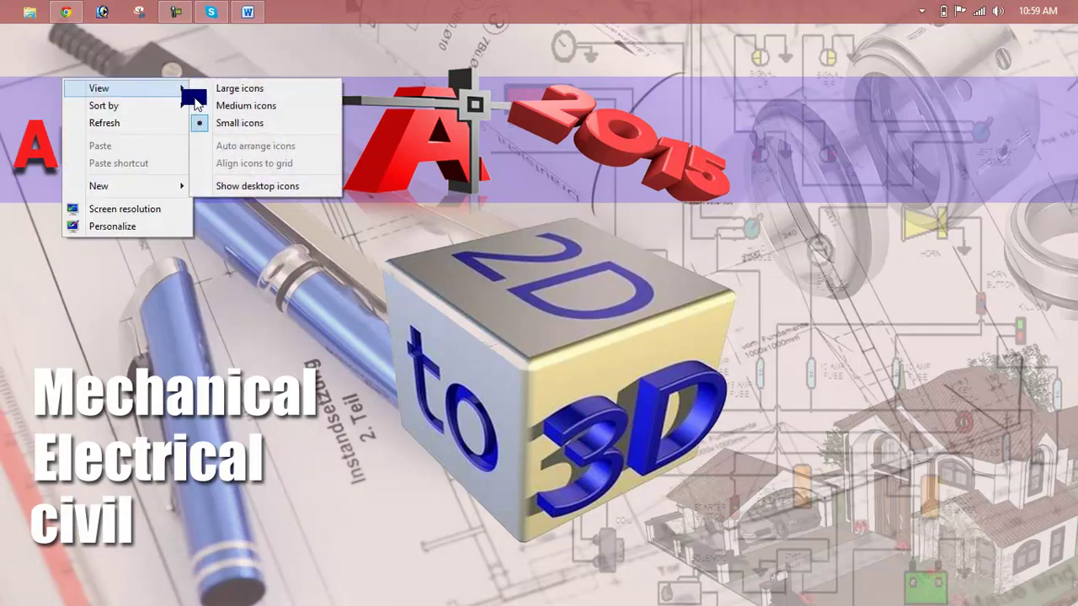
{"action": "left_click", "coordinate": [243, 185]}
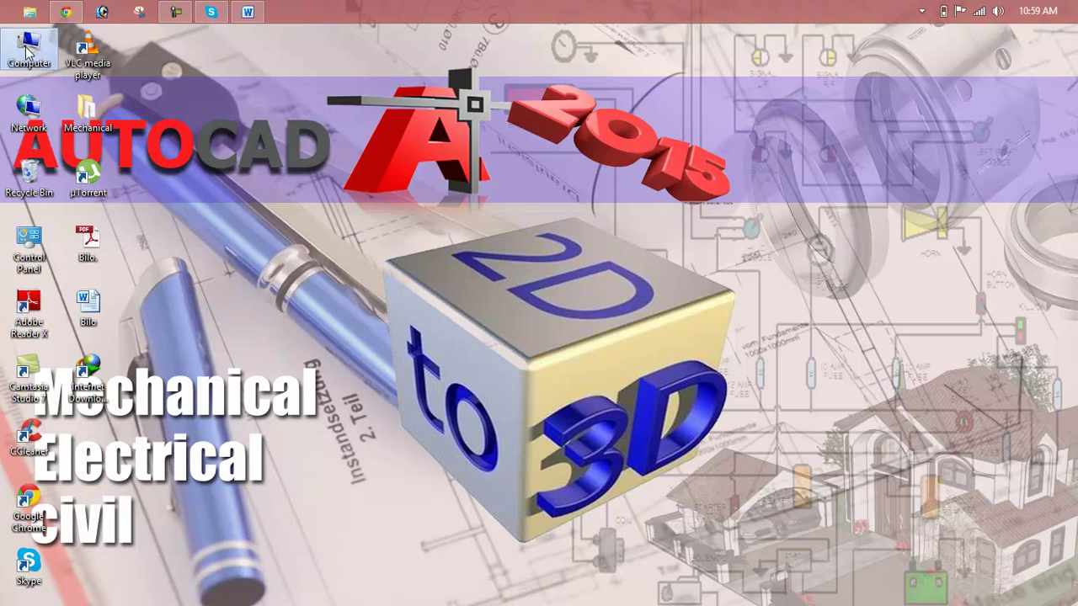
- Check Computer Properties for the 64-bit Windows 8 Pro system type, then close the System window
{"action": "right_click", "coordinate": [34, 57]}
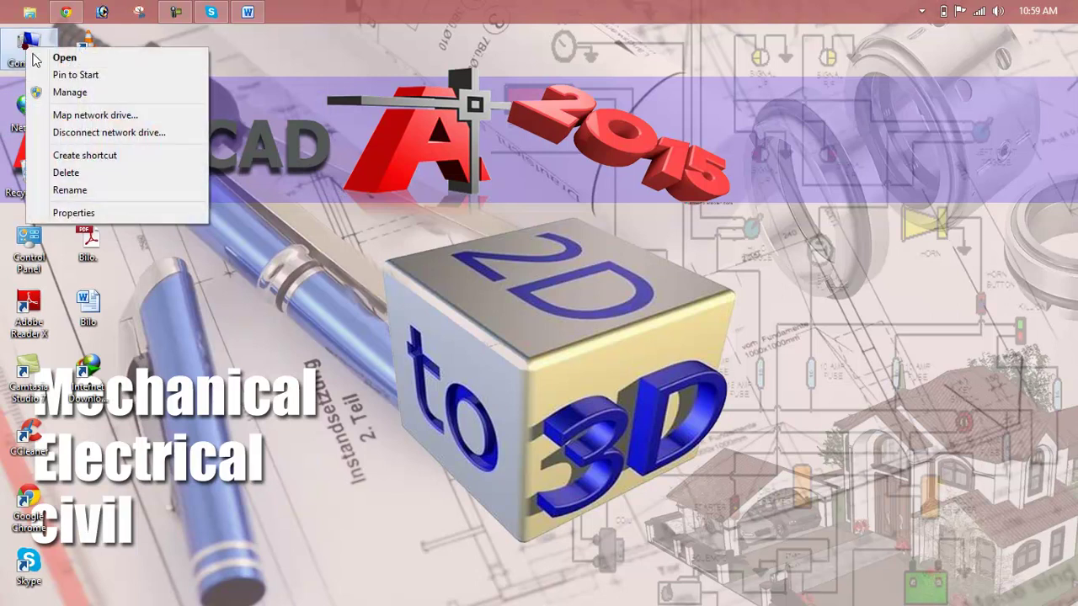
{"action": "left_click", "coordinate": [110, 221]}
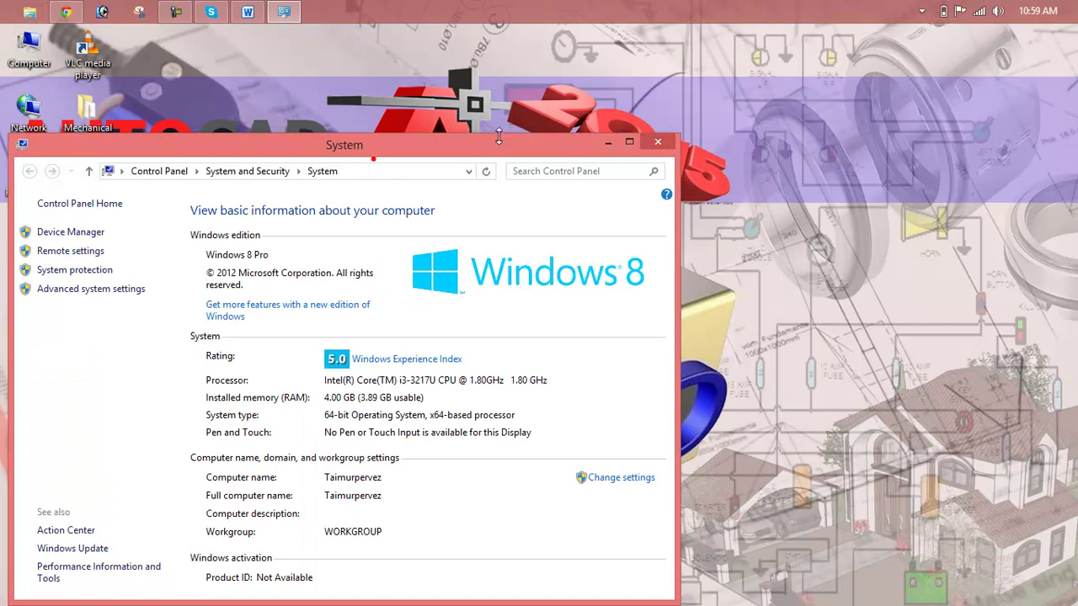
{"action": "left_click_drag", "start_coordinate": [483, 150], "coordinate": [578, 99]}
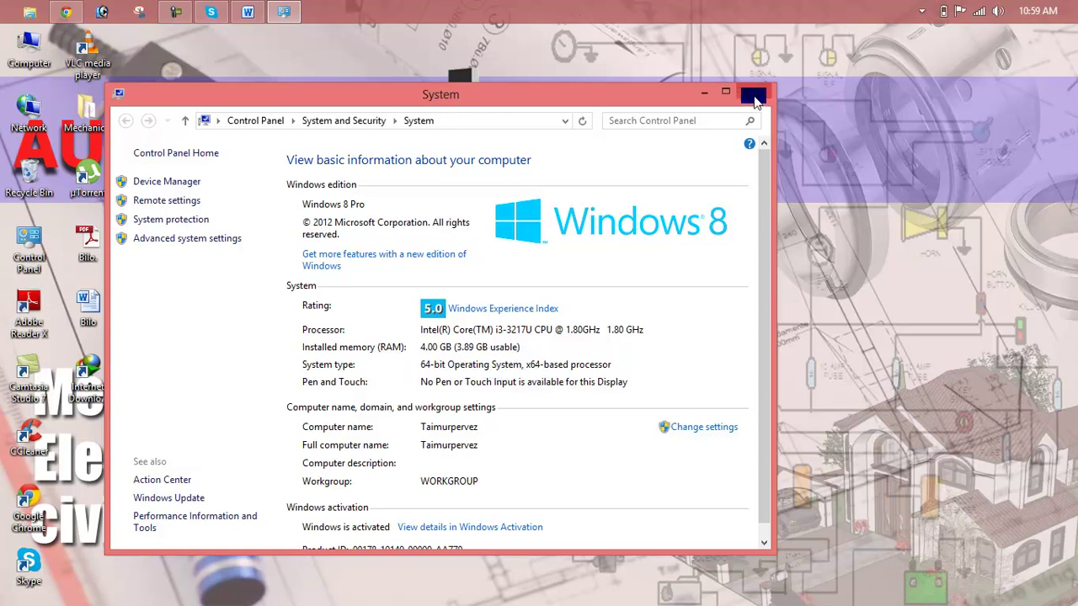
{"action": "left_click", "coordinate": [754, 92]}
{"action": "mouse_move", "coordinate": [248, 12]}
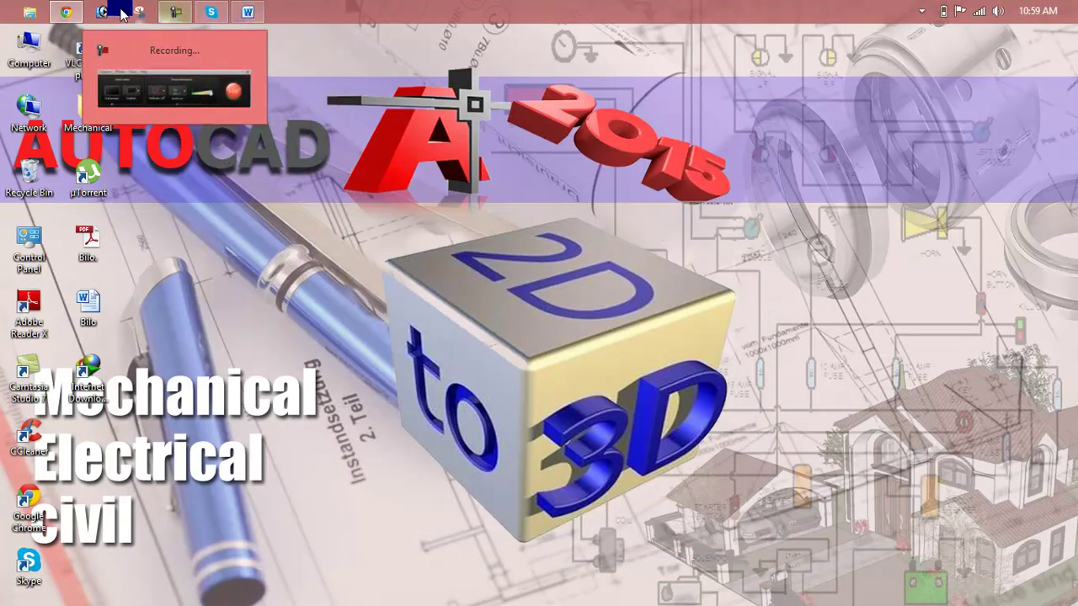
- Restore Chrome, choose Windows 64-bit as the operating system, and select Download Now
{"action": "left_click", "coordinate": [65, 12]}
{"action": "left_click", "coordinate": [314, 310]}
{"action": "left_click", "coordinate": [329, 354]}
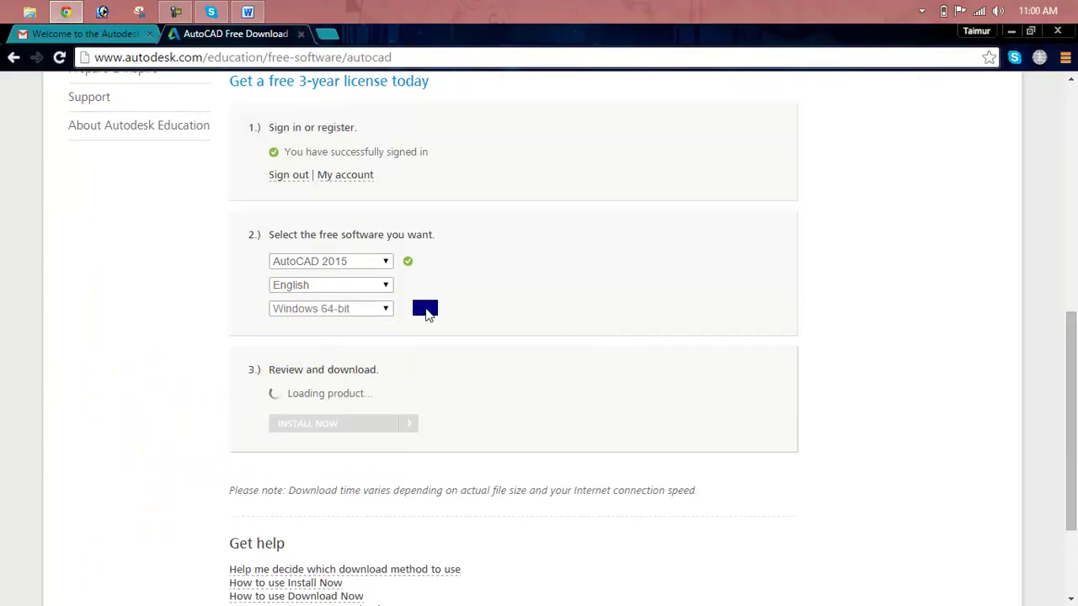
{"action": "scroll", "coordinate": [430, 349], "scroll_direction": "down", "scroll_amount": 3}
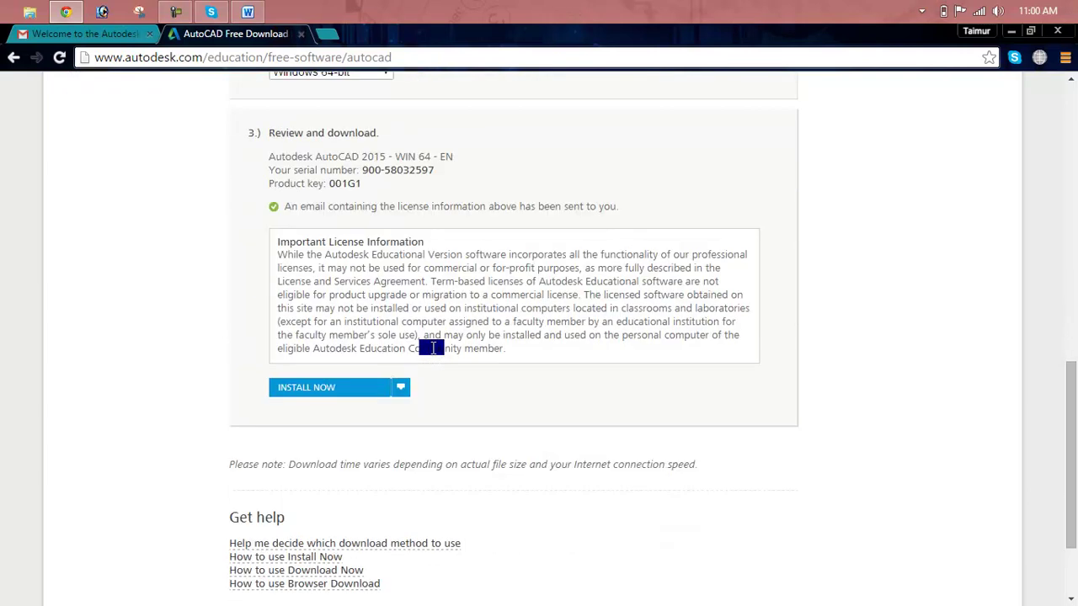
{"action": "left_click", "coordinate": [401, 389]}
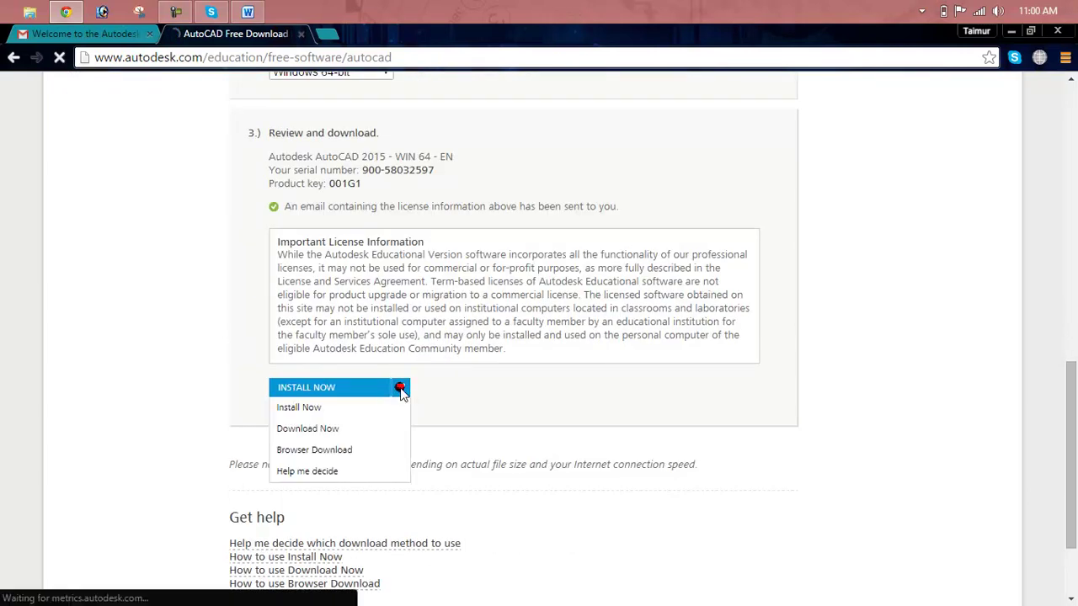
{"action": "left_click", "coordinate": [319, 431]}
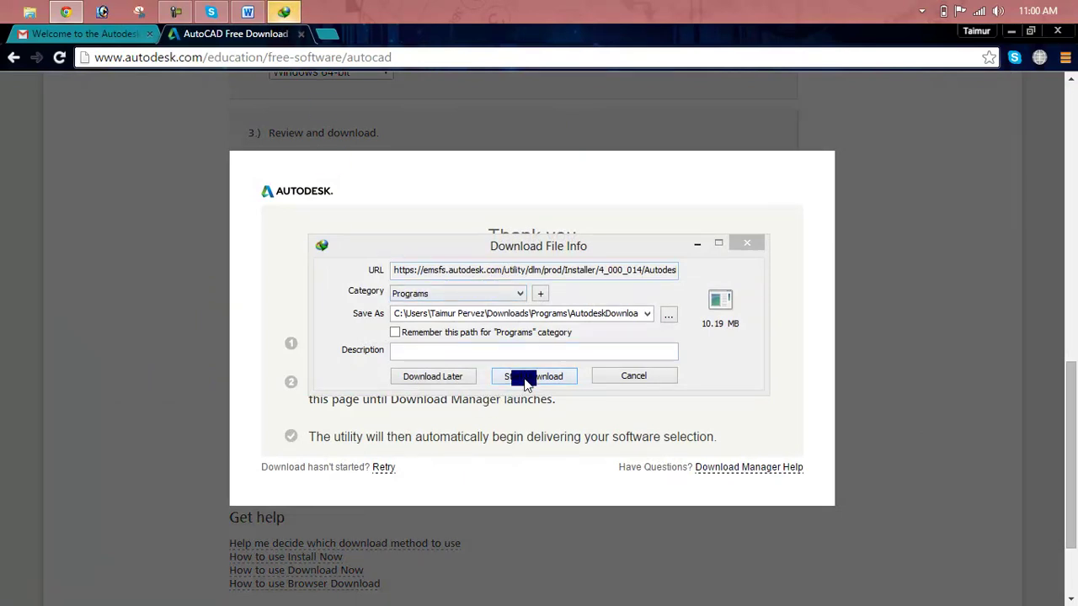
- Start the IDM download of the 10.19 MB Autodesk Download Manager setup file
{"action": "left_click", "coordinate": [524, 379]}
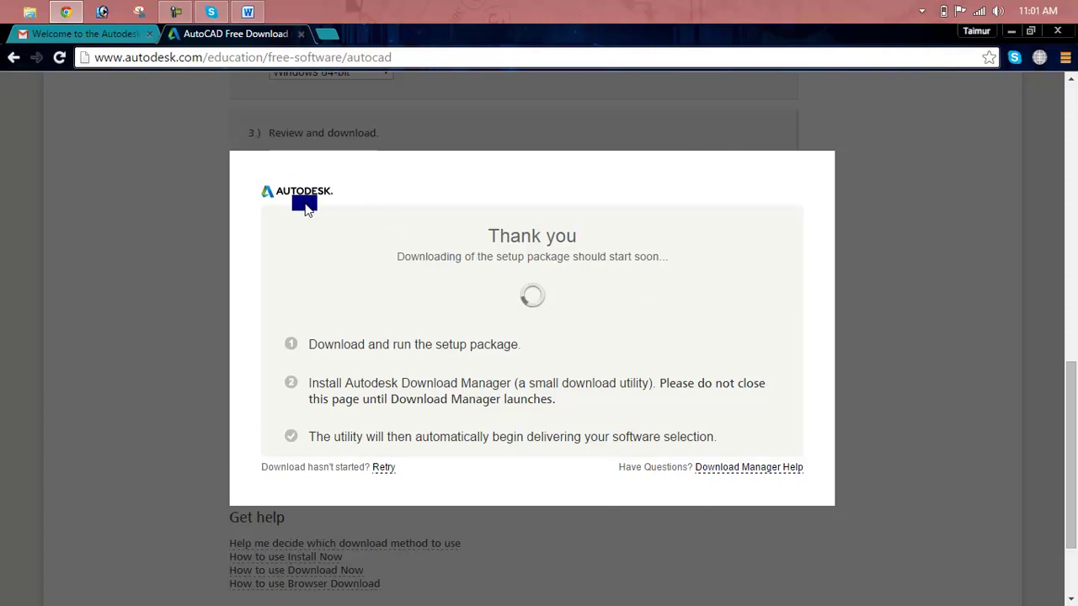
- Run the [Setup]AutoCAD file in Downloads' Autodesk AutoCAD 2015 folder as administrator
{"action": "left_click", "coordinate": [29, 12]}
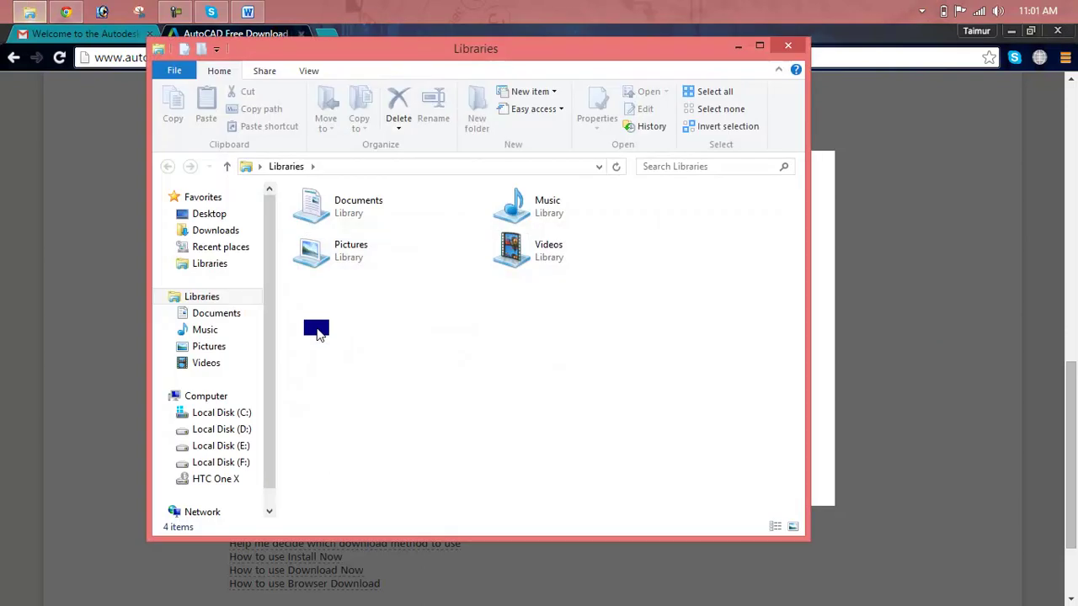
{"action": "left_click", "coordinate": [215, 230]}
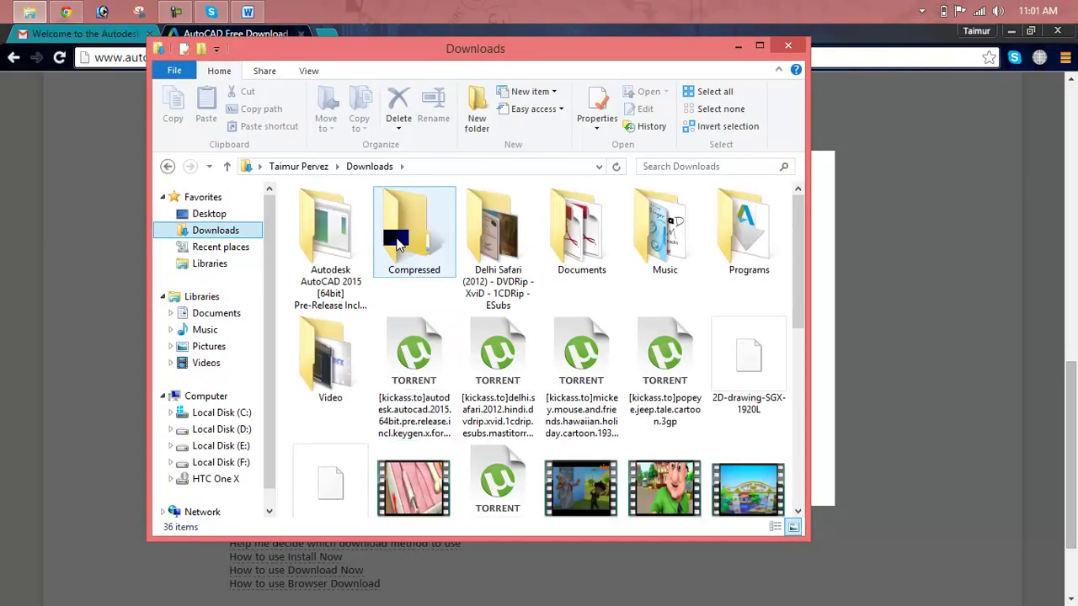
{"action": "double_click", "coordinate": [356, 253]}
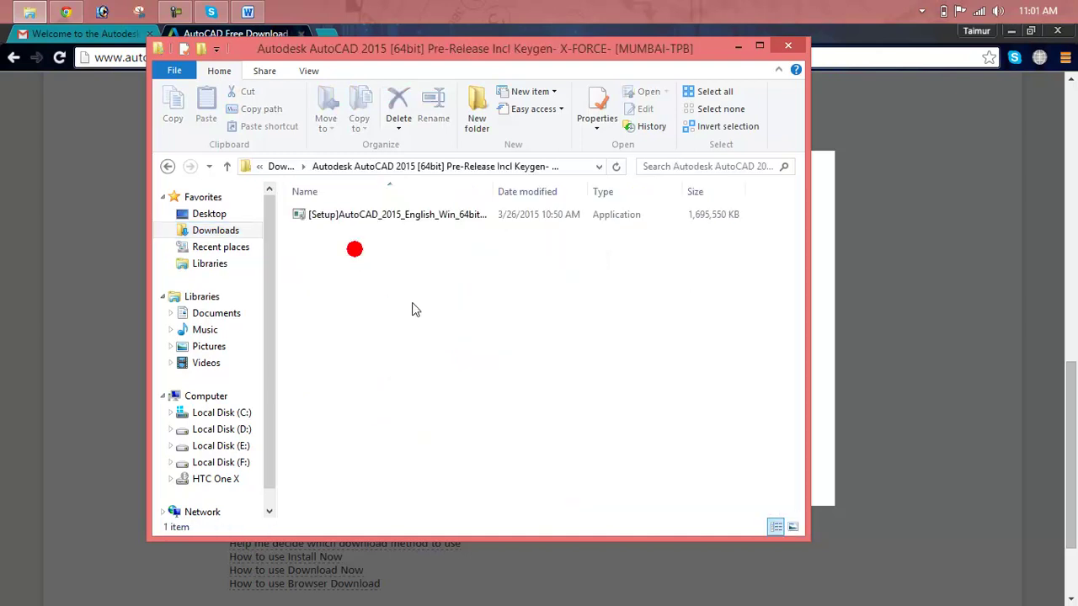
{"action": "left_click", "coordinate": [394, 217]}
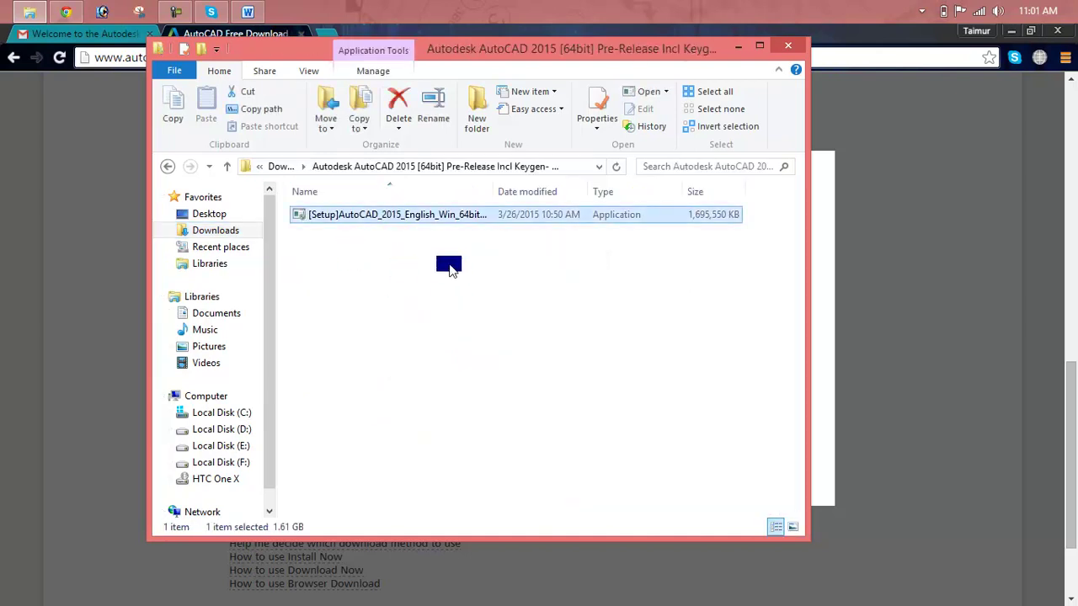
{"action": "right_click", "coordinate": [434, 220]}
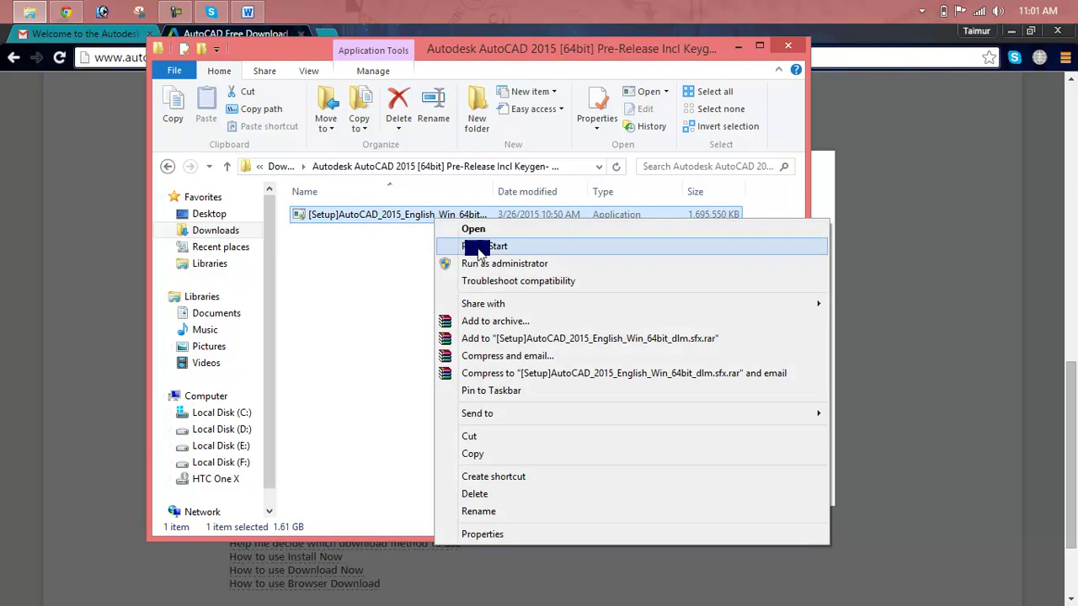
{"action": "left_click", "coordinate": [484, 262]}
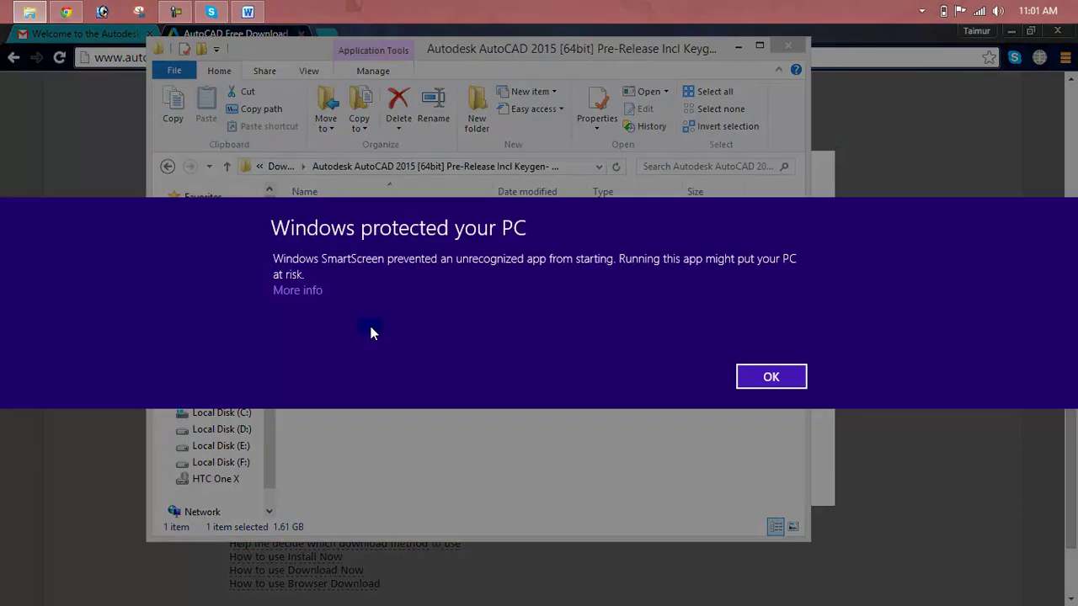
- Dismiss SmartScreen and run AutodeskDownloadManagerSetup from Downloads > Programs as administrator
{"action": "left_click", "coordinate": [768, 379]}
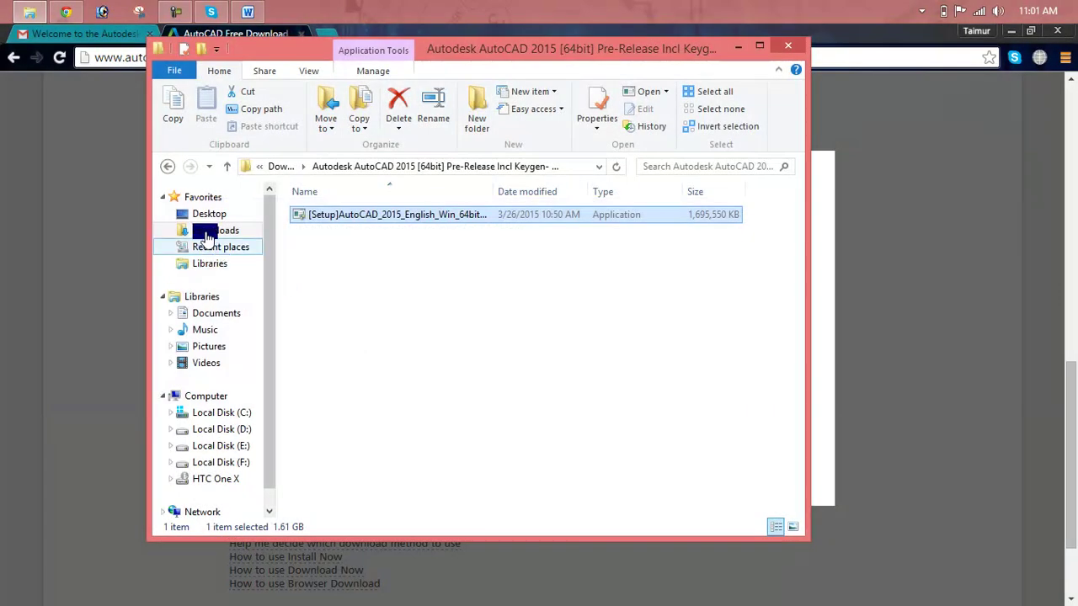
{"action": "left_click", "coordinate": [208, 232]}
{"action": "left_click", "coordinate": [491, 267]}
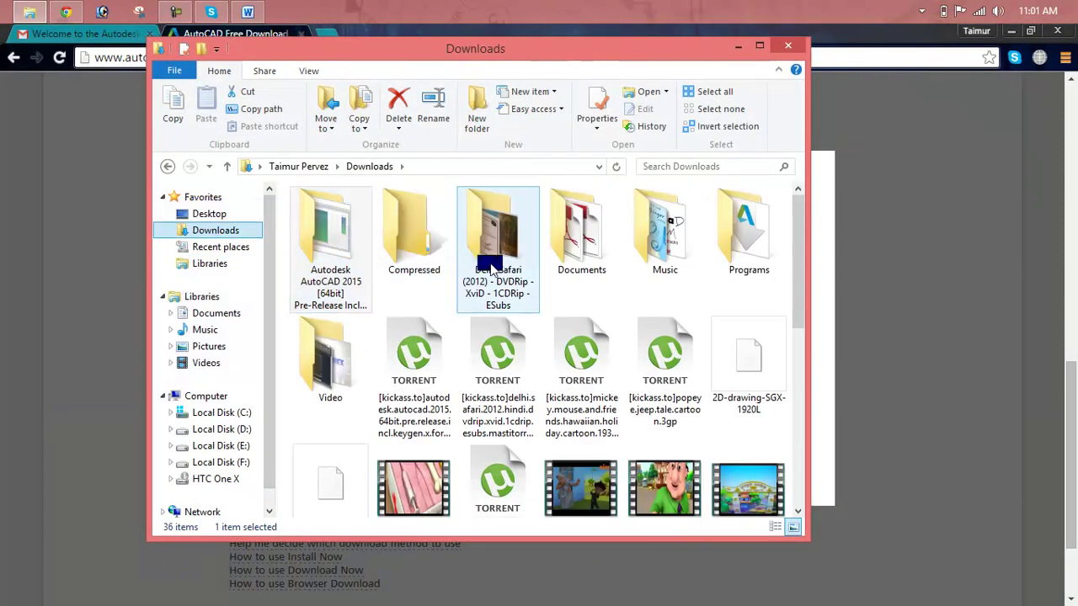
{"action": "double_click", "coordinate": [726, 264]}
{"action": "left_click", "coordinate": [328, 215]}
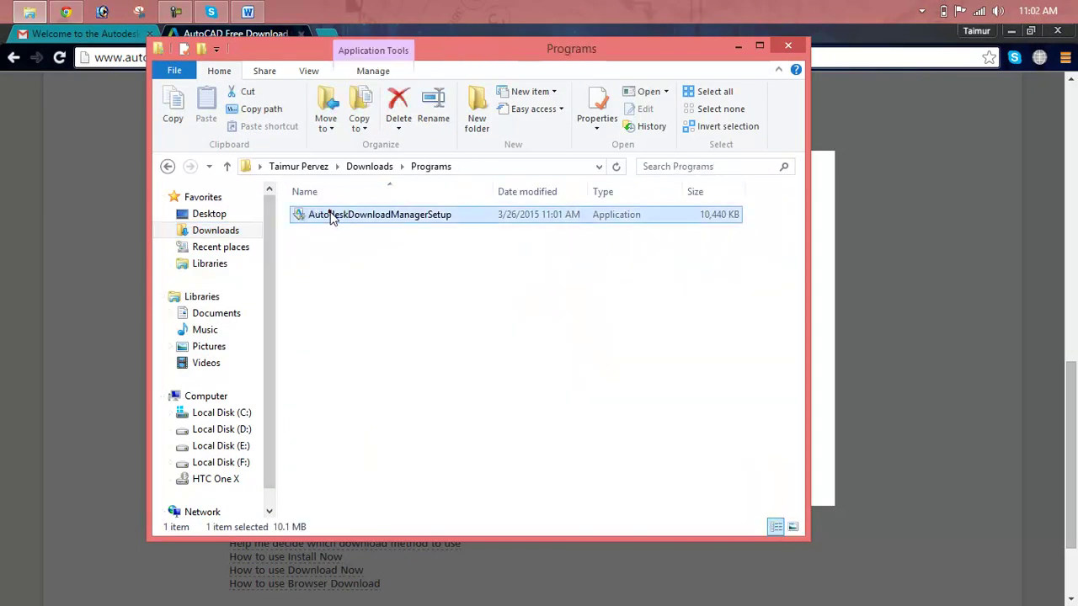
{"action": "right_click", "coordinate": [331, 217]}
{"action": "left_click", "coordinate": [362, 249]}
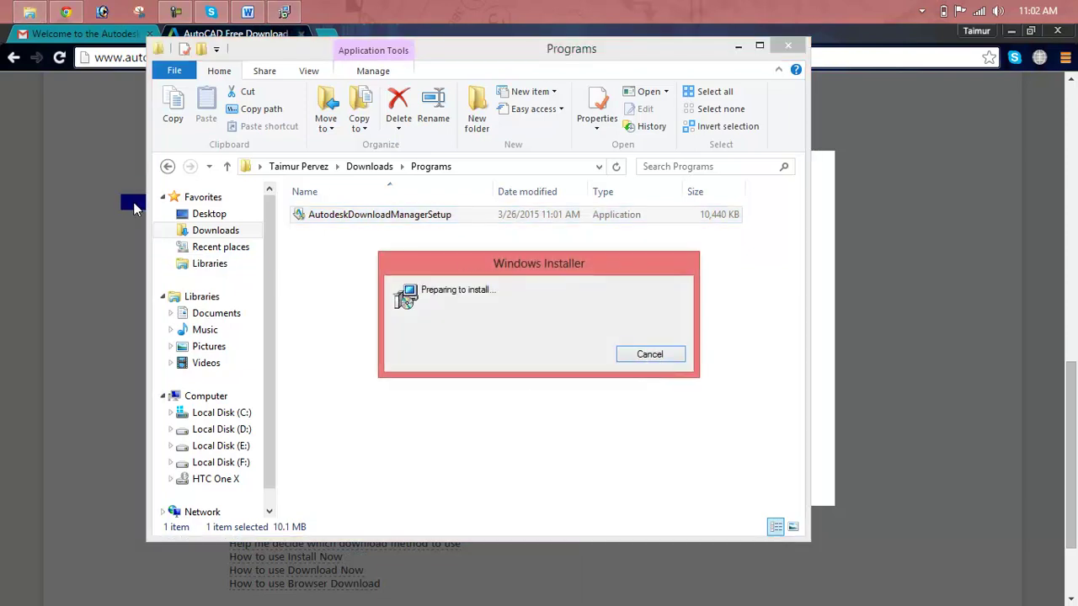
- Delete the Autodesk AutoCAD 2015 folder from Downloads
{"action": "left_click", "coordinate": [167, 166]}
{"action": "left_click", "coordinate": [319, 244]}
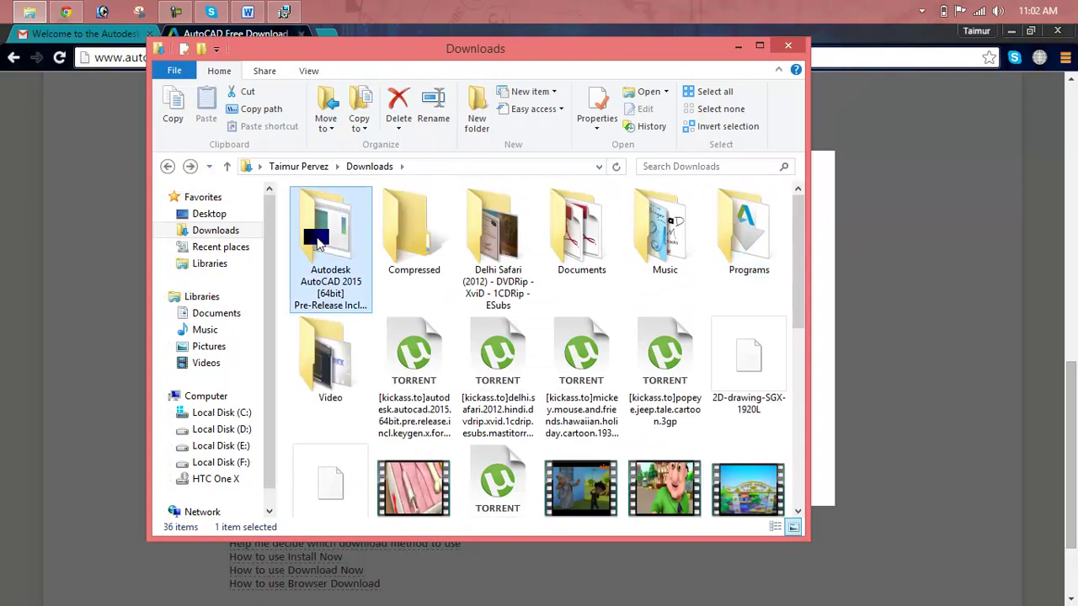
{"action": "key", "text": "Delete"}
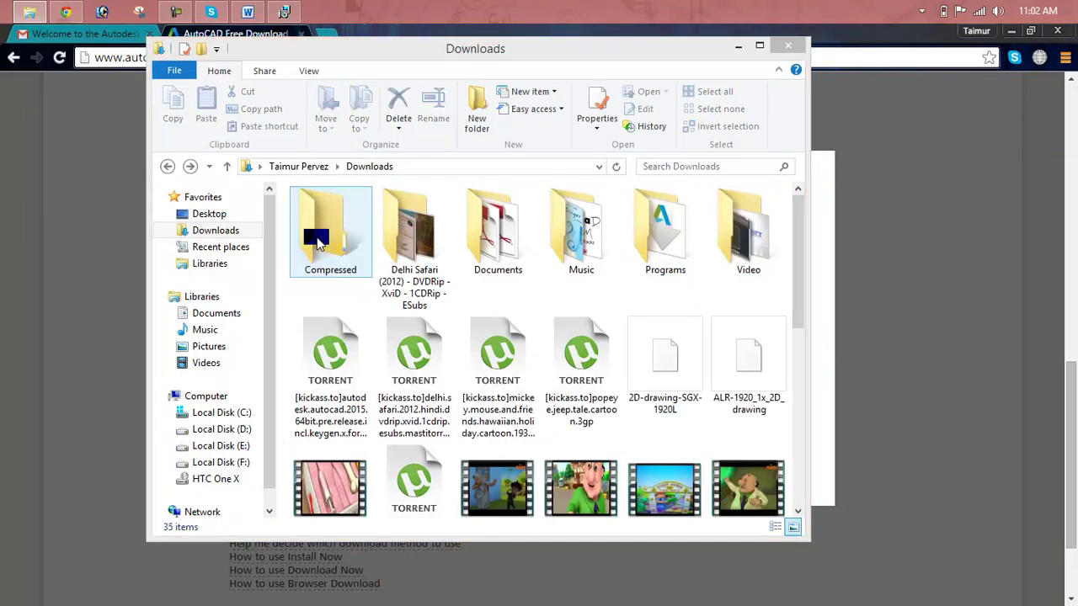
- Agree to the licence, install Autodesk Download Manager and close the Downloads window
{"action": "left_click", "coordinate": [281, 11]}
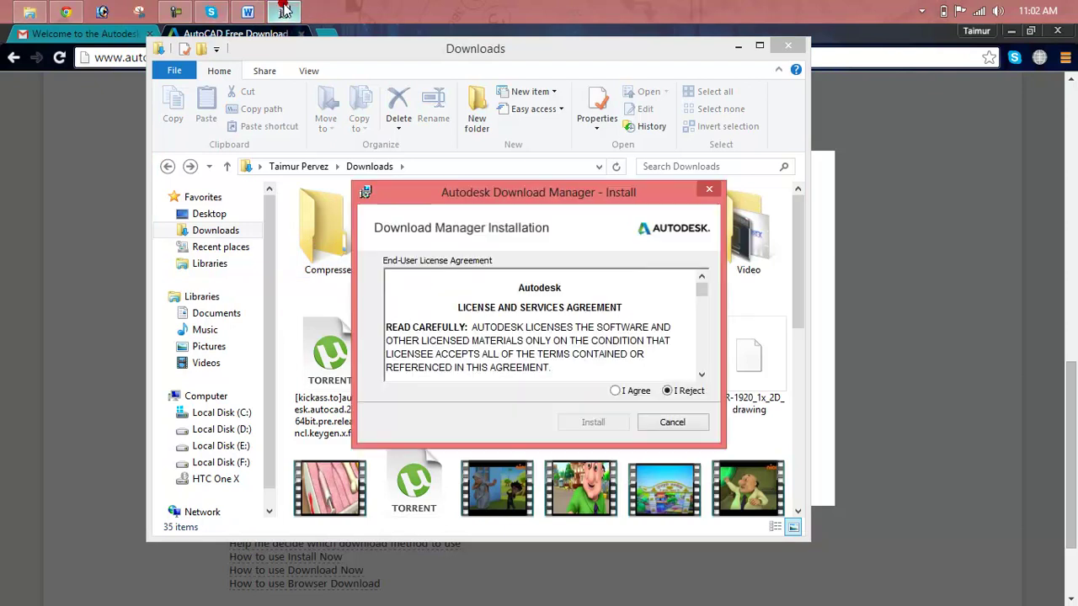
{"action": "left_click", "coordinate": [617, 391]}
{"action": "left_click", "coordinate": [593, 422]}
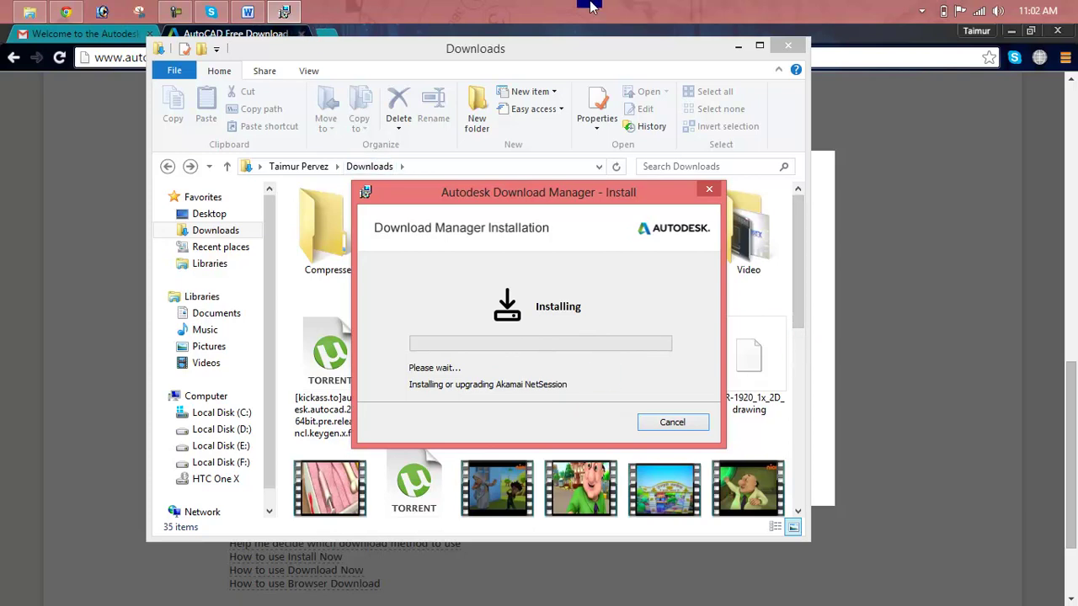
{"action": "left_click", "coordinate": [784, 51]}
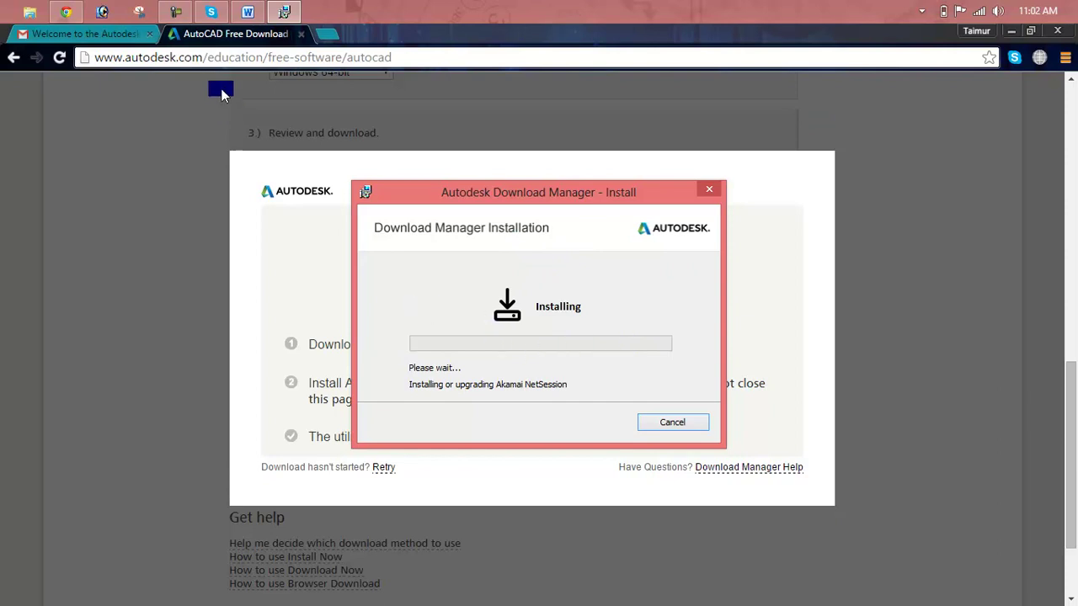
{"action": "left_click", "coordinate": [175, 12]}
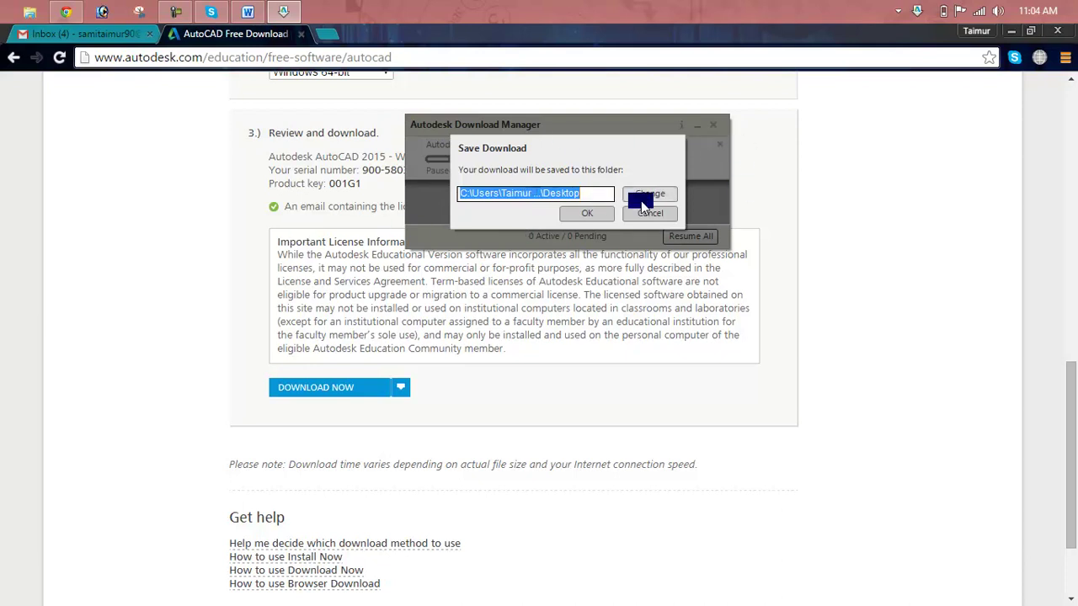
- Save to the Desktop and begin downloading AutoCAD 2015 - WIN 64 - EN (3.96 GB)
{"action": "left_click", "coordinate": [180, 10]}
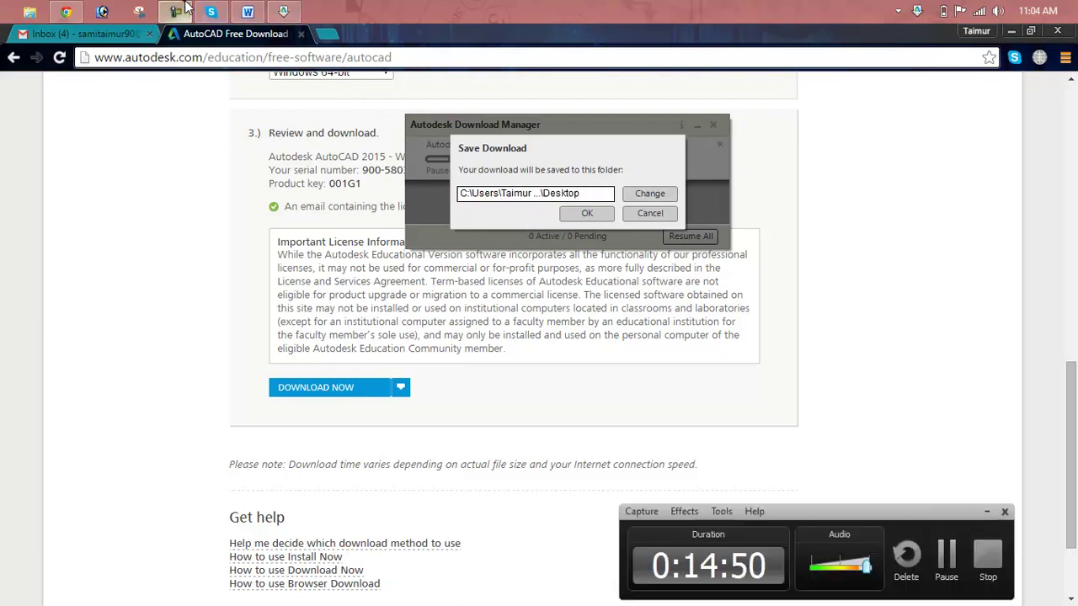
{"action": "left_click", "coordinate": [184, 5]}
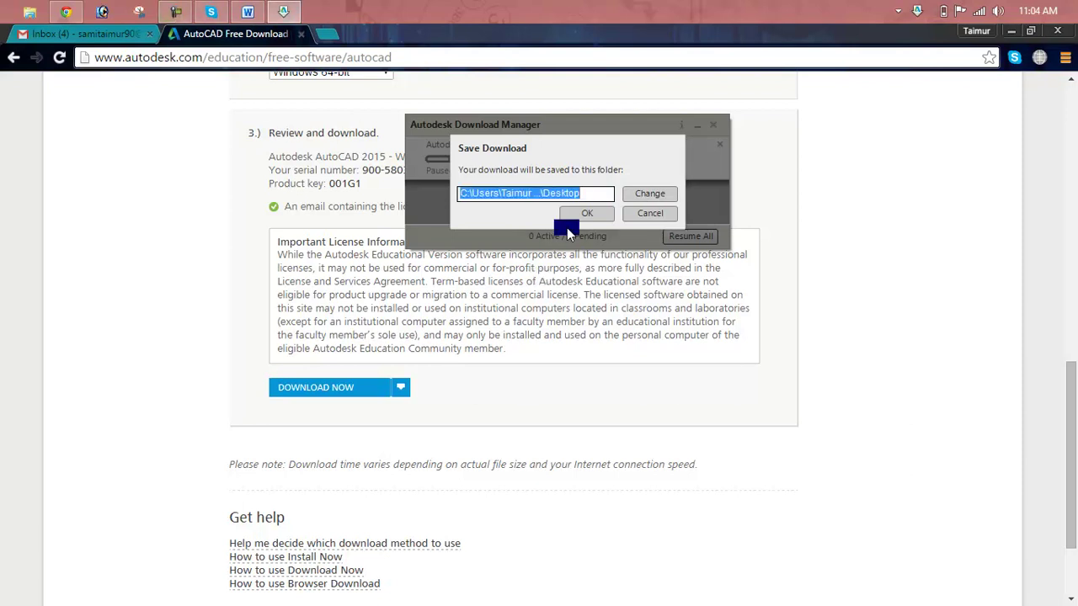
{"action": "left_click", "coordinate": [649, 196]}
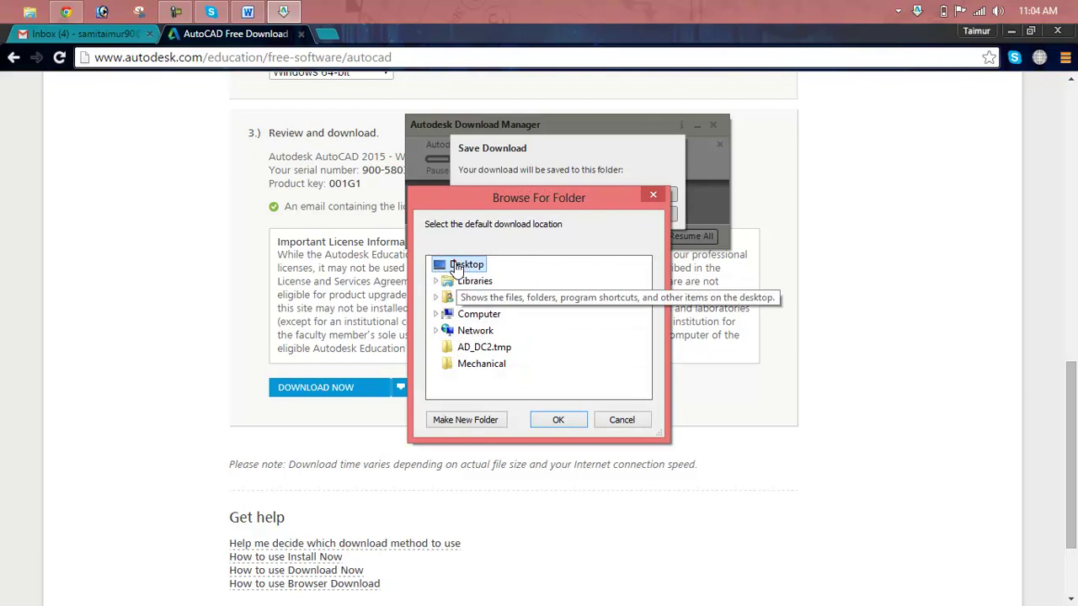
{"action": "left_click", "coordinate": [556, 419]}
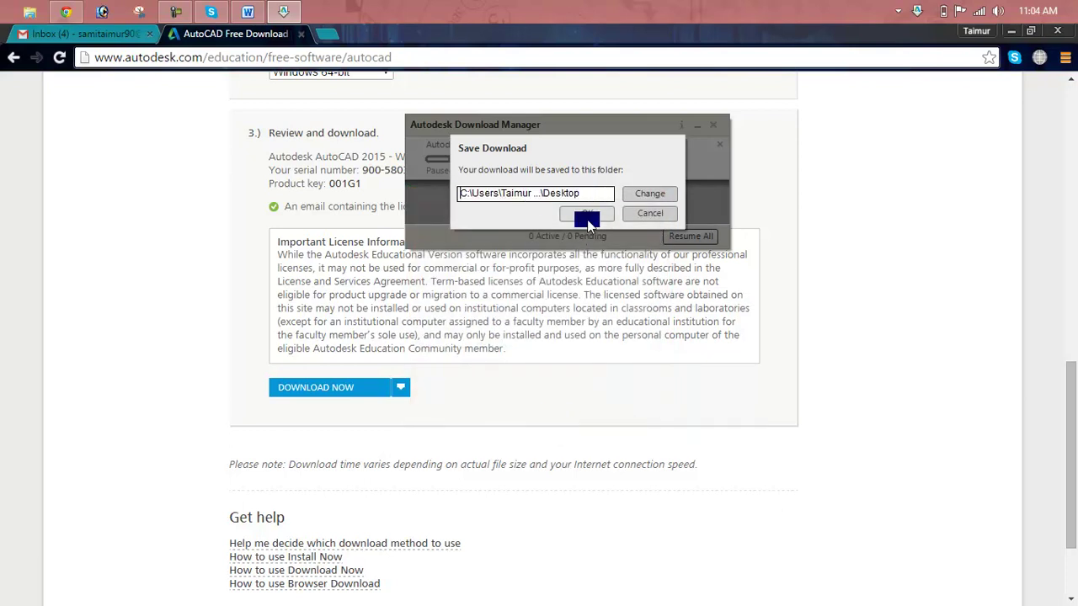
{"action": "left_click", "coordinate": [587, 217]}
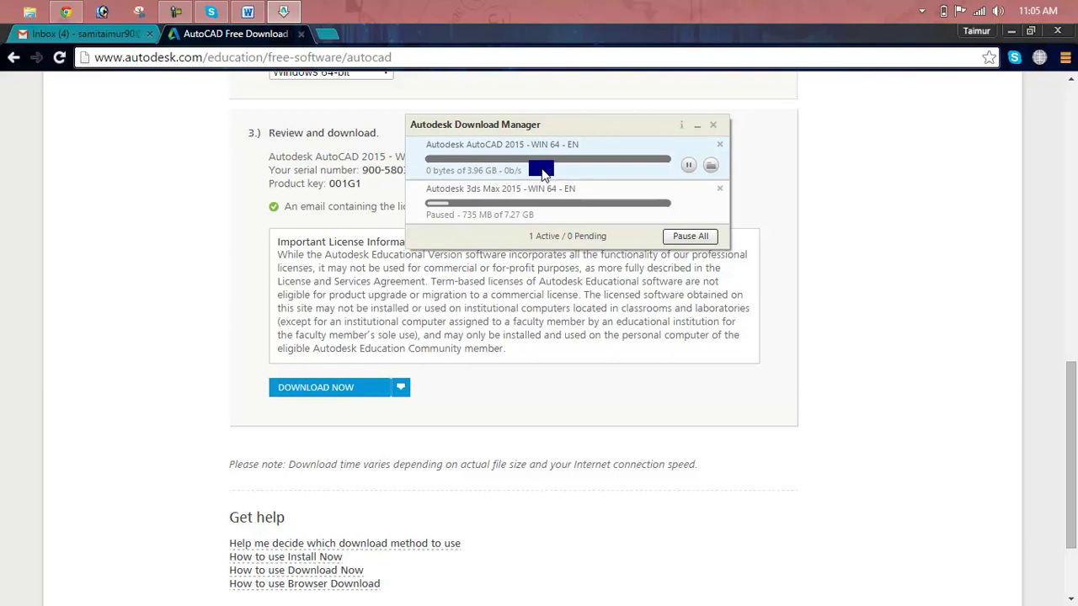
- Read the serial number and product key in Gmail's Autodesk email, then return to the AutoCAD tab
{"action": "left_click", "coordinate": [80, 33]}
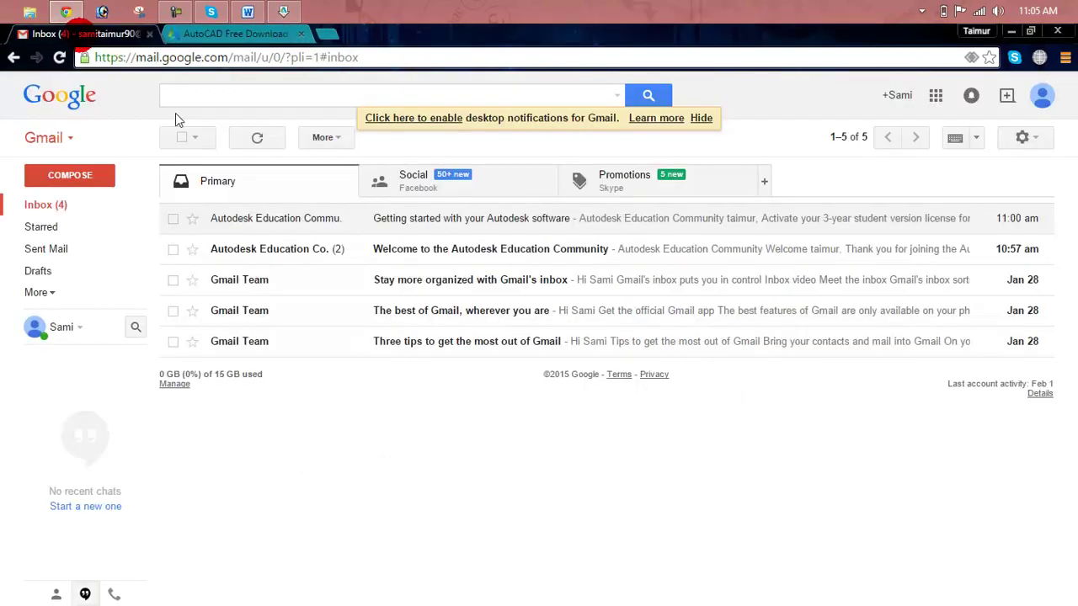
{"action": "left_click", "coordinate": [360, 226]}
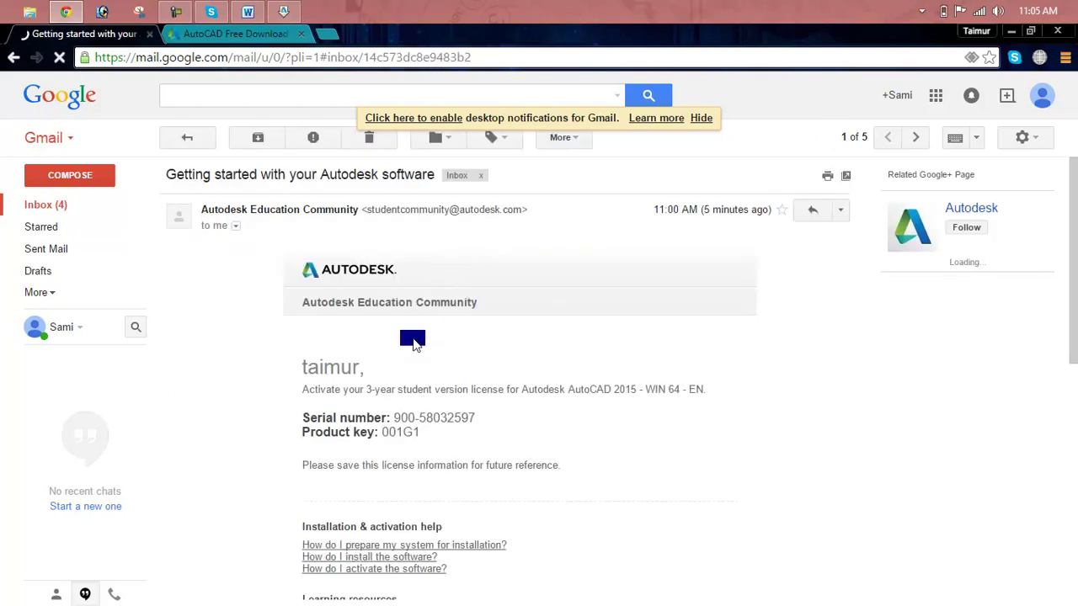
{"action": "scroll", "coordinate": [404, 328], "scroll_direction": "down", "scroll_amount": 2}
{"action": "mouse_move", "coordinate": [295, 210]}
{"action": "left_mouse_down"}
{"action": "mouse_move", "coordinate": [414, 275]}
{"action": "mouse_move", "coordinate": [269, 247]}
{"action": "mouse_move", "coordinate": [269, 270]}
{"action": "mouse_move", "coordinate": [317, 273]}
{"action": "left_mouse_up"}
{"action": "left_click", "coordinate": [427, 284]}
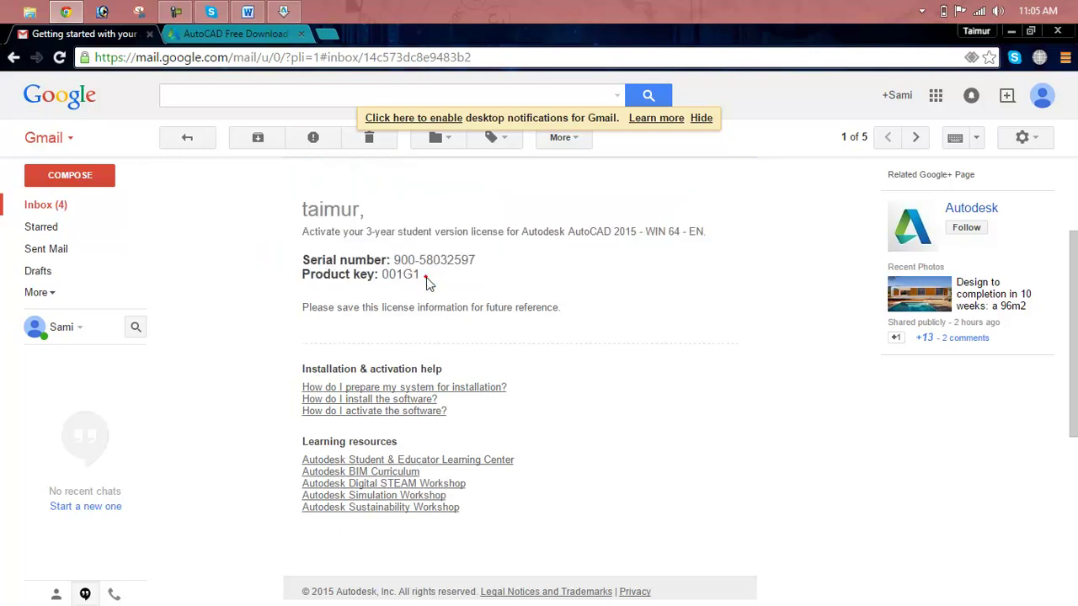
{"action": "mouse_move", "coordinate": [424, 278]}
{"action": "left_mouse_down"}
{"action": "mouse_move", "coordinate": [308, 275]}
{"action": "mouse_move", "coordinate": [284, 261]}
{"action": "left_mouse_up"}
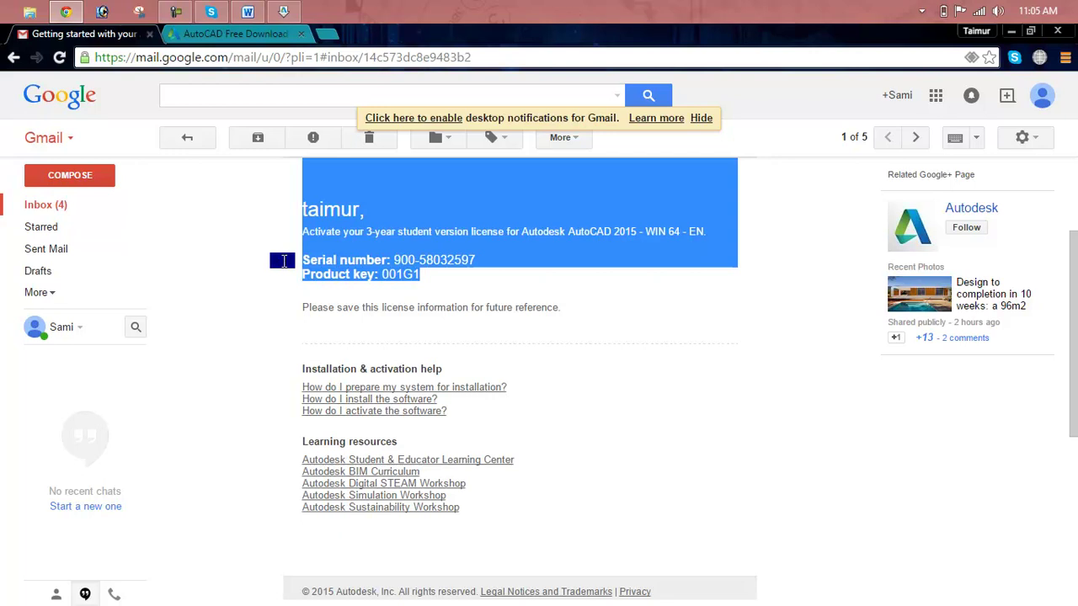
{"action": "left_click", "coordinate": [426, 279]}
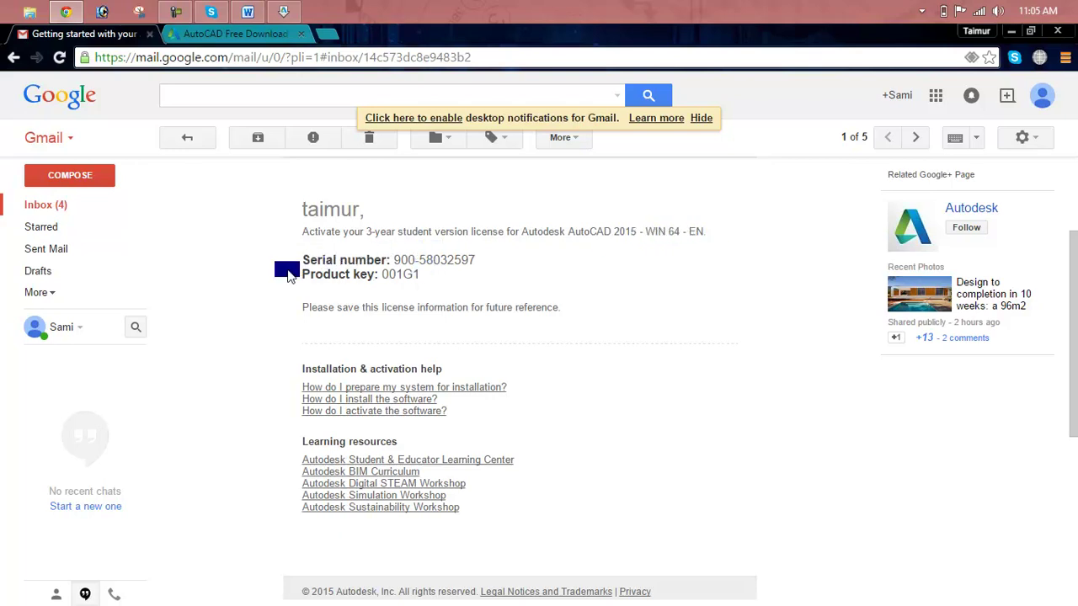
{"action": "left_click", "coordinate": [237, 33]}
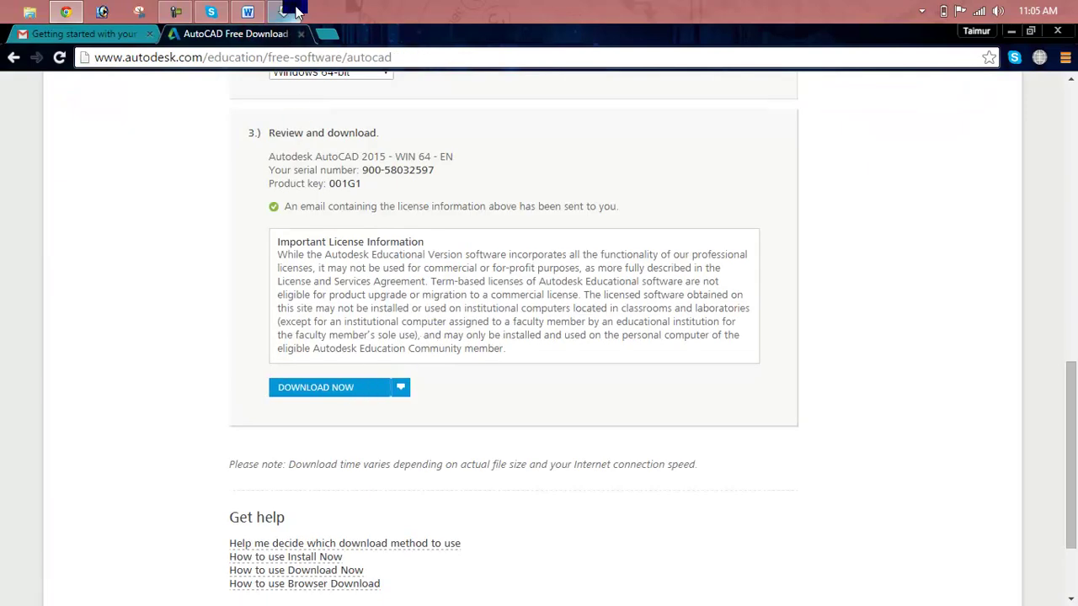
- Show the Download Manager window with AutoCAD 2015 at 12.9 MB of 3.96 GB
{"action": "left_click", "coordinate": [284, 11]}
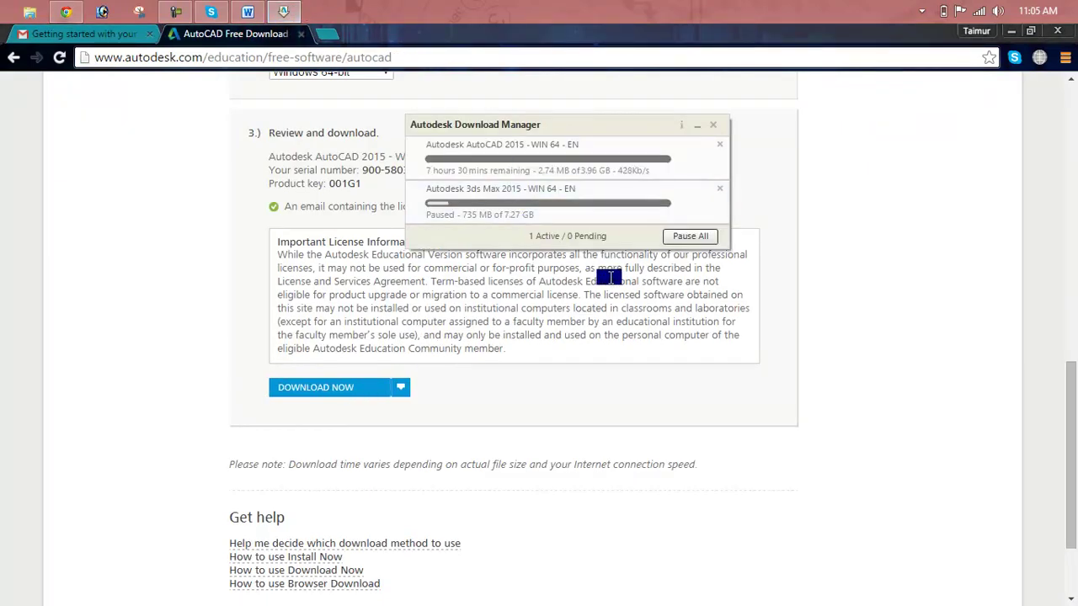